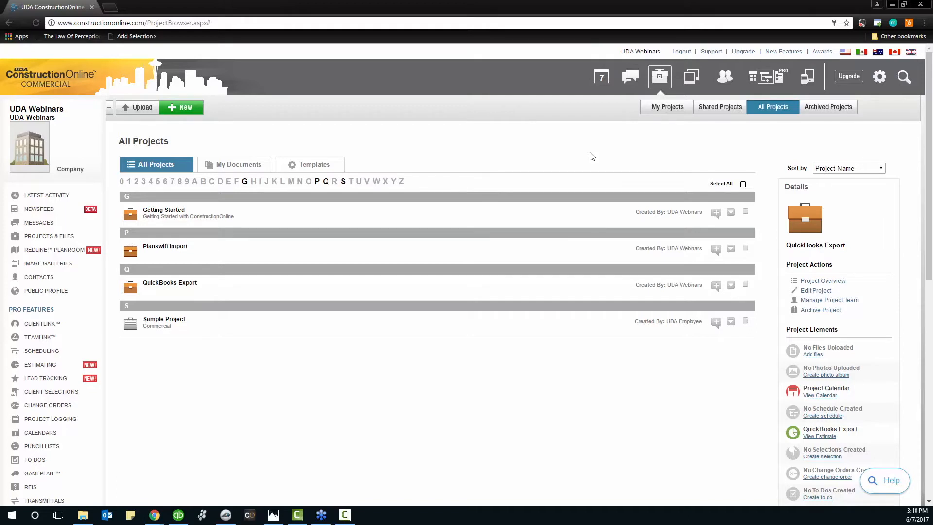
Open the Lead Tracking page and look through its Actions dropdown
{"action": "left_click", "coordinate": [53, 381]}
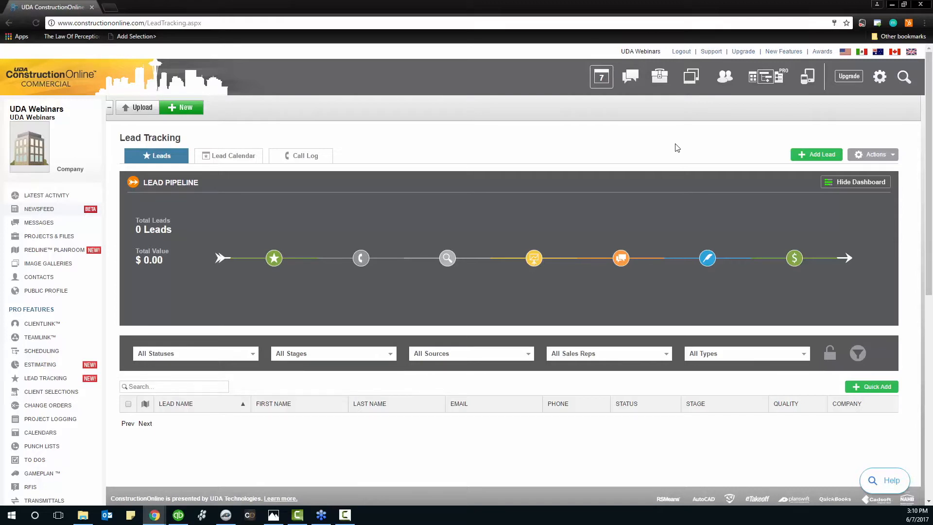
{"action": "left_click", "coordinate": [872, 156]}
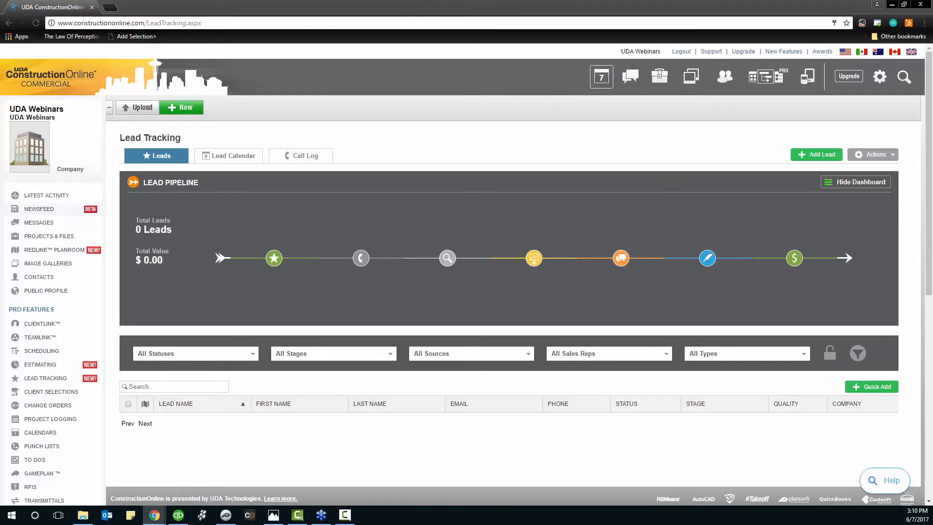
{"action": "left_click", "coordinate": [880, 154]}
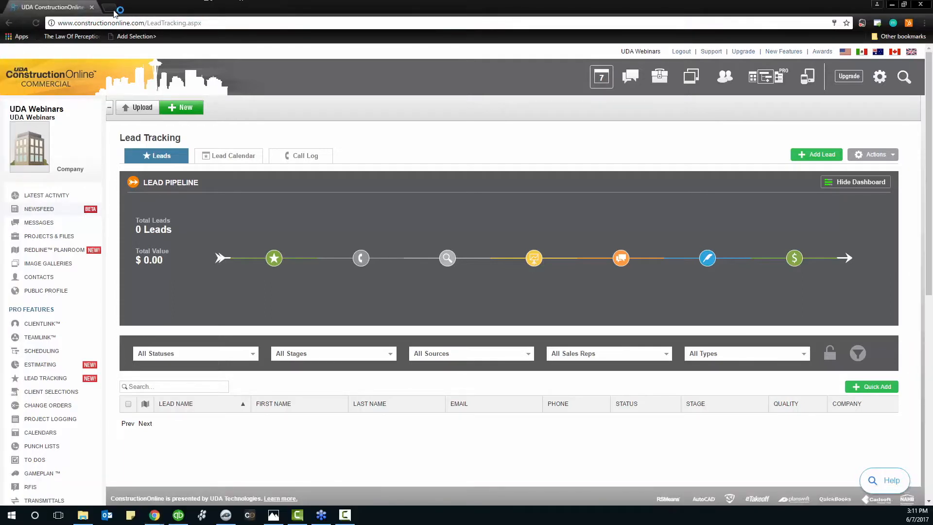
Log out, sign in with the demo account's e-mail and password, and reopen Lead Tracking
{"action": "left_click", "coordinate": [681, 51]}
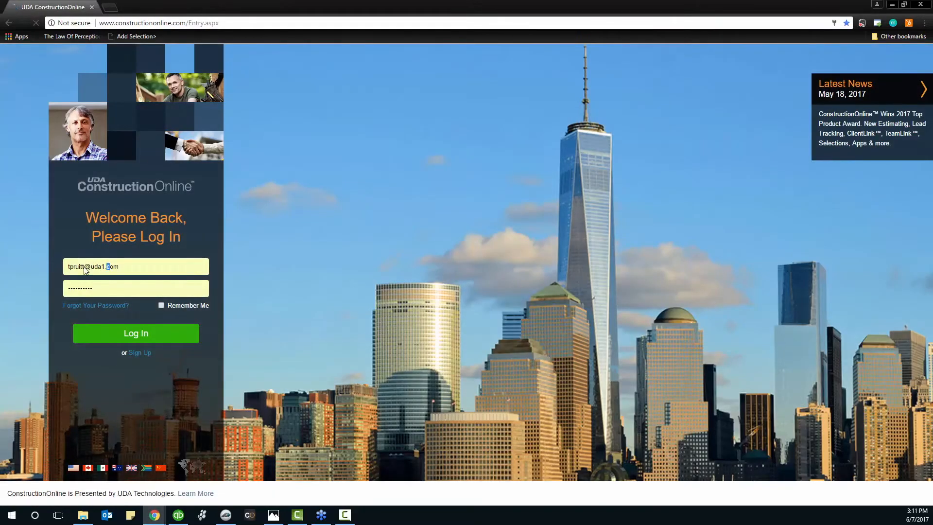
{"action": "left_click", "coordinate": [84, 267]}
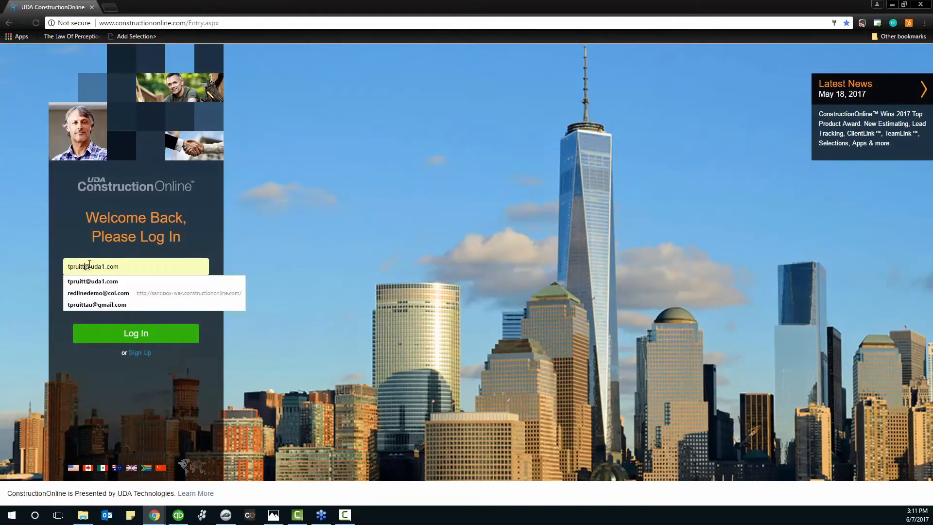
{"action": "type", "text": "demos"}
{"action": "key", "text": "Tab"}
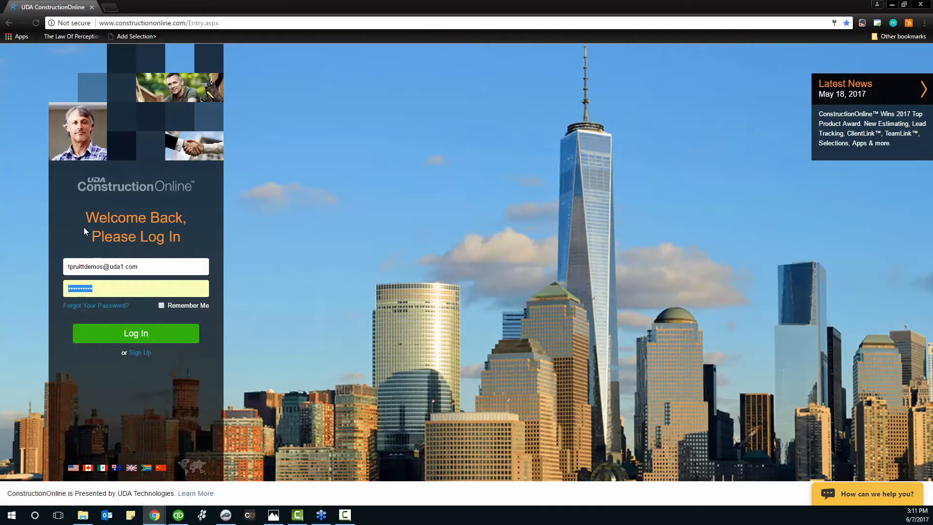
{"action": "type", "text": "••••••••••"}
{"action": "key", "text": "Return"}
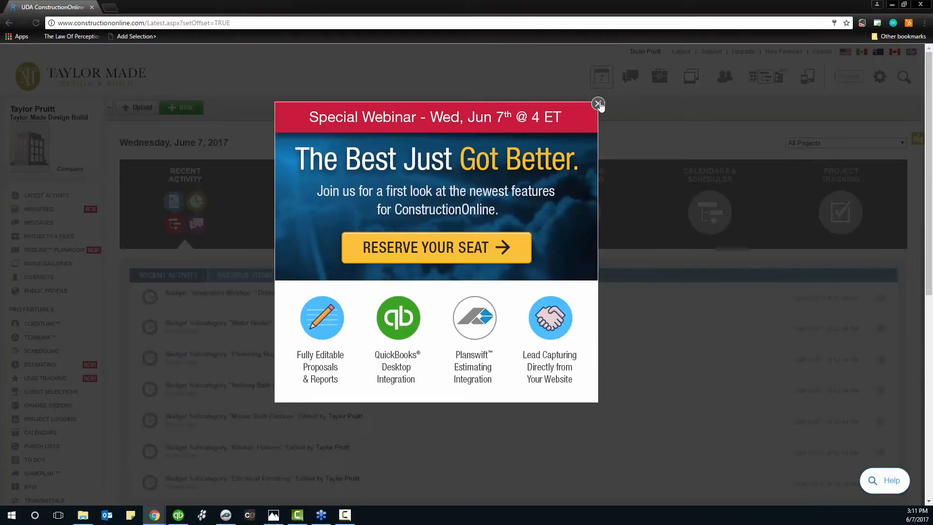
{"action": "left_click", "coordinate": [598, 104]}
{"action": "left_click", "coordinate": [52, 377]}
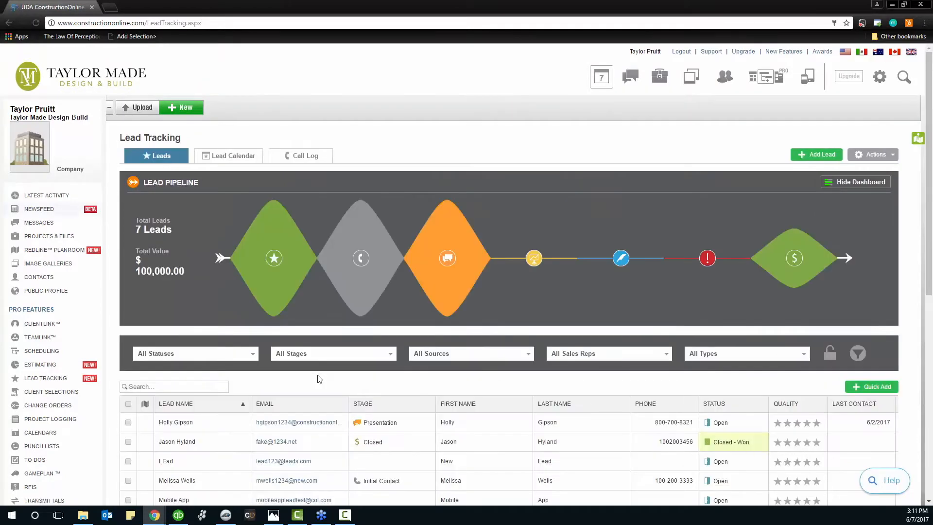
Filter the pipeline through New, Initial Contact and Presentation, then open Actions > Web Capture Settings
{"action": "scroll", "coordinate": [467, 431], "scroll_direction": "down", "scroll_amount": 2}
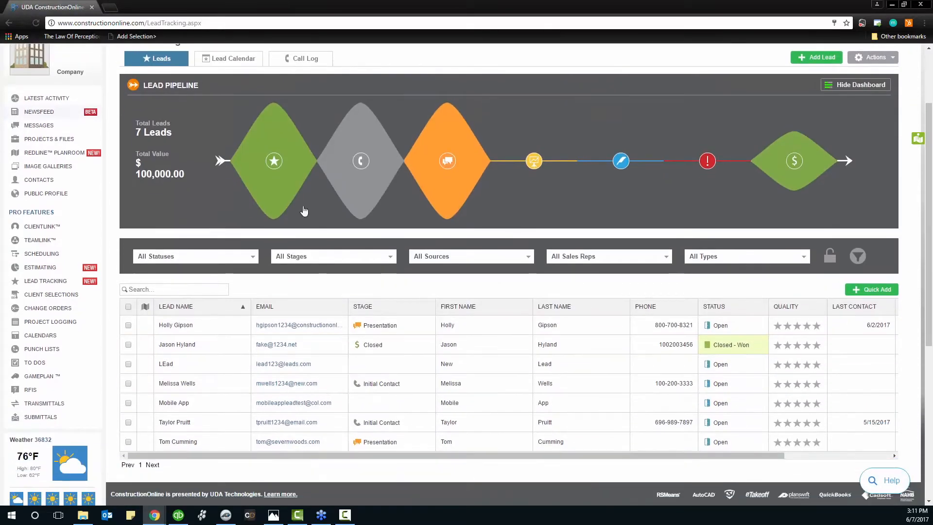
{"action": "left_click", "coordinate": [272, 174]}
{"action": "left_click", "coordinate": [361, 164]}
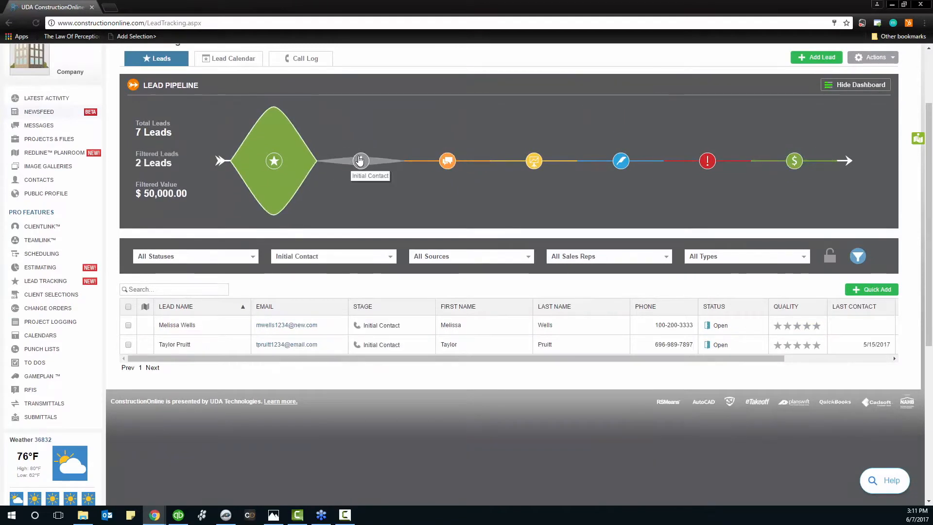
{"action": "left_click", "coordinate": [443, 167]}
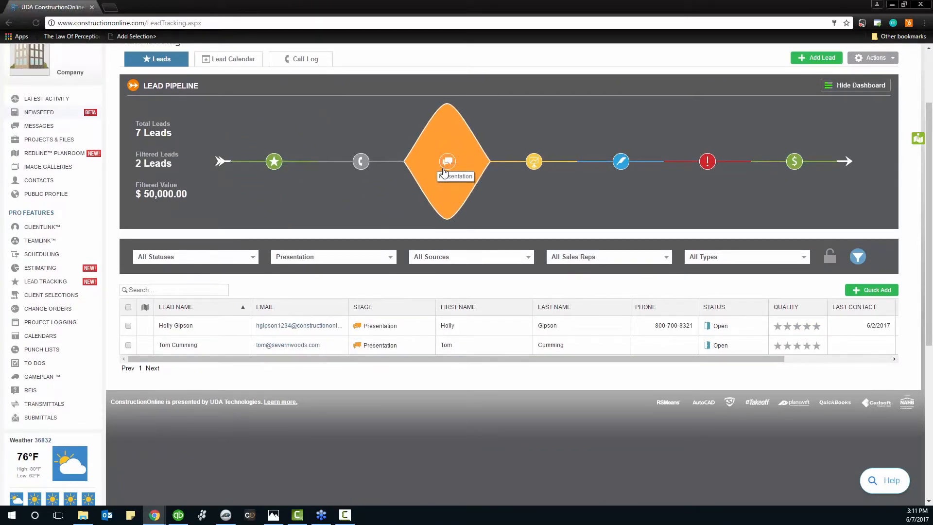
{"action": "scroll", "coordinate": [444, 171], "scroll_direction": "up", "scroll_amount": 1}
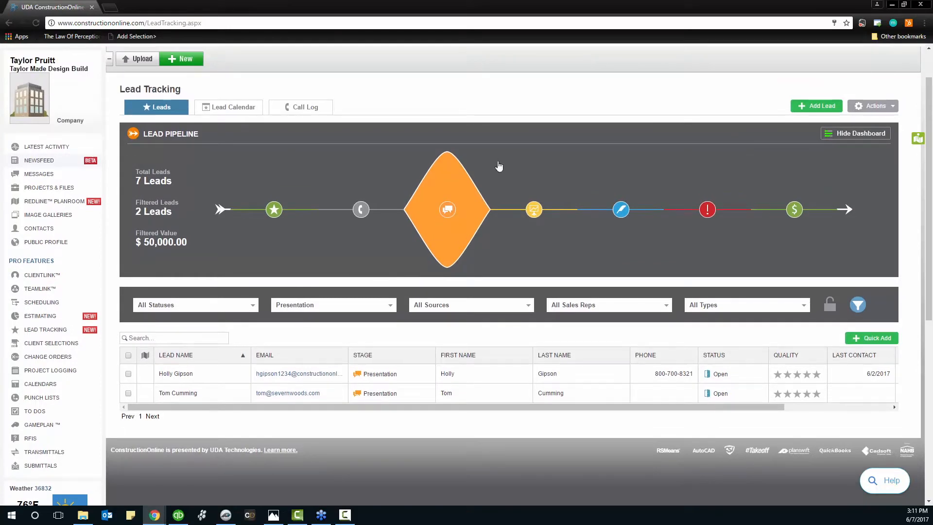
{"action": "left_click", "coordinate": [874, 106]}
{"action": "left_click", "coordinate": [846, 165]}
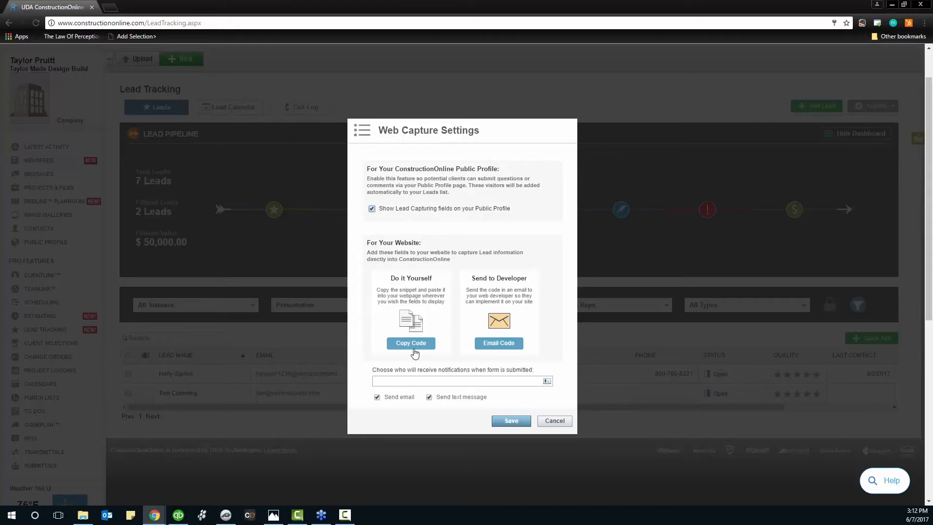
{"action": "left_click", "coordinate": [415, 346]}
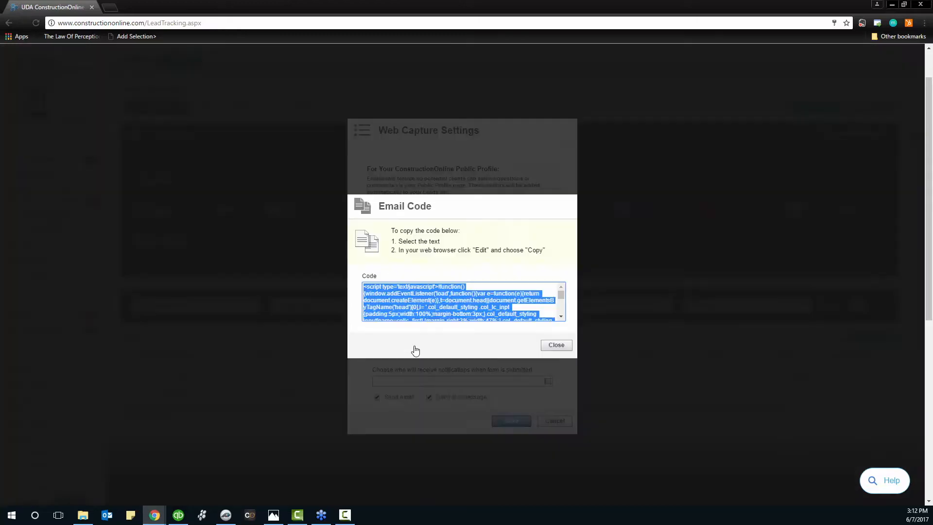
{"action": "left_click_drag", "start_coordinate": [560, 299], "coordinate": [558, 313]}
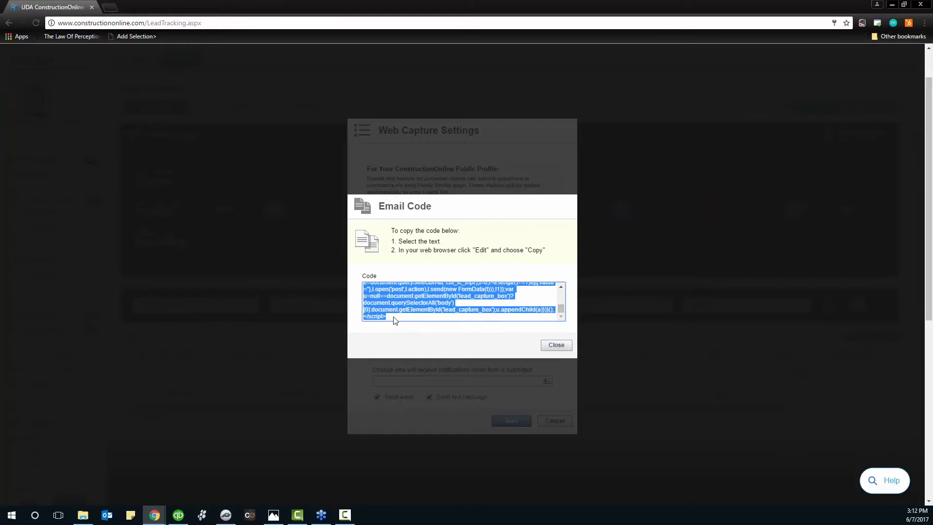
{"action": "scroll", "coordinate": [439, 304], "scroll_direction": "up", "scroll_amount": 1}
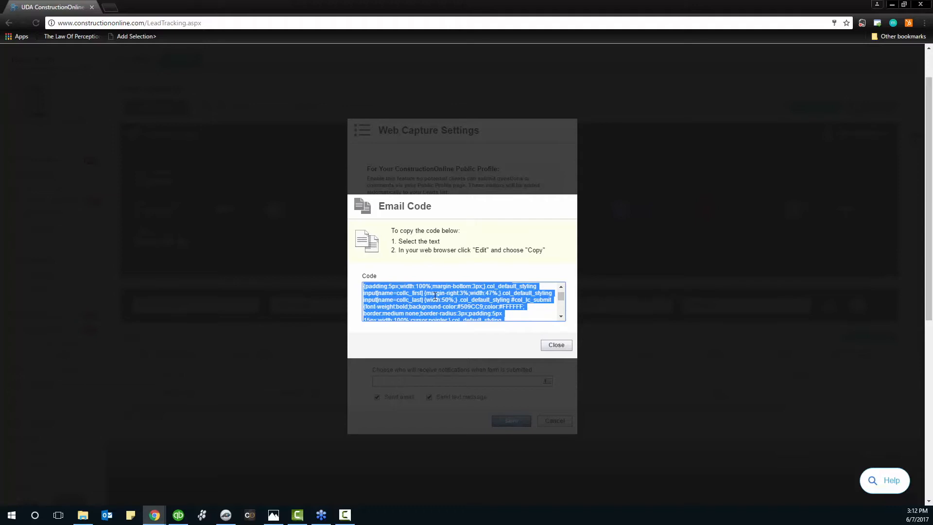
{"action": "left_click", "coordinate": [557, 346]}
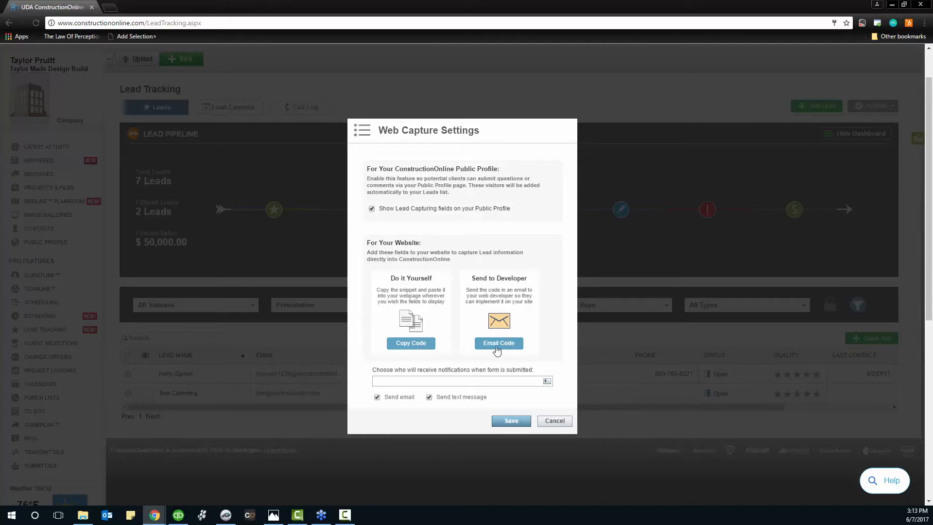
Start emailing the form code to a contact found by name, then cancel the email
{"action": "left_click", "coordinate": [501, 346]}
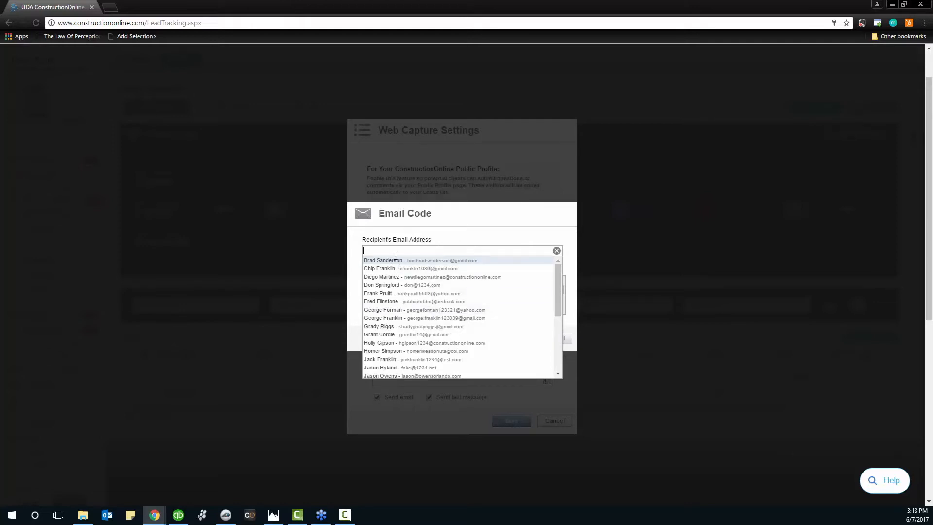
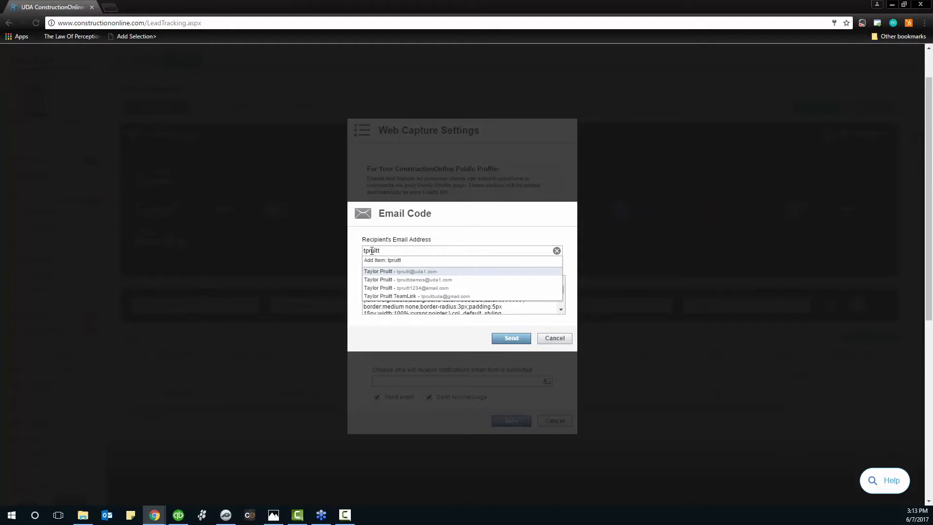
{"action": "left_click", "coordinate": [413, 272]}
{"action": "left_click", "coordinate": [421, 235]}
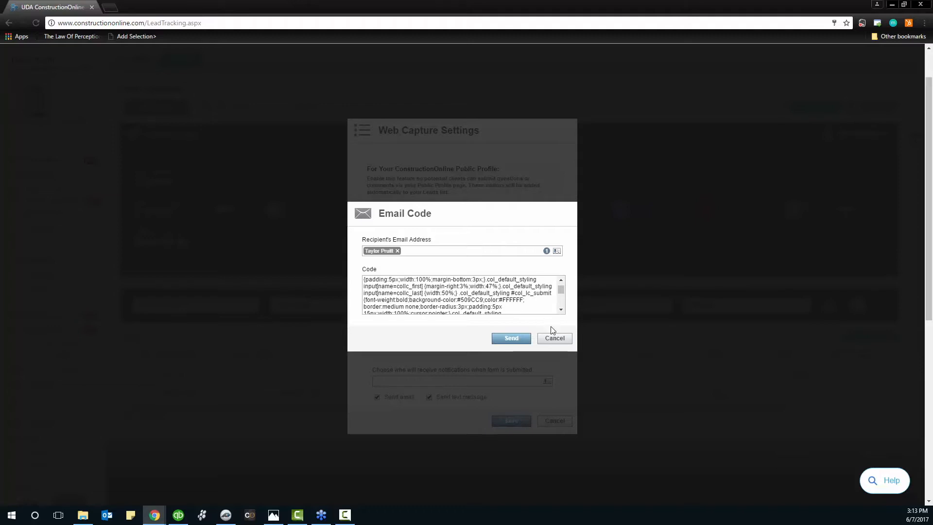
{"action": "left_click", "coordinate": [554, 339]}
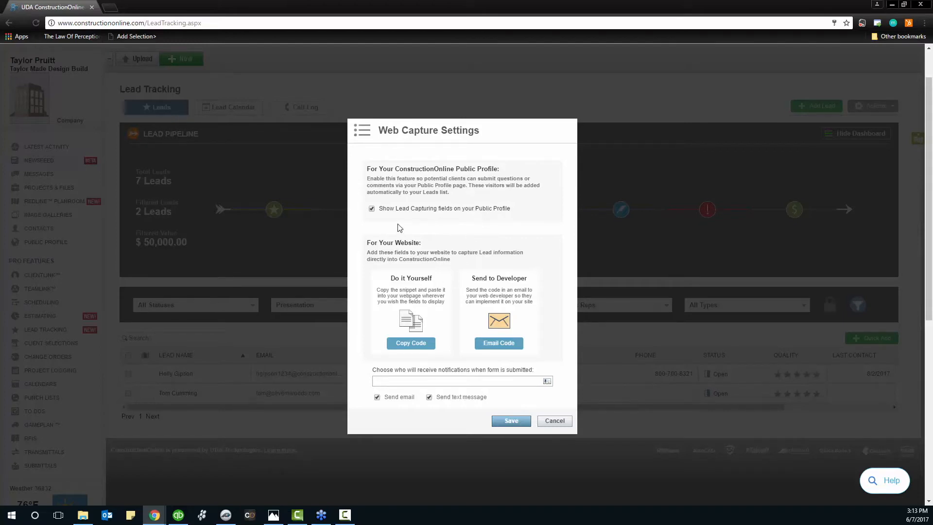
Check the notification recipients list, then close Web Capture Settings back to the Presentation leads
{"action": "left_click", "coordinate": [418, 382]}
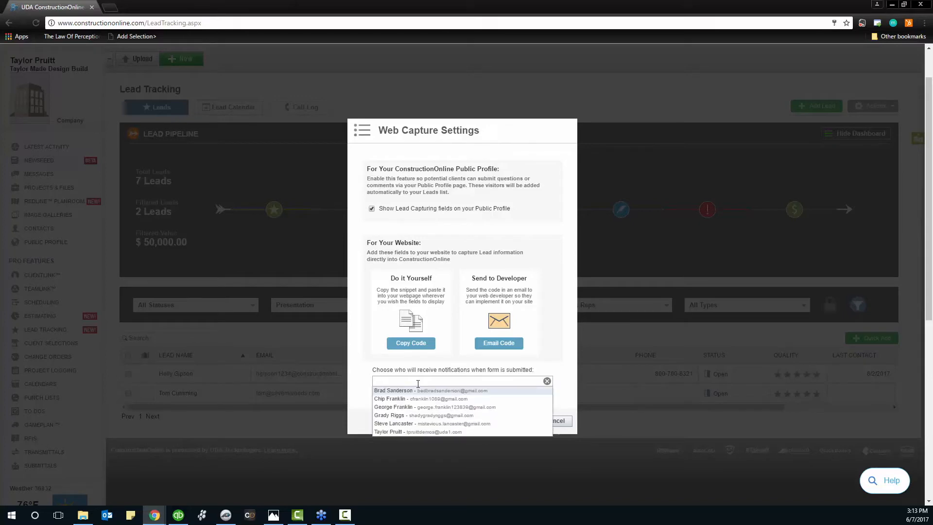
{"action": "left_click", "coordinate": [360, 376]}
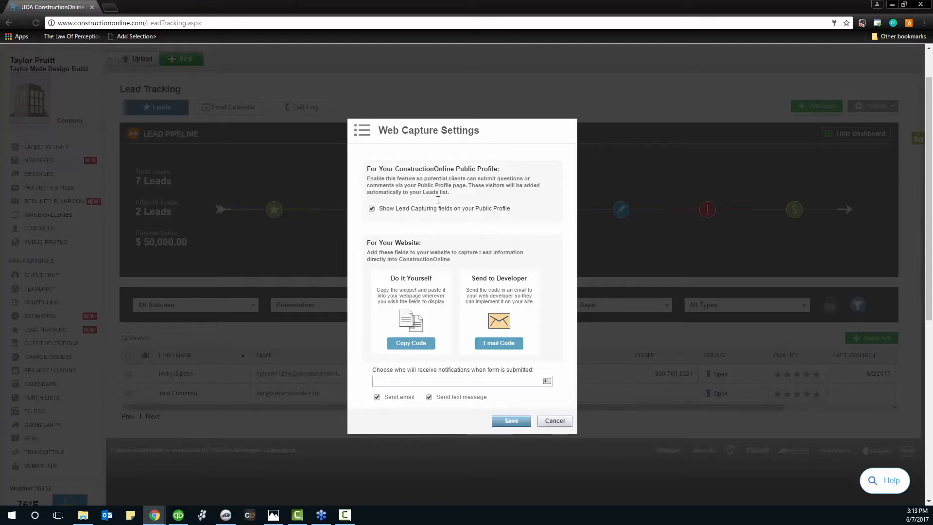
{"action": "left_click", "coordinate": [555, 421]}
{"action": "scroll", "coordinate": [564, 421], "scroll_direction": "up", "scroll_amount": 1}
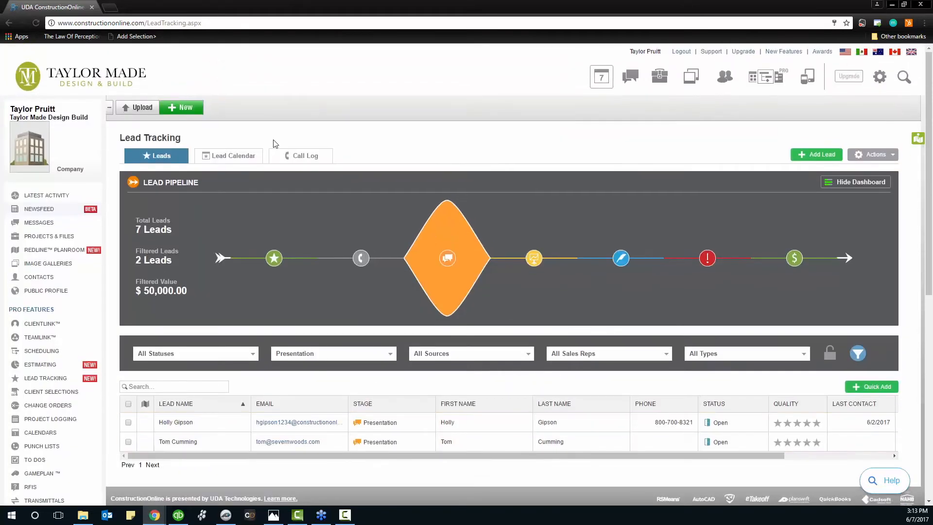
Open the company's public profile from the gear menu and try the Get in Touch form fields
{"action": "left_click", "coordinate": [882, 83]}
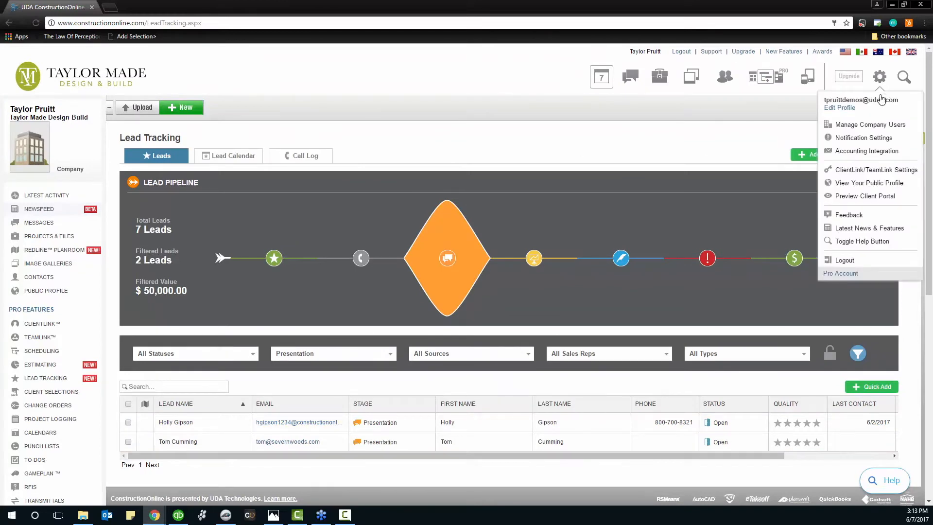
{"action": "left_click", "coordinate": [870, 184]}
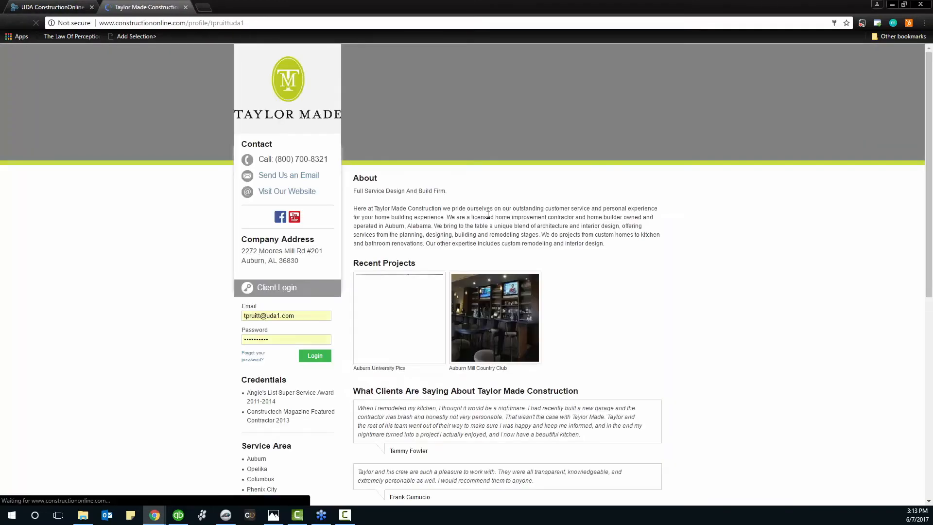
{"action": "scroll", "coordinate": [488, 220], "scroll_direction": "down", "scroll_amount": 6}
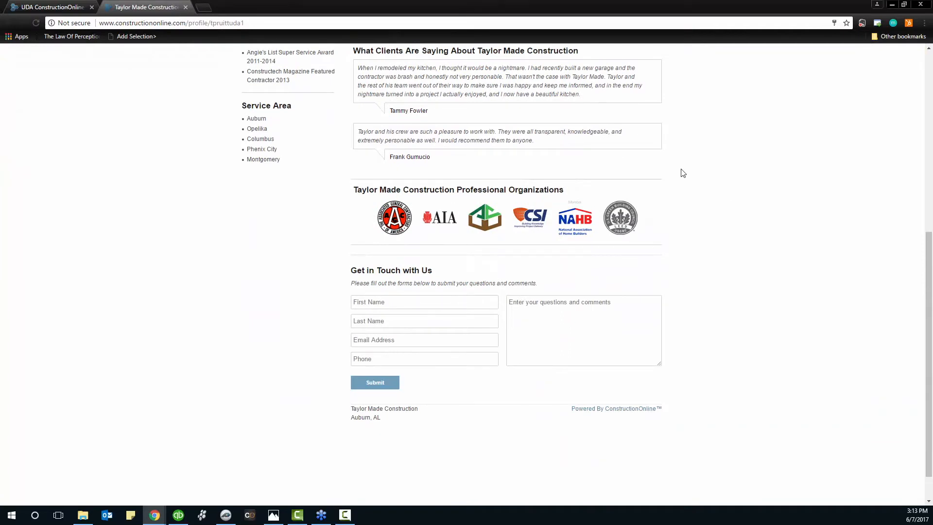
{"action": "left_click", "coordinate": [372, 304]}
{"action": "left_click", "coordinate": [512, 321]}
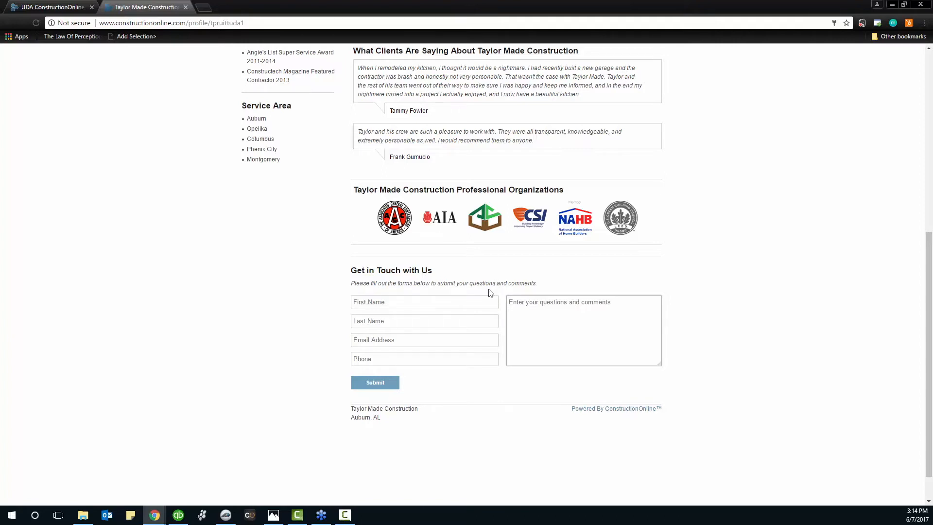
Submit the contact form as UDA Webinar with an e-mail and 'Please send me a price quote.'
{"action": "left_click", "coordinate": [409, 301]}
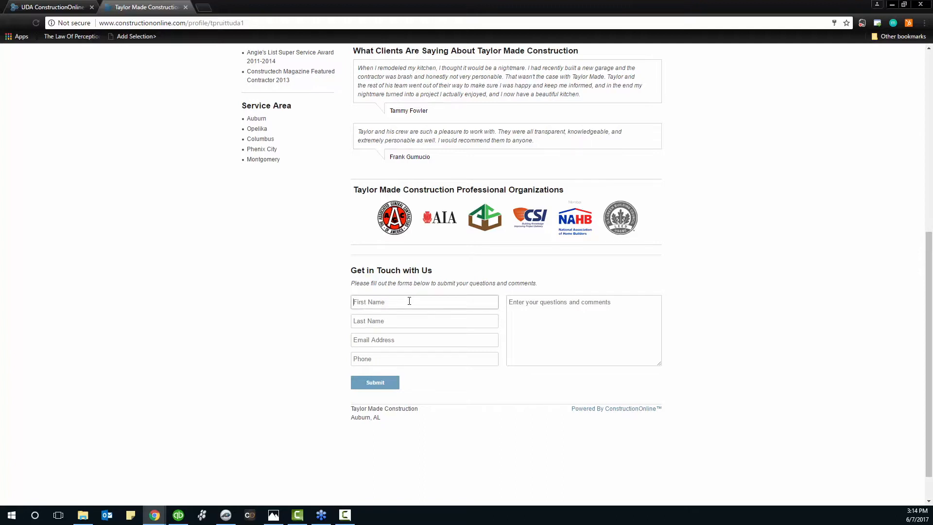
{"action": "type", "text": "UDA"}
{"action": "key", "text": "Tab"}
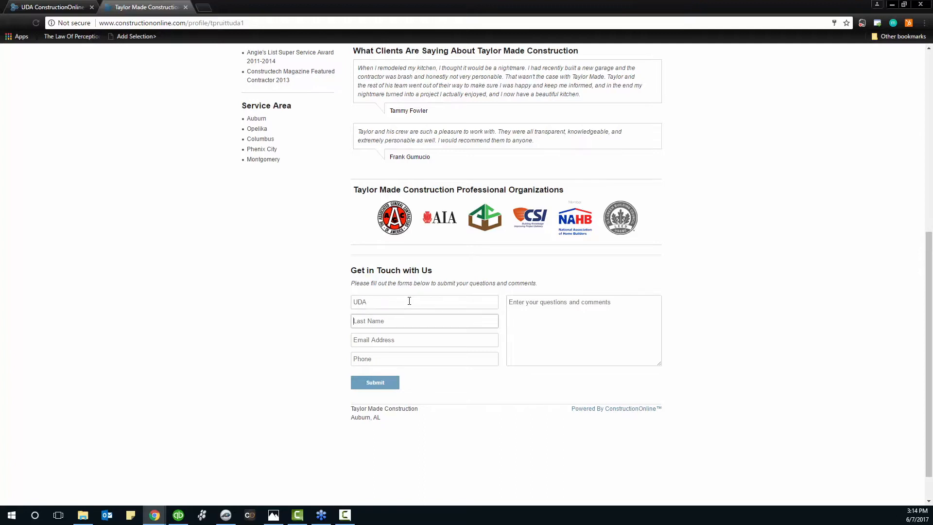
{"action": "type", "text": "Webinar"}
{"action": "left_click", "coordinate": [384, 339]}
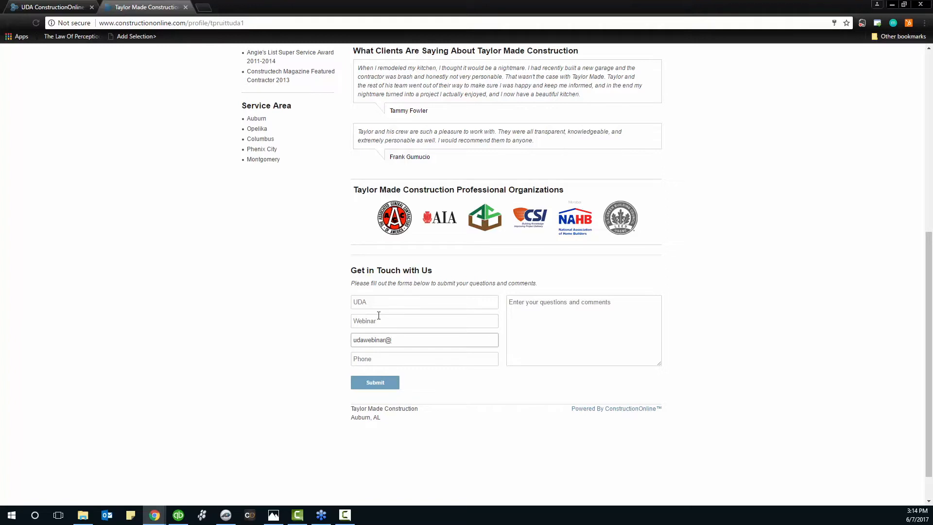
{"action": "left_click", "coordinate": [583, 316]}
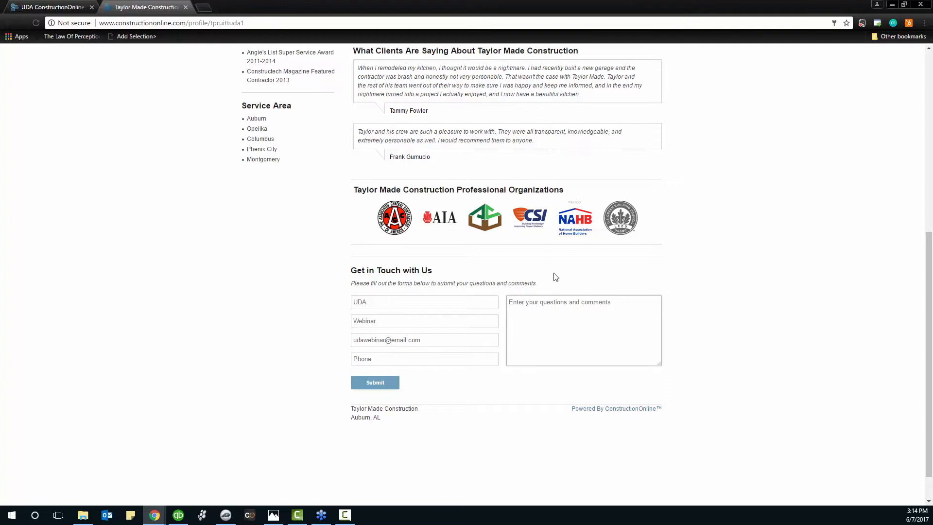
{"action": "type", "text": "Please send me a price quote."}
{"action": "left_click", "coordinate": [379, 382]}
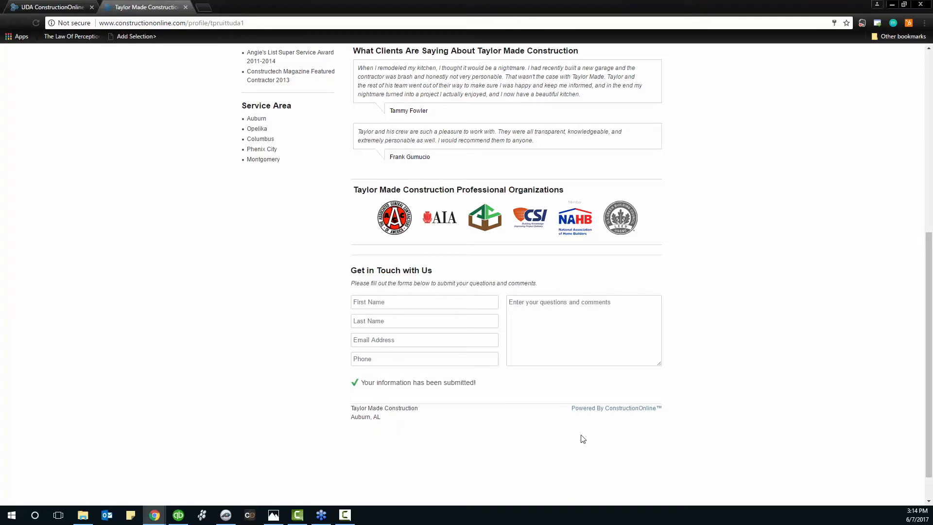
Return to the Lead Tracking tab and reload it to show the new lead, 8 in total
{"action": "scroll", "coordinate": [690, 320], "scroll_direction": "up", "scroll_amount": 1}
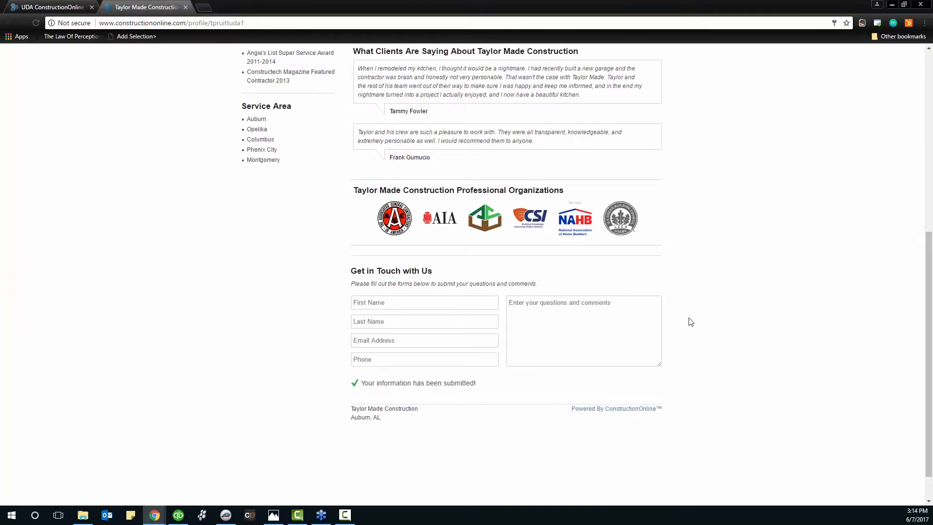
{"action": "left_click", "coordinate": [68, 7]}
{"action": "left_click", "coordinate": [364, 179]}
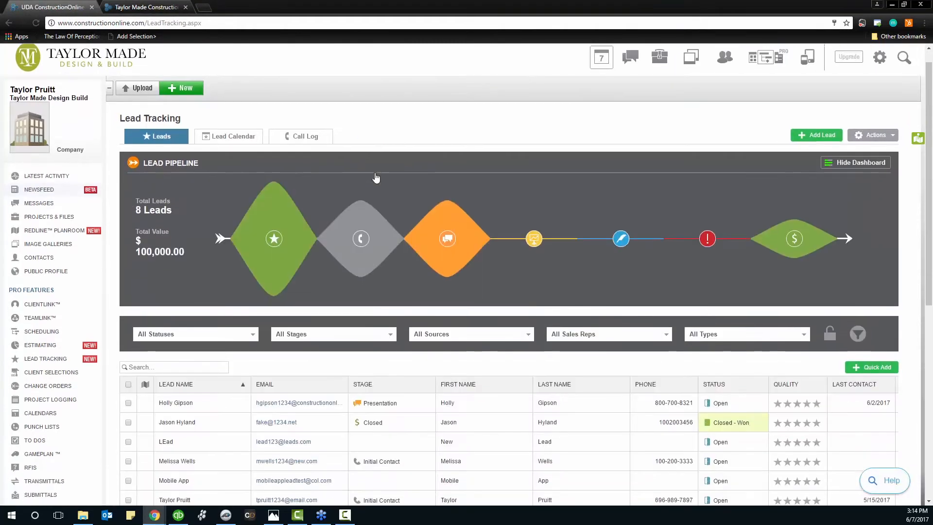
{"action": "scroll", "coordinate": [340, 301], "scroll_direction": "down", "scroll_amount": 3}
{"action": "scroll", "coordinate": [340, 307], "scroll_direction": "down", "scroll_amount": 1}
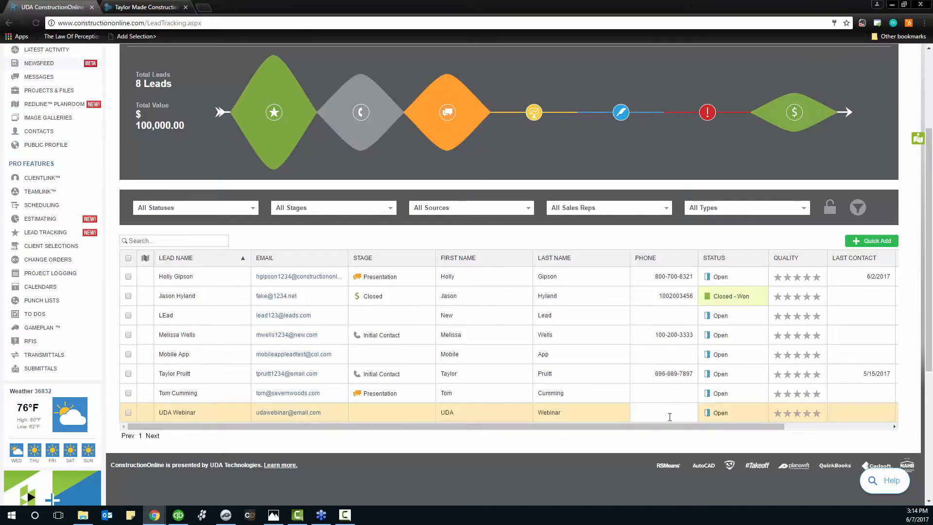
{"action": "left_click", "coordinate": [198, 413]}
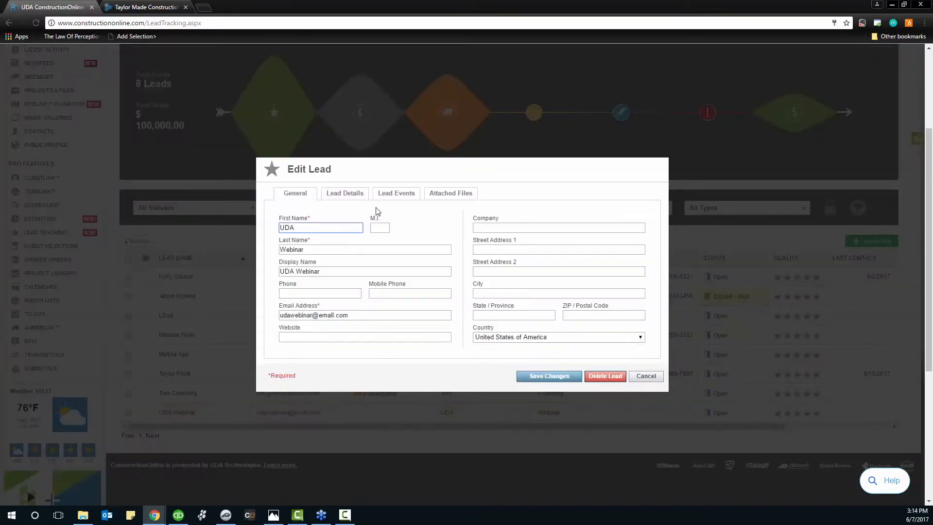
{"action": "left_click", "coordinate": [354, 194]}
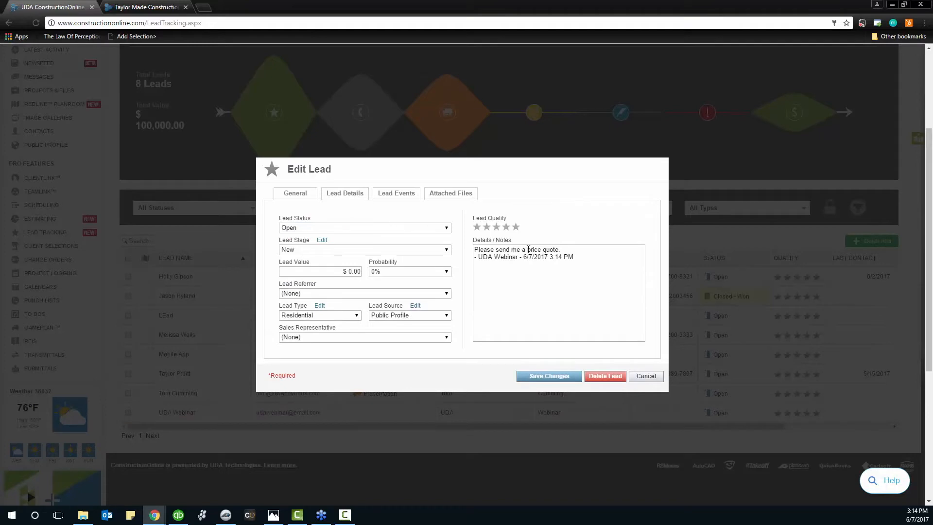
{"action": "left_click_drag", "start_coordinate": [563, 250], "coordinate": [474, 252]}
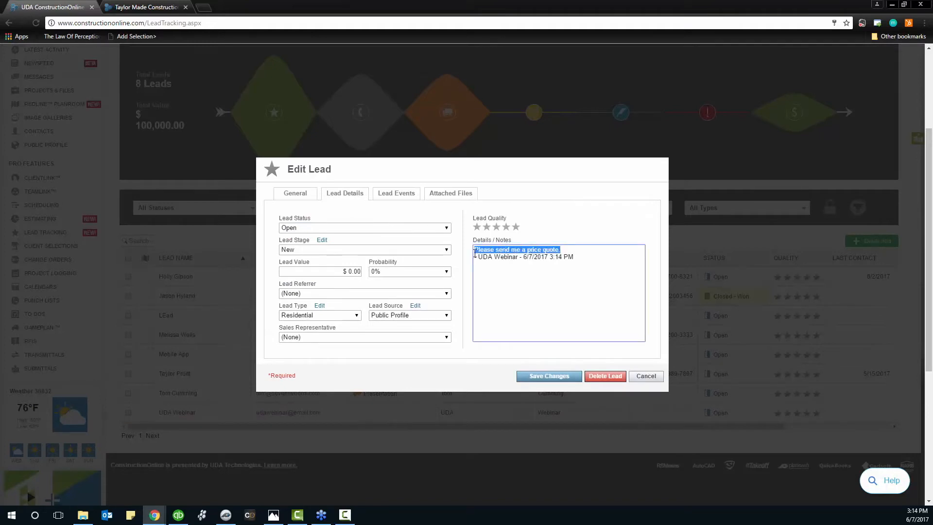
{"action": "left_click", "coordinate": [580, 254]}
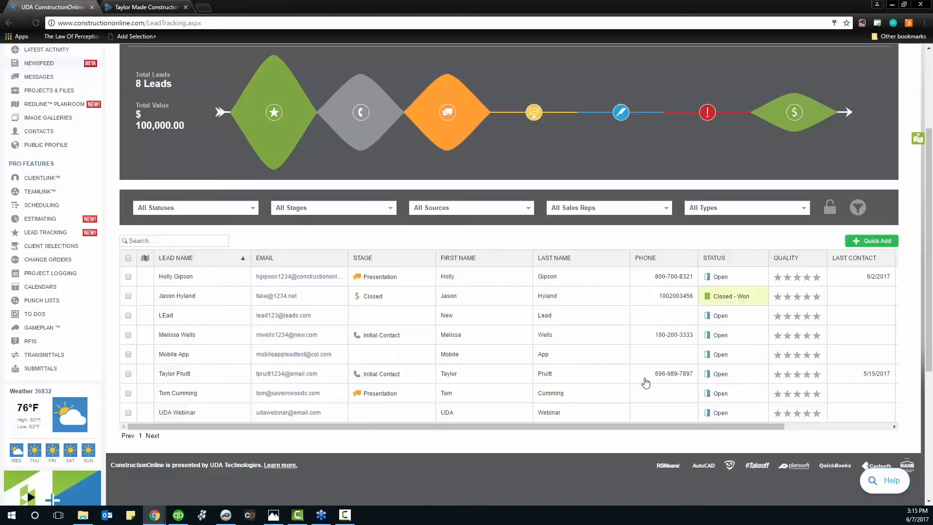
{"action": "left_click", "coordinate": [645, 377]}
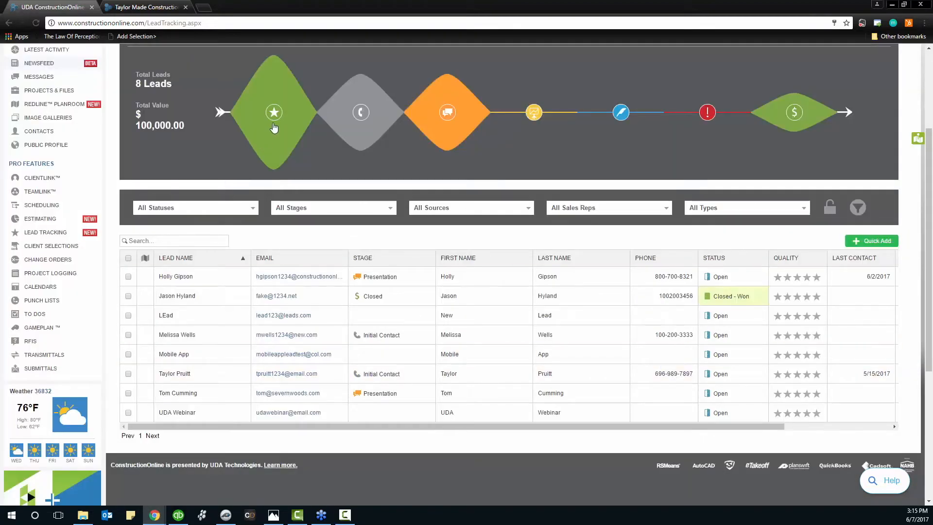
Filter the pipeline through Initial Contact and Presentation, then back to the three New leads
{"action": "left_click", "coordinate": [274, 127]}
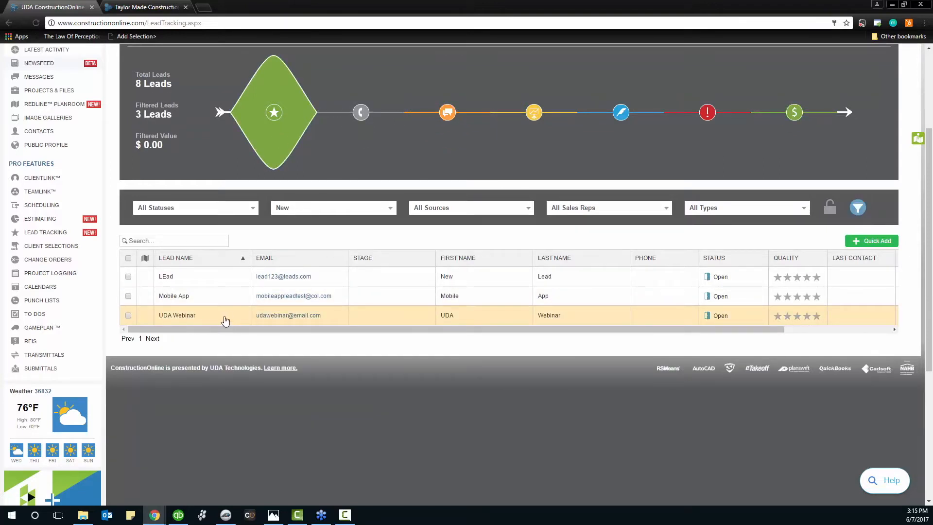
{"action": "left_click", "coordinate": [360, 112]}
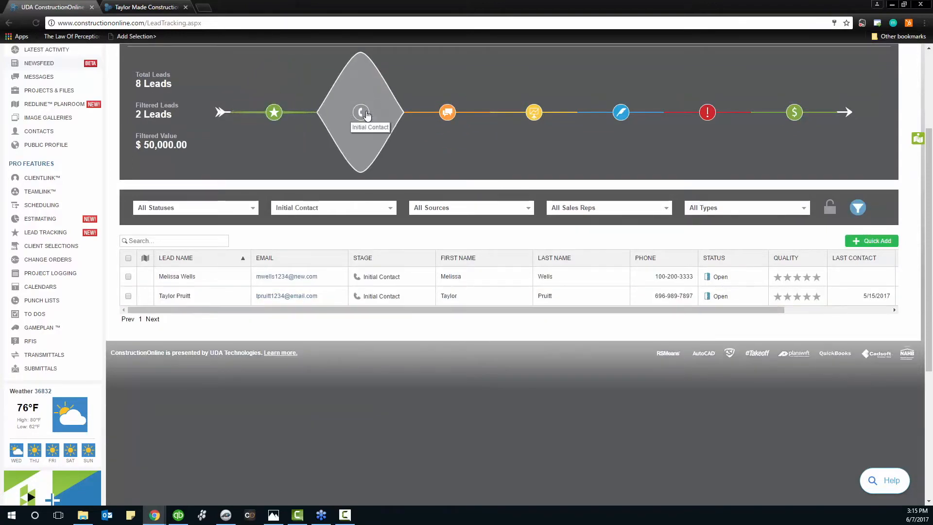
{"action": "left_click", "coordinate": [446, 112]}
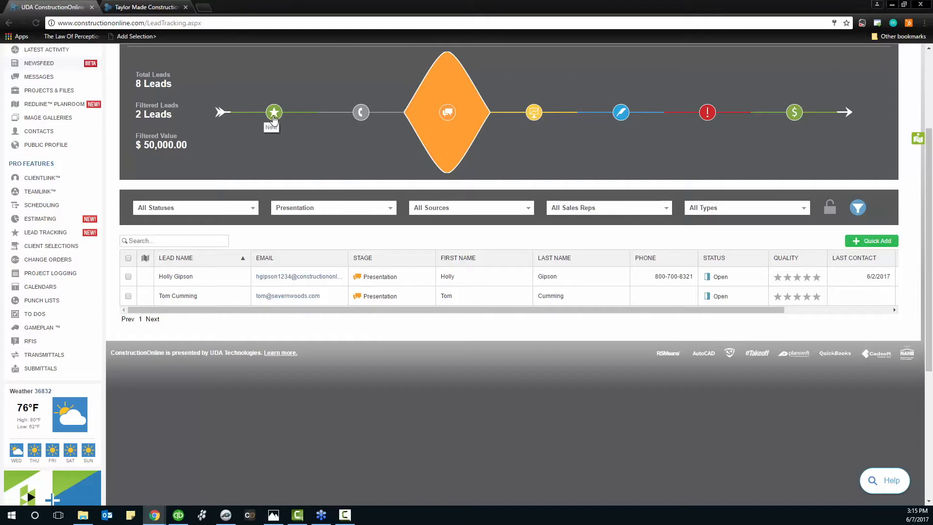
{"action": "left_click", "coordinate": [274, 112]}
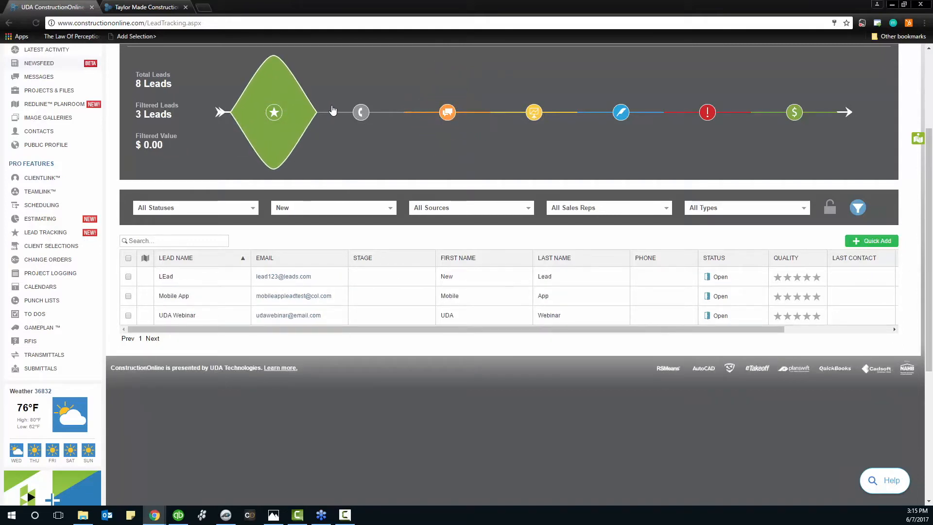
{"action": "scroll", "coordinate": [599, 250], "scroll_direction": "up", "scroll_amount": 2}
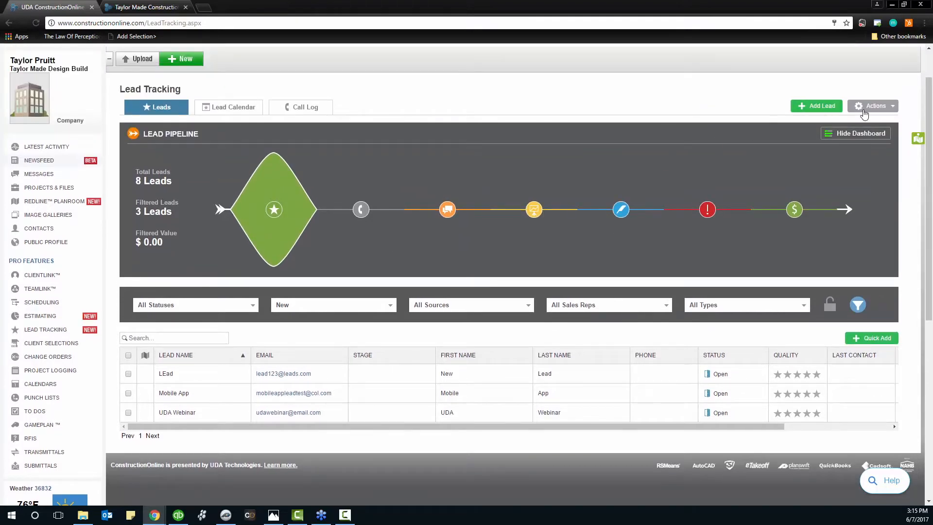
{"action": "left_click_drag", "start_coordinate": [932, 53], "coordinate": [494, 31]}
Maximize the Lead Capture.png image, then drag its window aside to reveal Lead Tracking
{"action": "left_click", "coordinate": [786, 22]}
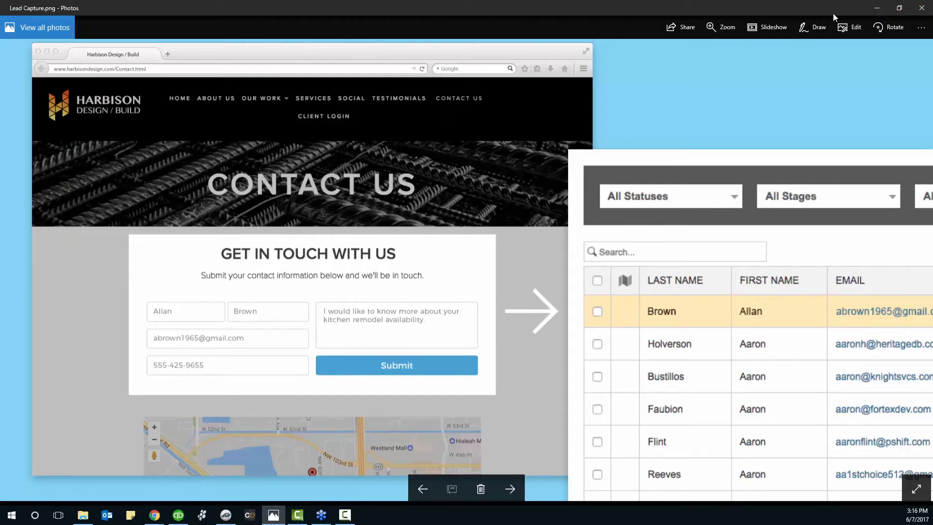
{"action": "left_click_drag", "start_coordinate": [832, 12], "coordinate": [932, 5]}
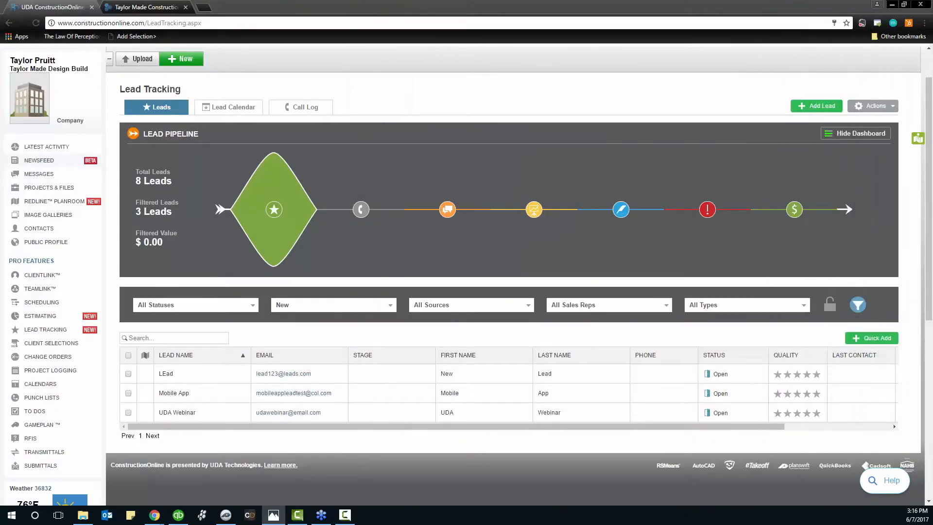
Reopen Actions > Web Capture Settings and expand the notification recipients list
{"action": "left_click", "coordinate": [875, 106]}
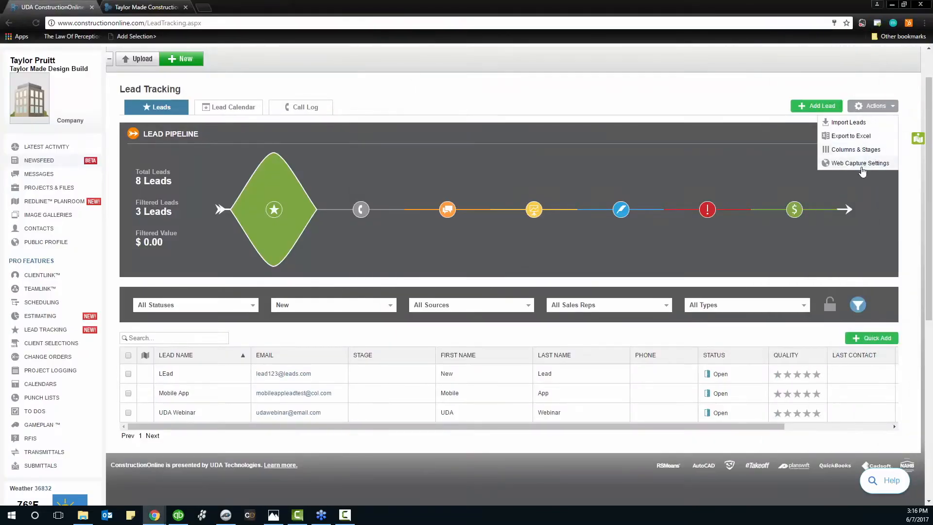
{"action": "left_click", "coordinate": [864, 167]}
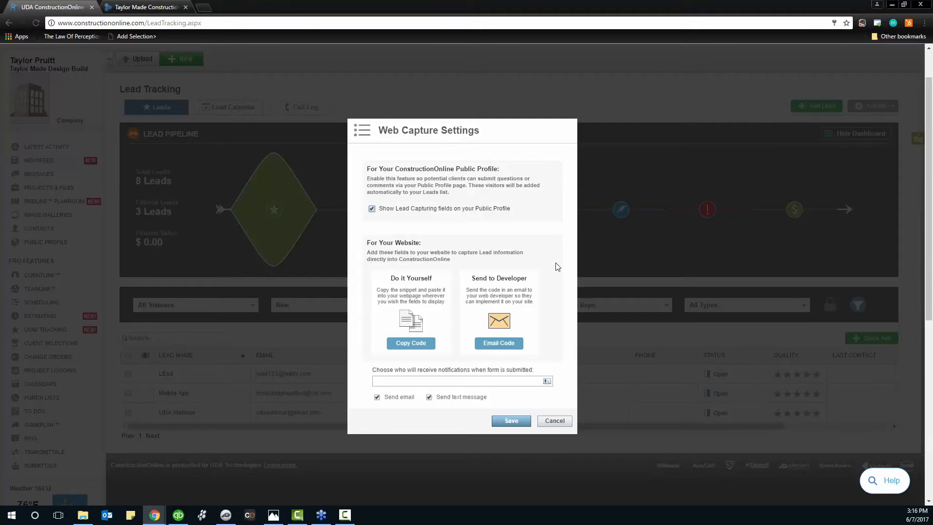
{"action": "left_click", "coordinate": [421, 382]}
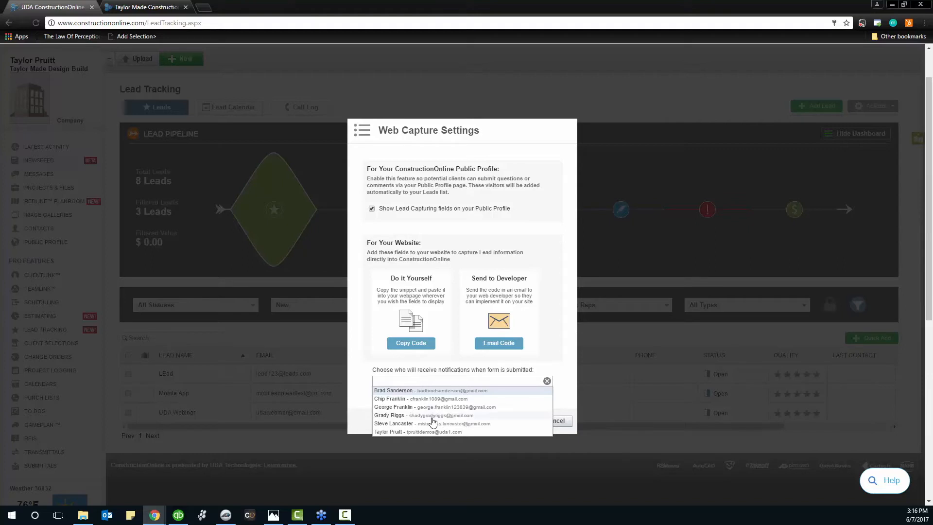
Add two team members as form-submission notification recipients and close the suggestions list
{"action": "left_click", "coordinate": [406, 432]}
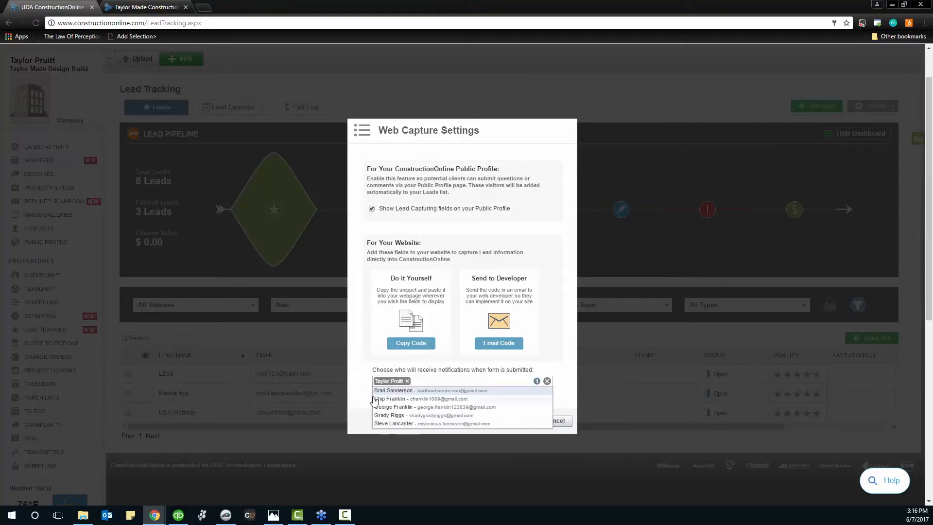
{"action": "left_click", "coordinate": [391, 399]}
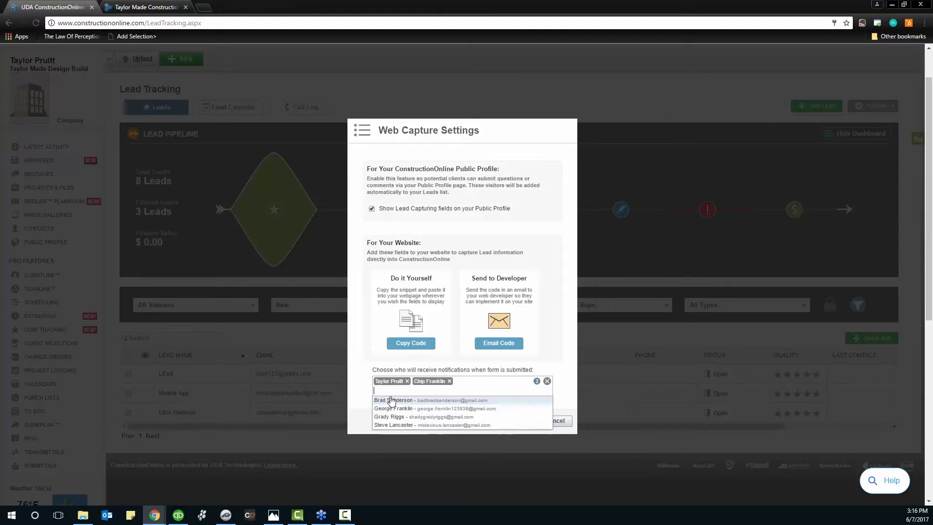
{"action": "left_click", "coordinate": [366, 390]}
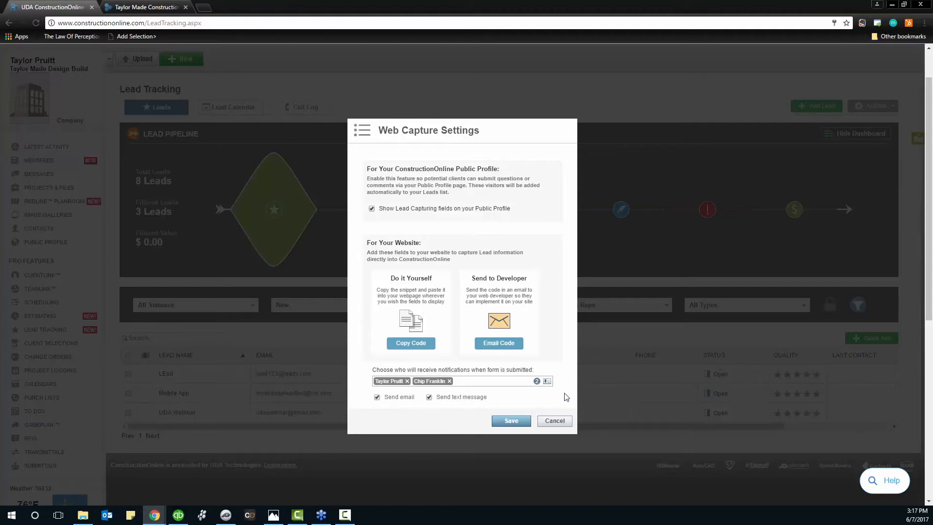
Cancel Web Capture Settings and bring up the Desktop Assistant showing the COL Sample Data estimate
{"action": "left_click", "coordinate": [555, 421]}
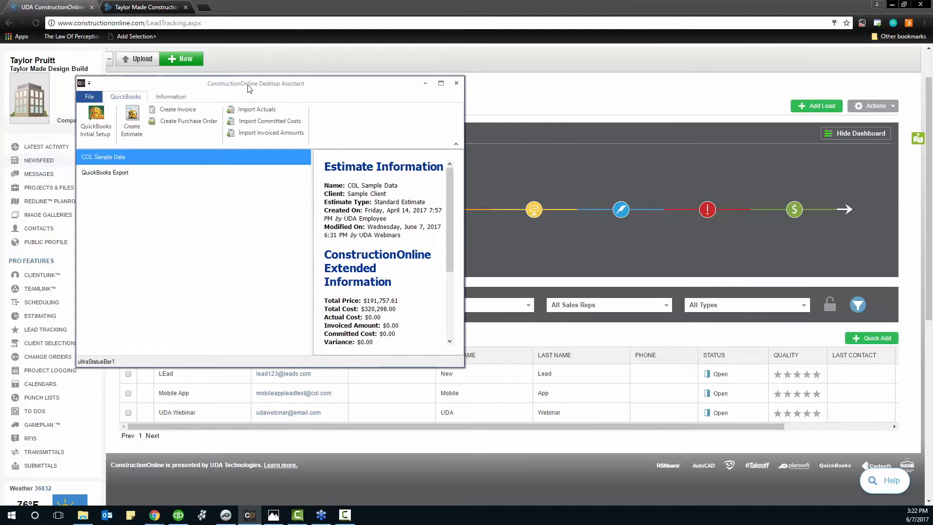
Move and enlarge the Desktop Assistant window, then show the Information section with Install PlanSwift Plugin
{"action": "left_click_drag", "start_coordinate": [245, 89], "coordinate": [267, 62]}
{"action": "left_click_drag", "start_coordinate": [487, 341], "coordinate": [714, 430]}
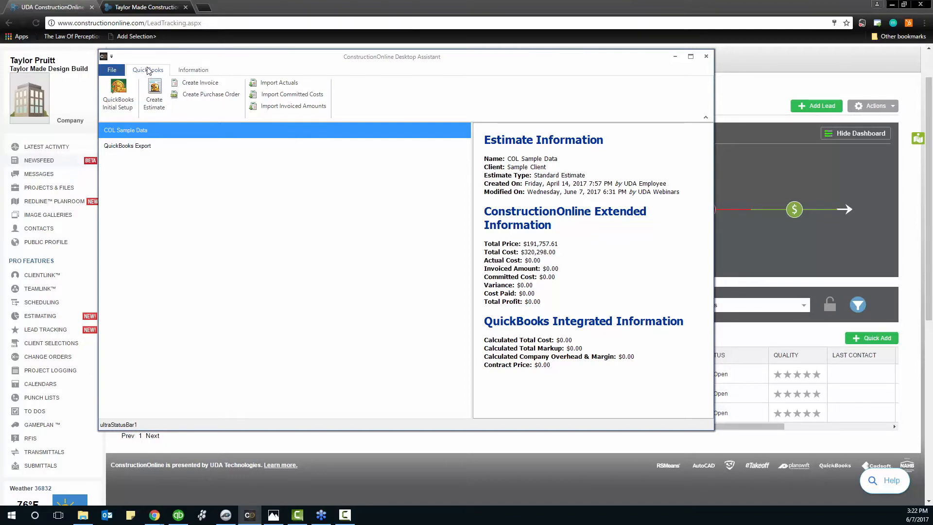
{"action": "left_click", "coordinate": [185, 75]}
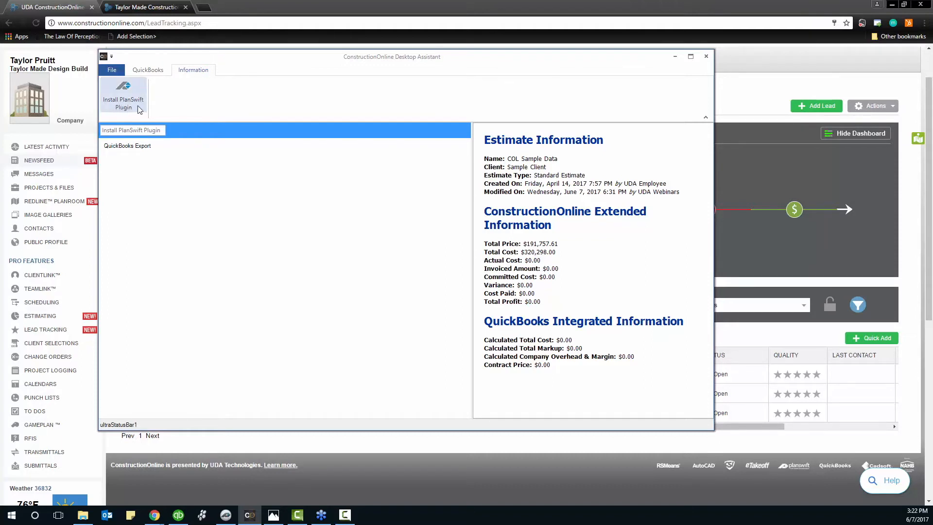
Install the PlanSwift plugin, bringing up PlanSwift Professional with the A2.11 Sample Plan floor plan
{"action": "left_click", "coordinate": [226, 514]}
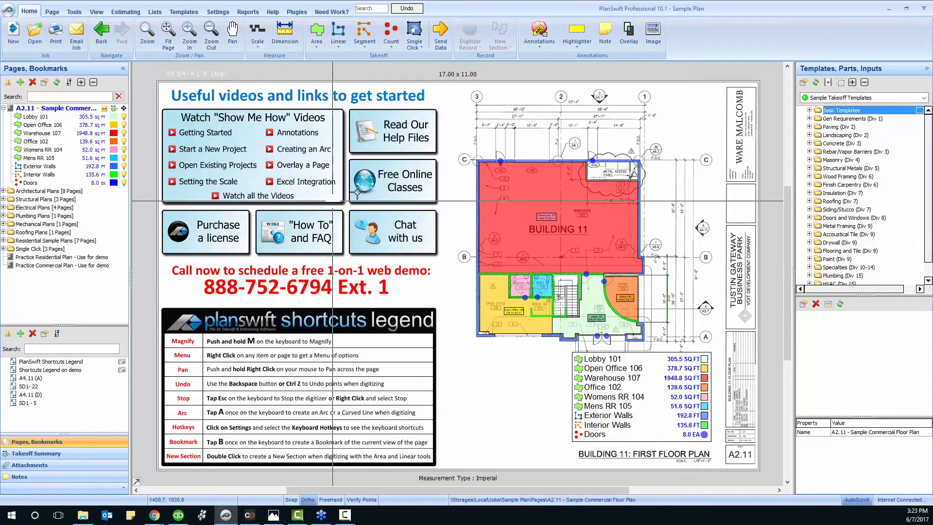
Switch to the Estimating grid and launch the ConstructionOnline Desktop Assistant via Export to ConstructionOnline
{"action": "left_click", "coordinate": [126, 12]}
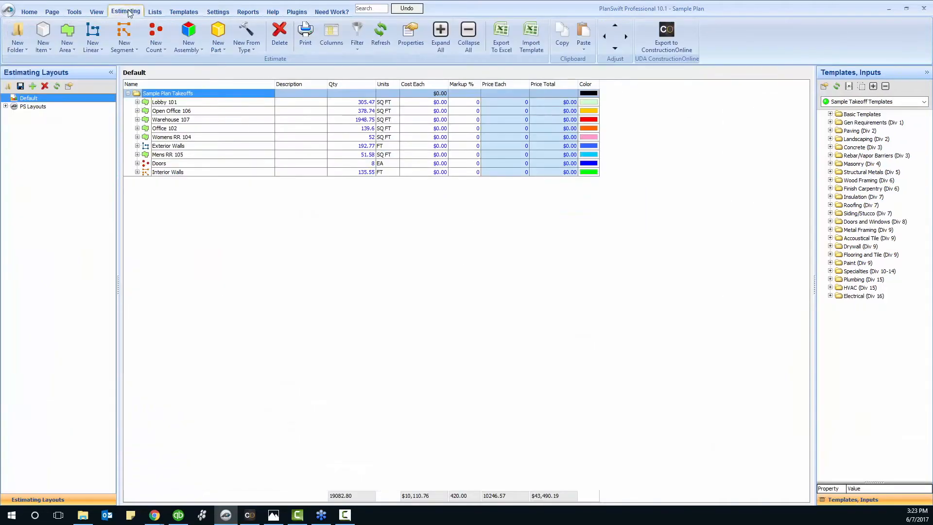
{"action": "left_click", "coordinate": [679, 49]}
{"action": "left_click", "coordinate": [248, 515]}
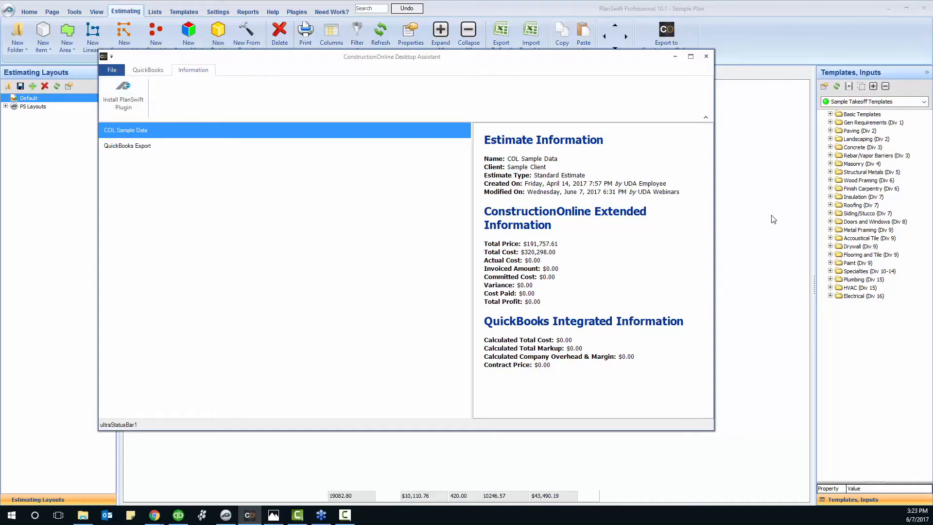
Move the Desktop Assistant aside and minimize it, leaving the Sample Plan Takeoffs estimate in view
{"action": "left_click", "coordinate": [752, 219]}
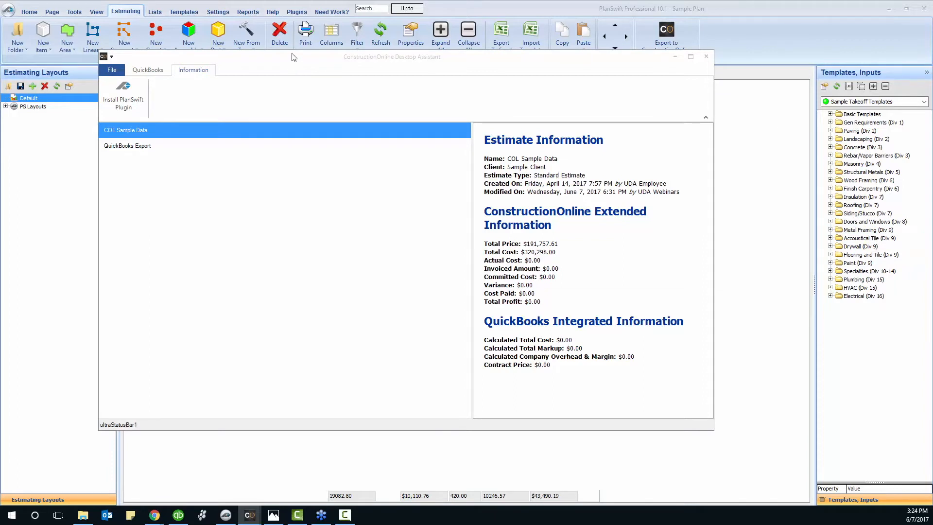
{"action": "left_click_drag", "start_coordinate": [293, 55], "coordinate": [335, 74]}
{"action": "left_click", "coordinate": [717, 76]}
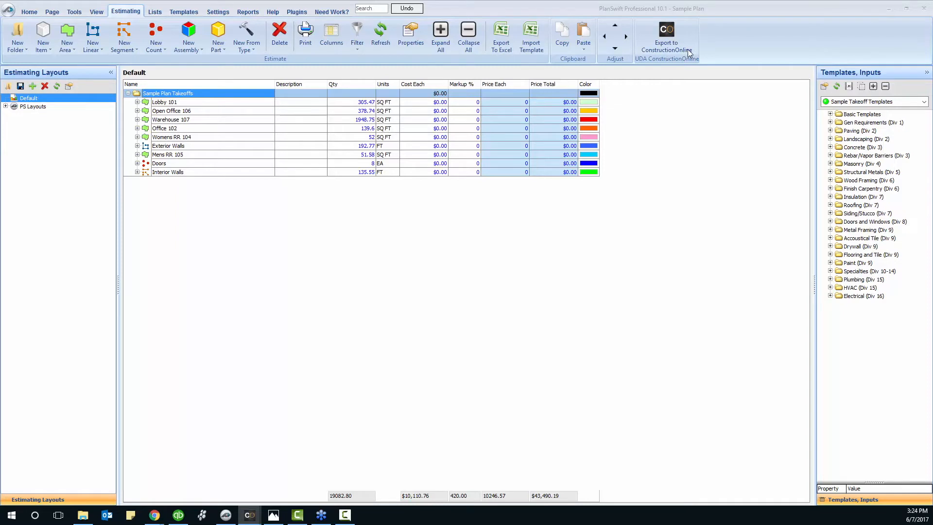
Open the Estimating Columns dialog listing the grid's eight visible columns
{"action": "left_click", "coordinate": [721, 39]}
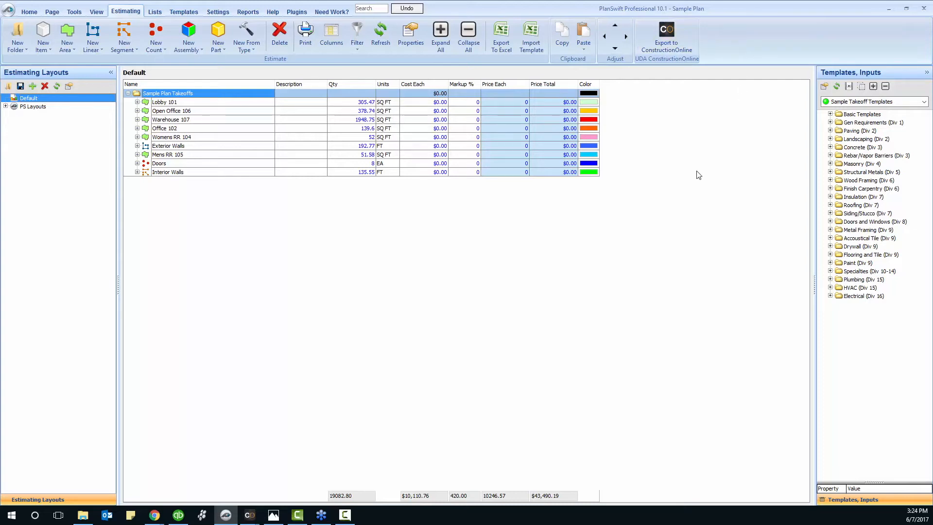
{"action": "right_click", "coordinate": [541, 84]}
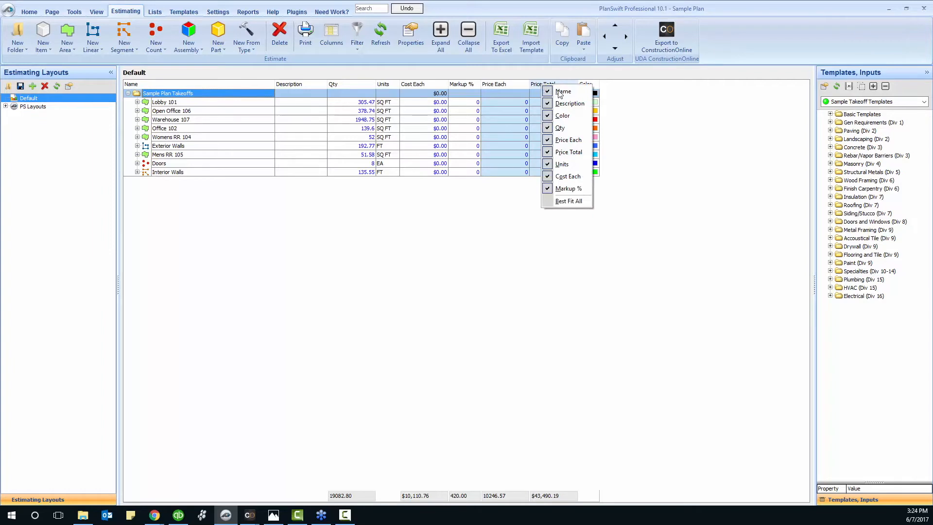
{"action": "left_click", "coordinate": [678, 189]}
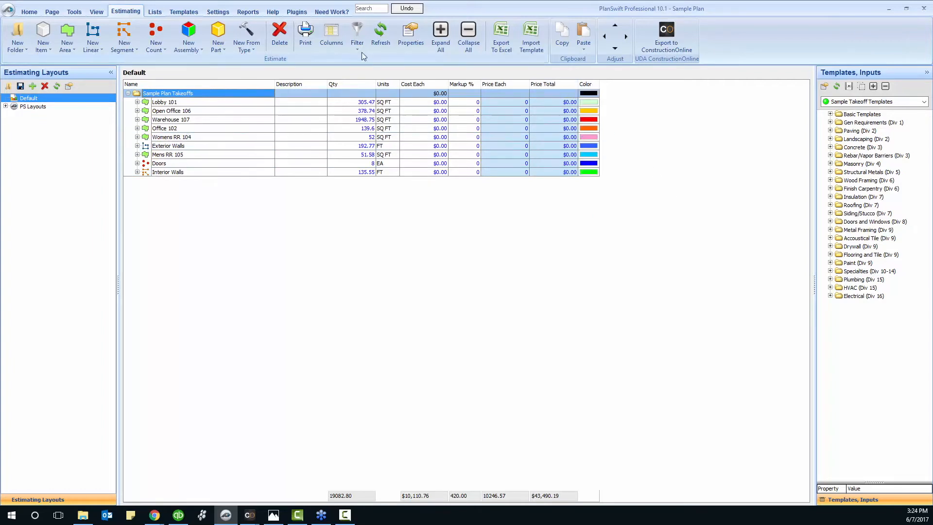
{"action": "left_click", "coordinate": [338, 39]}
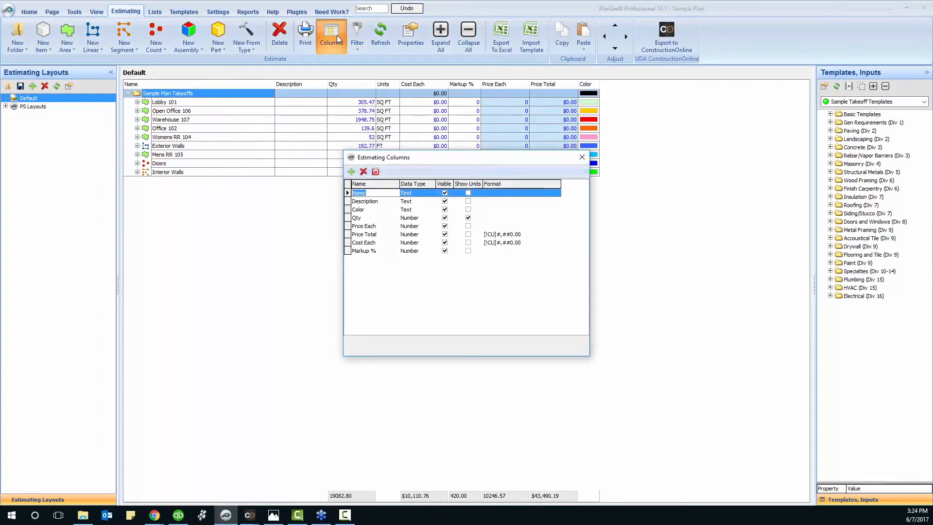
Add the Division column in Estimating Columns, delete the stray blank row, and close the dialog
{"action": "left_click", "coordinate": [351, 171]}
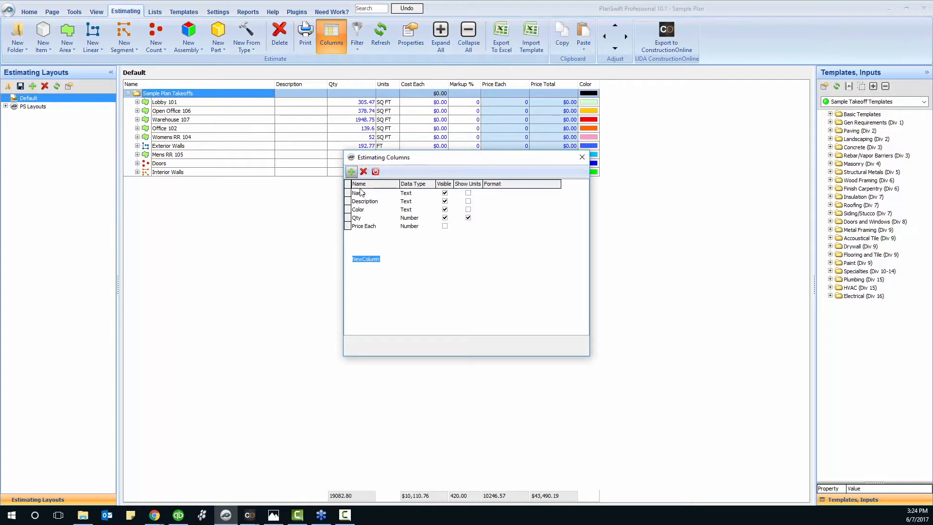
{"action": "type", "text": "Division"}
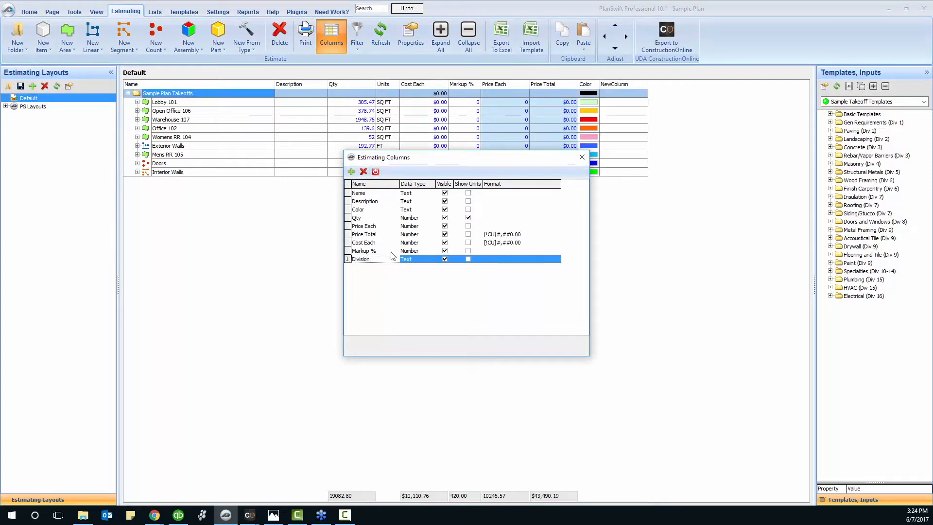
{"action": "key", "text": "Return"}
{"action": "left_click", "coordinate": [351, 173]}
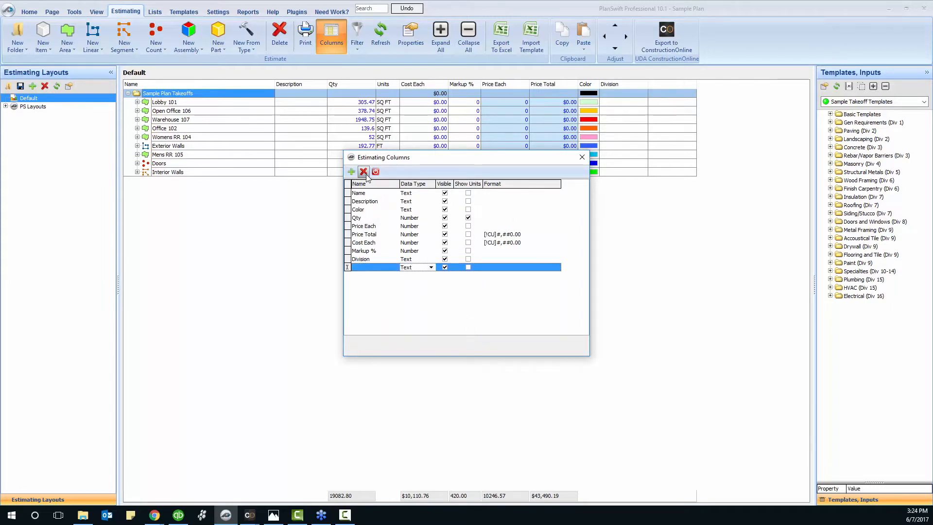
{"action": "left_click", "coordinate": [364, 173]}
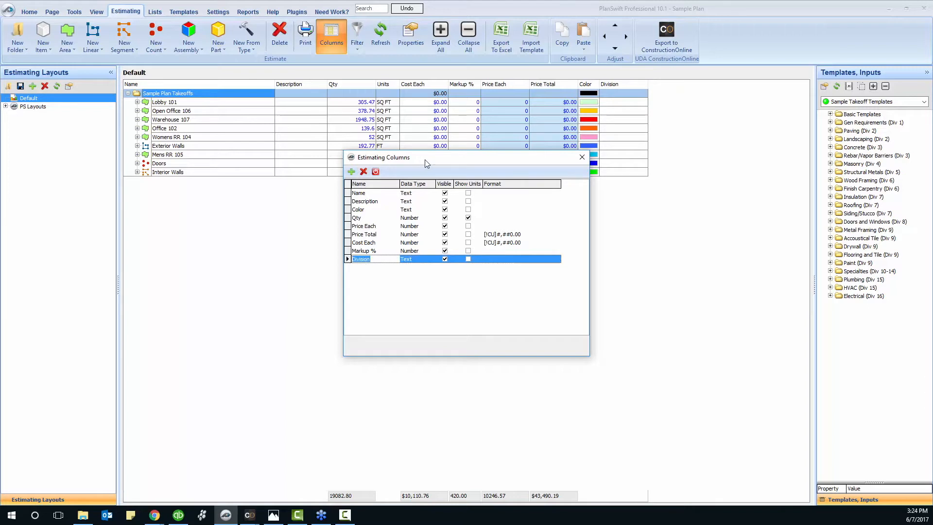
{"action": "left_click", "coordinate": [582, 157]}
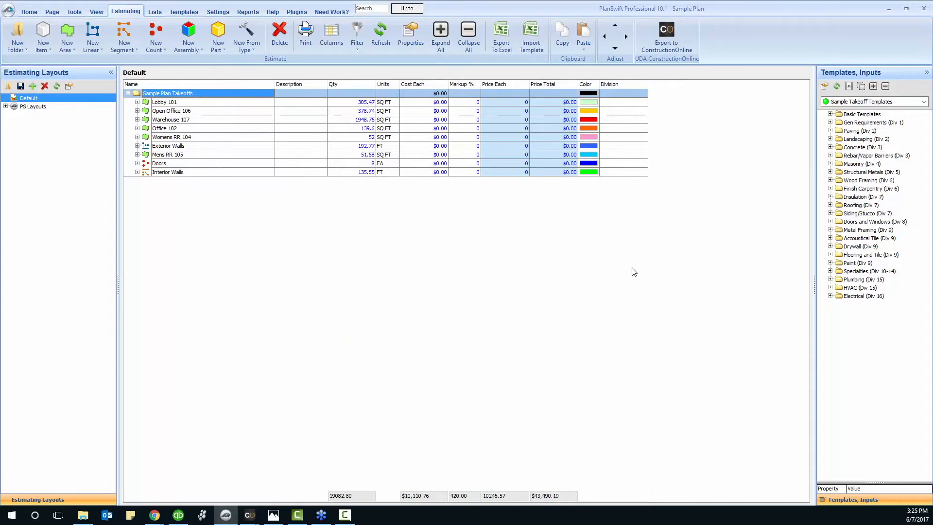
Close the ConstructionOnline Desktop Assistant and acknowledge the Install Complete plugin message
{"action": "left_click", "coordinate": [250, 515]}
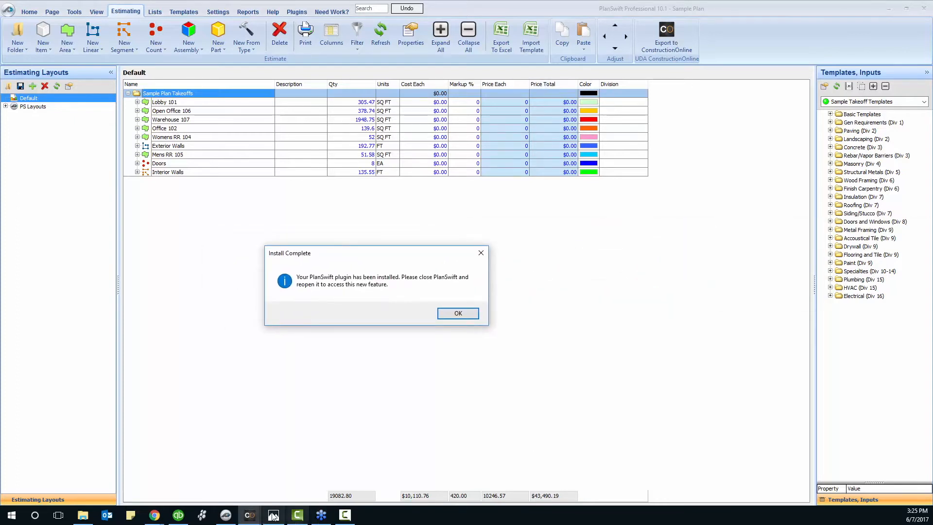
{"action": "left_click", "coordinate": [250, 515]}
{"action": "left_click", "coordinate": [210, 469]}
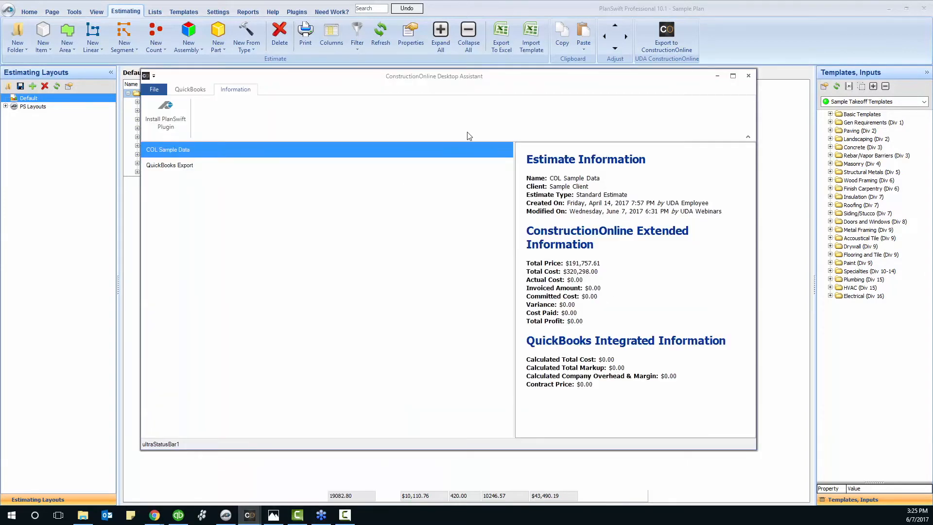
{"action": "left_click_drag", "start_coordinate": [427, 77], "coordinate": [447, 78]}
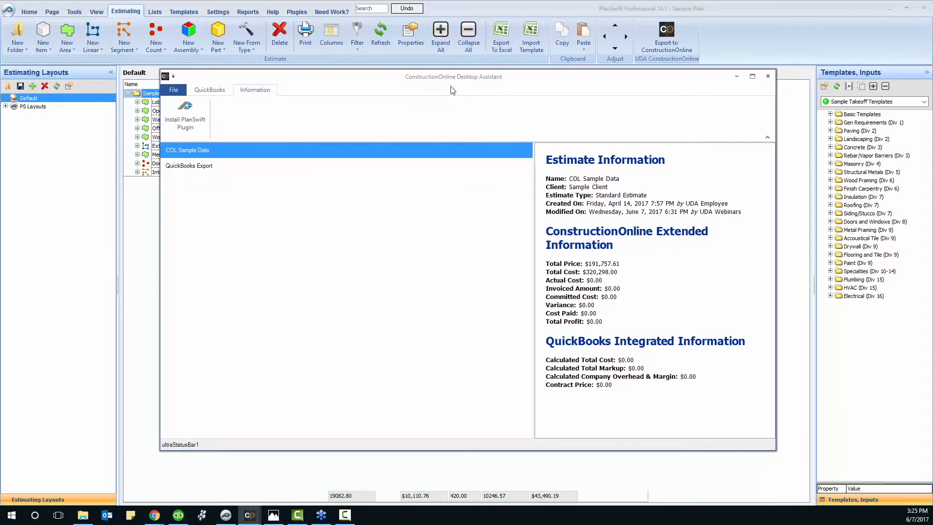
{"action": "left_click", "coordinate": [735, 76]}
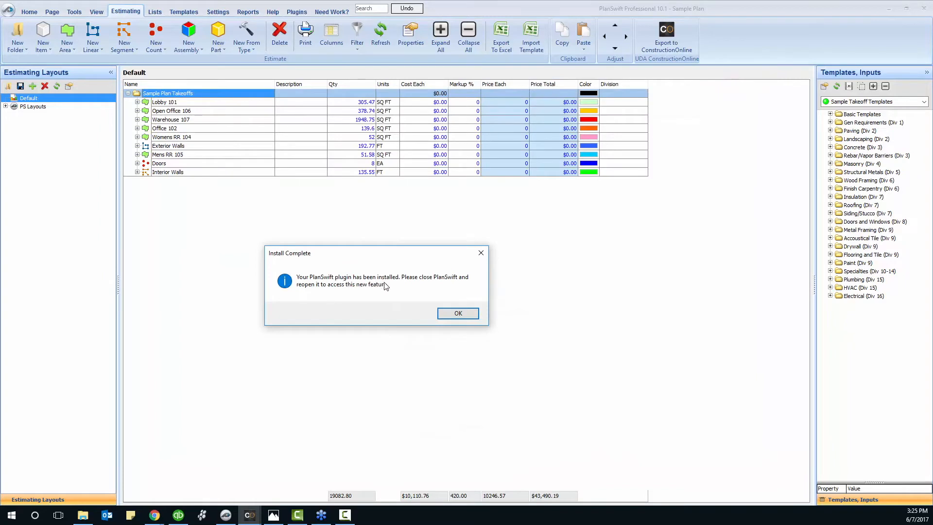
{"action": "left_click", "coordinate": [457, 314]}
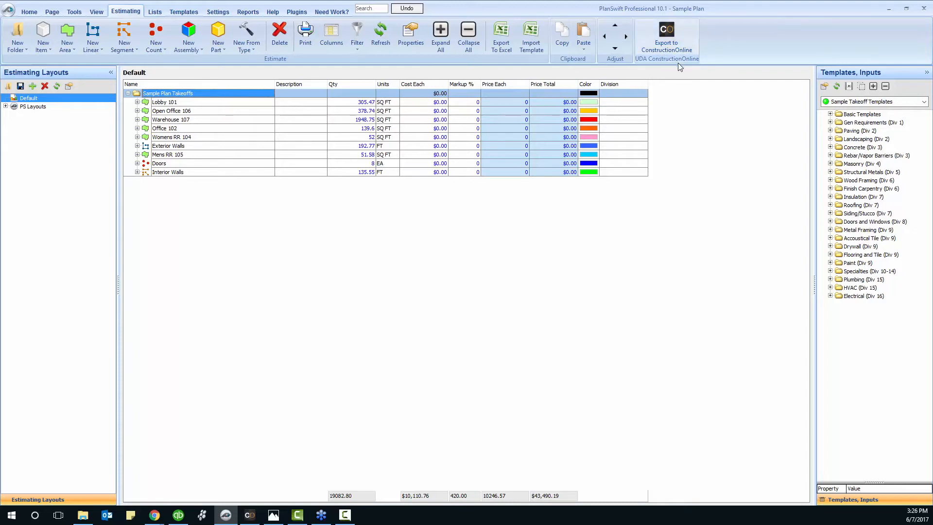
Start Export to ConstructionOnline, check Projects & Files in the browser, then return to PlanSwift
{"action": "left_click", "coordinate": [678, 63]}
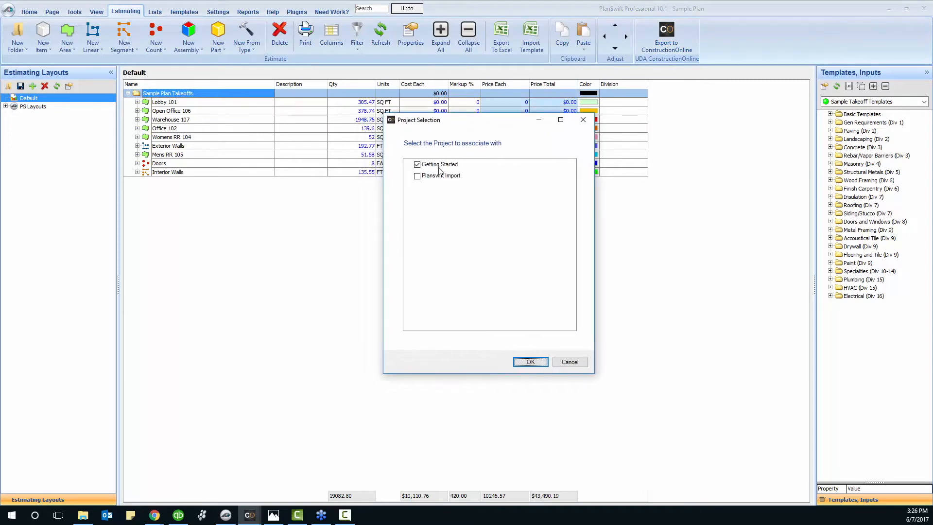
{"action": "left_click", "coordinate": [156, 517]}
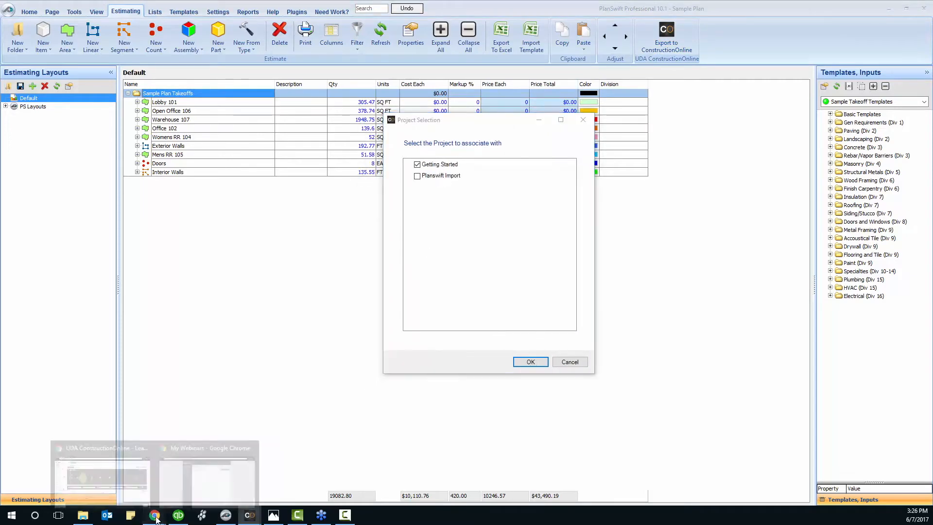
{"action": "left_click", "coordinate": [129, 486]}
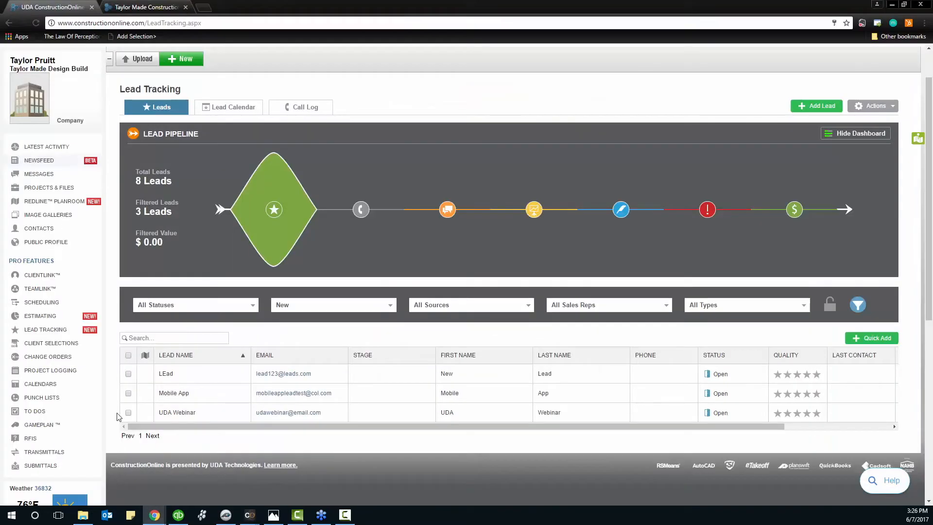
{"action": "left_click", "coordinate": [50, 189]}
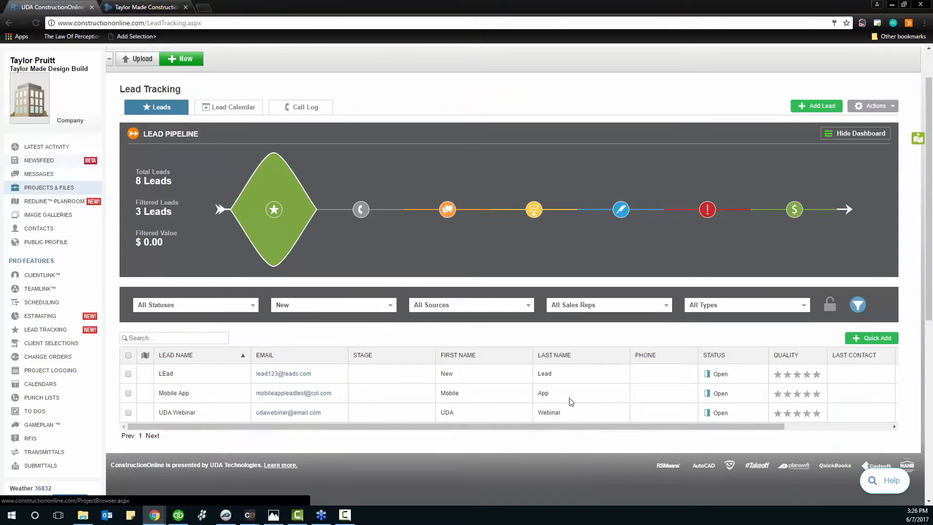
{"action": "left_click", "coordinate": [49, 192]}
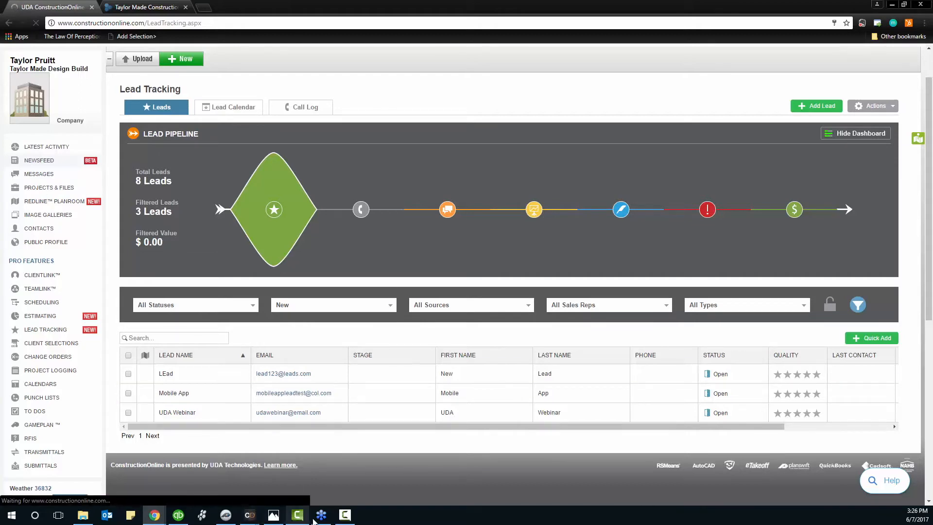
{"action": "left_click", "coordinate": [256, 519]}
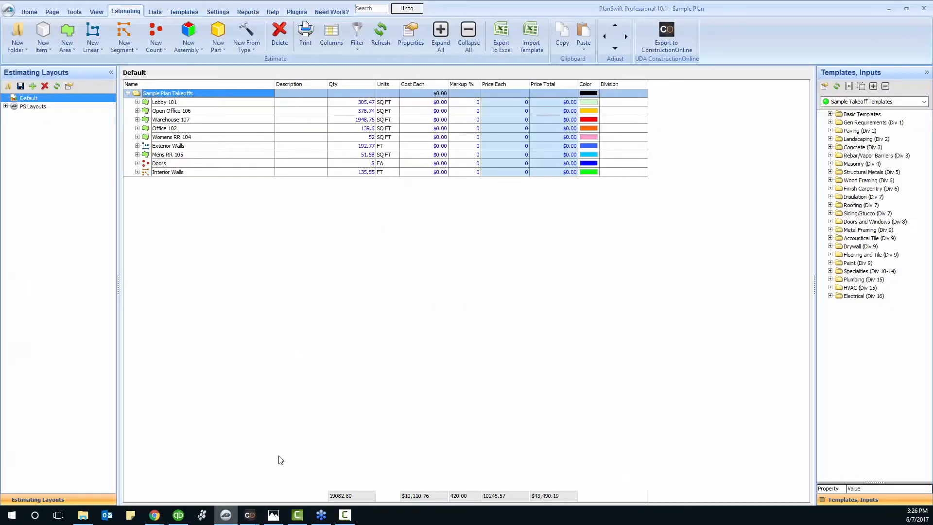
Choose Planswift Import instead of Getting Started in Project Selection, then view All Projects in Chrome
{"action": "mouse_move", "coordinate": [252, 518]}
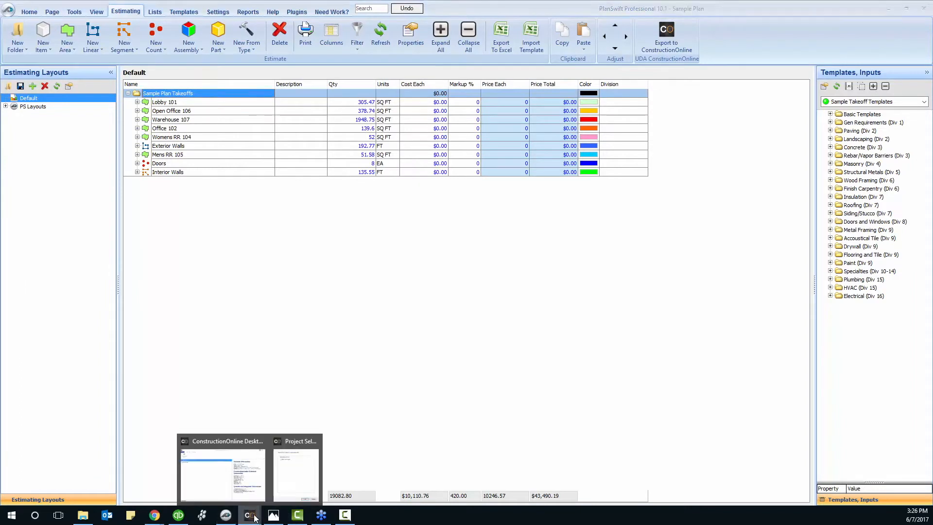
{"action": "left_click", "coordinate": [298, 483]}
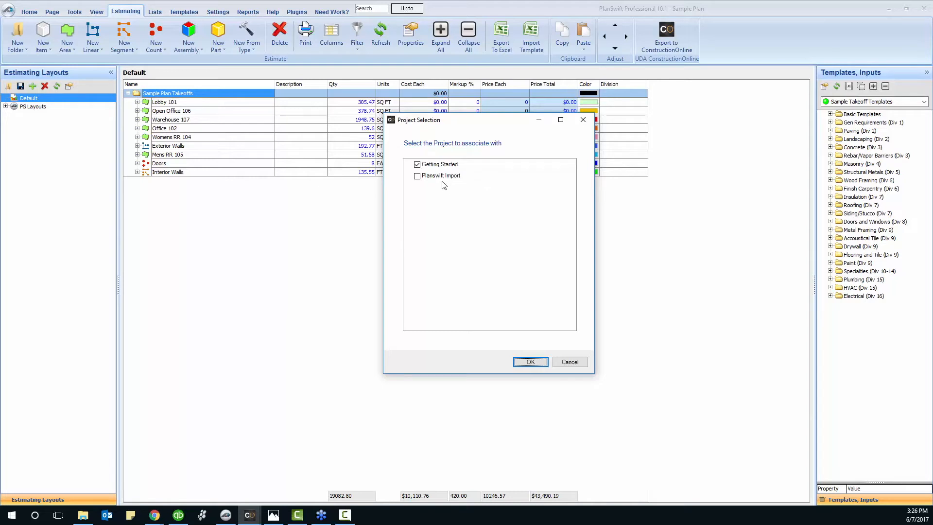
{"action": "left_click", "coordinate": [417, 176]}
{"action": "left_click", "coordinate": [157, 517]}
{"action": "left_click", "coordinate": [124, 484]}
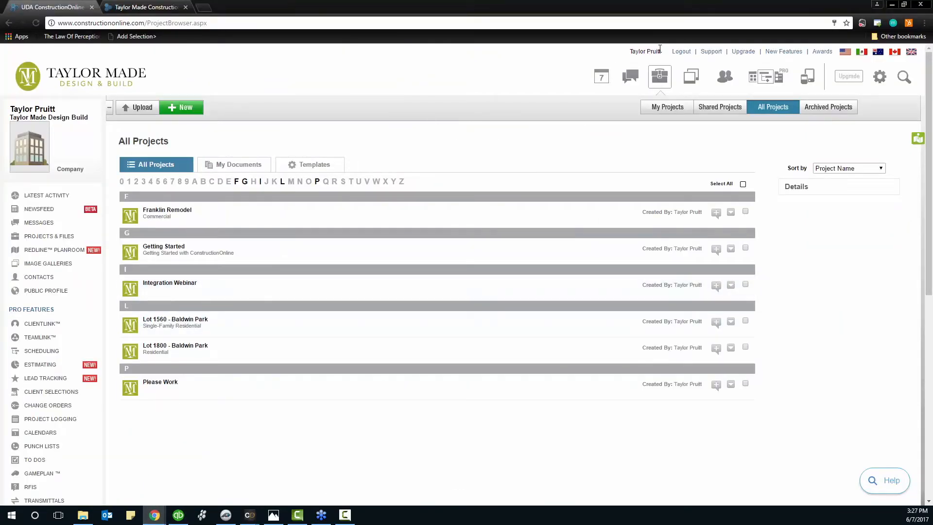
Log out and sign back in to ConstructionOnline with the company account's e-mail and password
{"action": "left_click", "coordinate": [681, 52]}
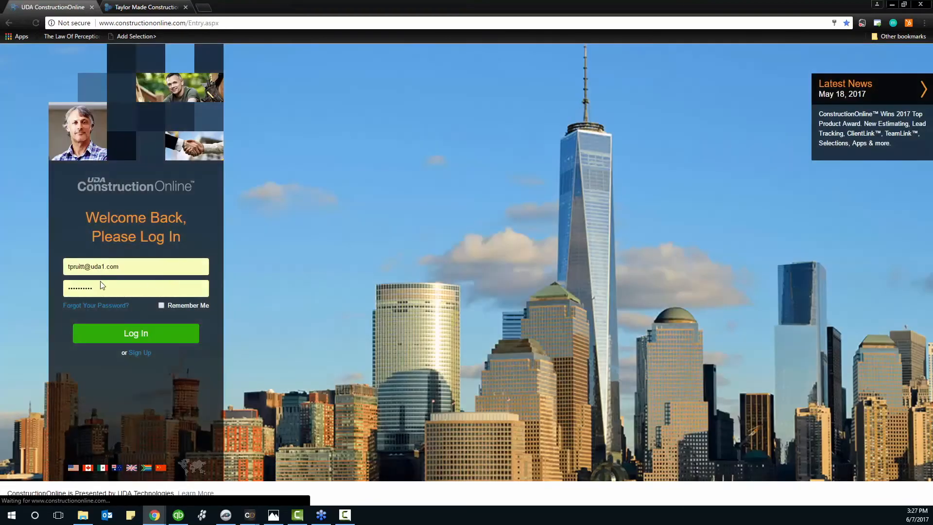
{"action": "left_click", "coordinate": [77, 264]}
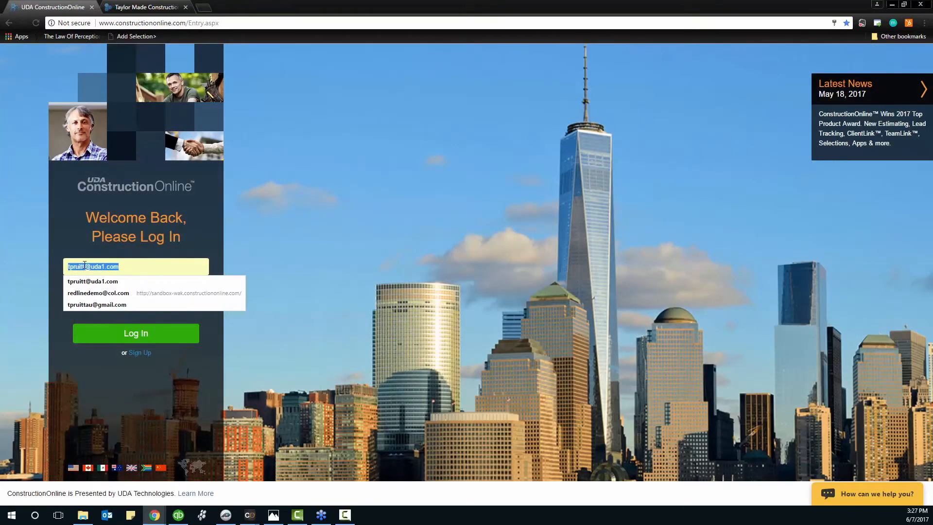
{"action": "left_click", "coordinate": [84, 265]}
{"action": "key", "text": "BackSpace"}
{"action": "key", "text": "BackSpace"}
{"action": "key", "text": "BackSpace"}
{"action": "key", "text": "BackSpace"}
{"action": "key", "text": "BackSpace"}
{"action": "key", "text": "BackSpace"}
{"action": "key", "text": "BackSpace"}
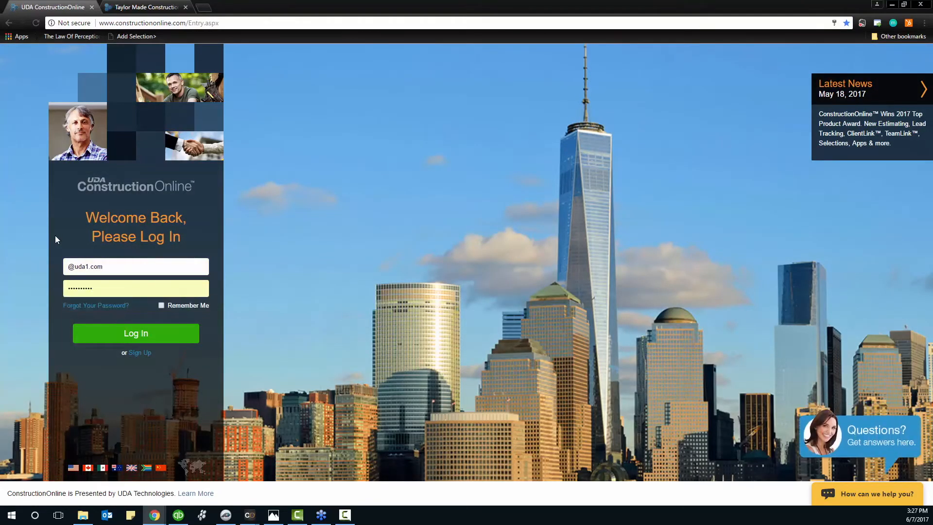
{"action": "type", "text": "udawebinars"}
{"action": "key", "text": "Tab"}
{"action": "type", "text": "••••"}
{"action": "key", "text": "Return"}
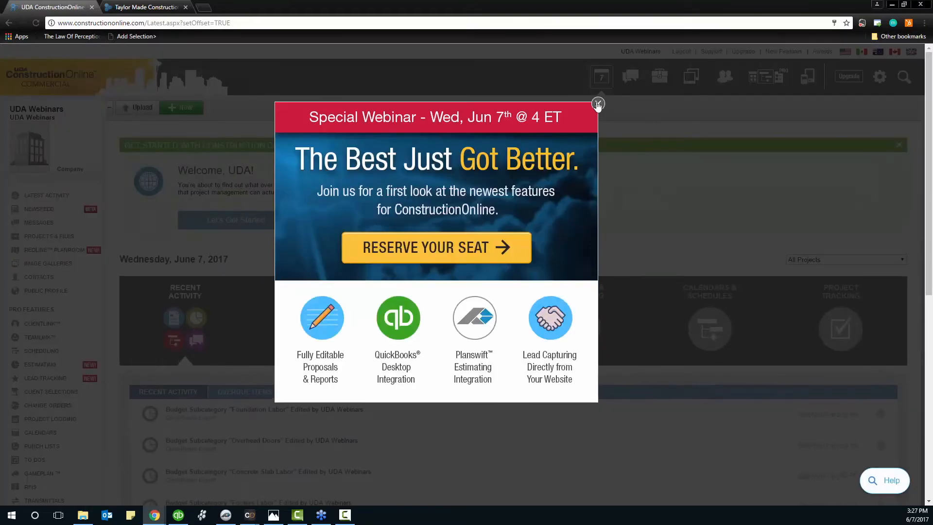
{"action": "left_click", "coordinate": [598, 104]}
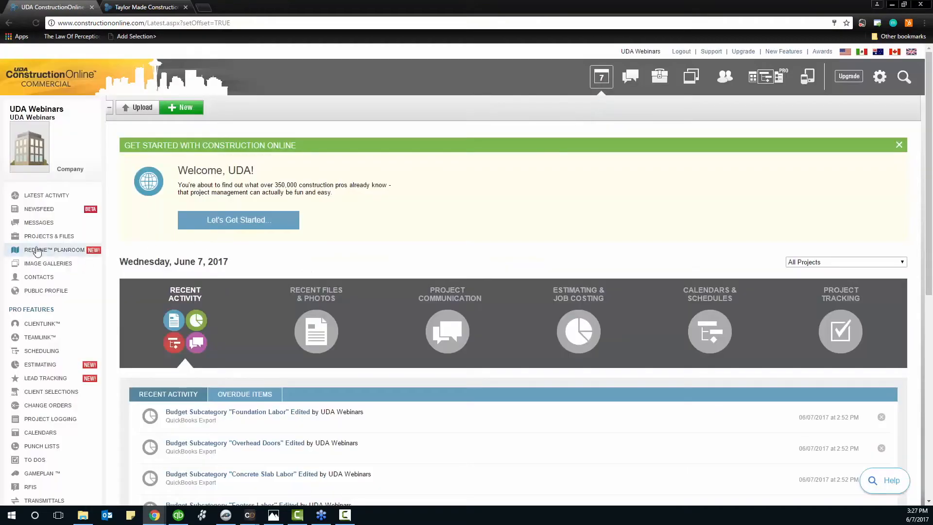
Open Projects & Files and bring the Project Selection dialog forward with Planswift Import still chosen
{"action": "left_click", "coordinate": [46, 235]}
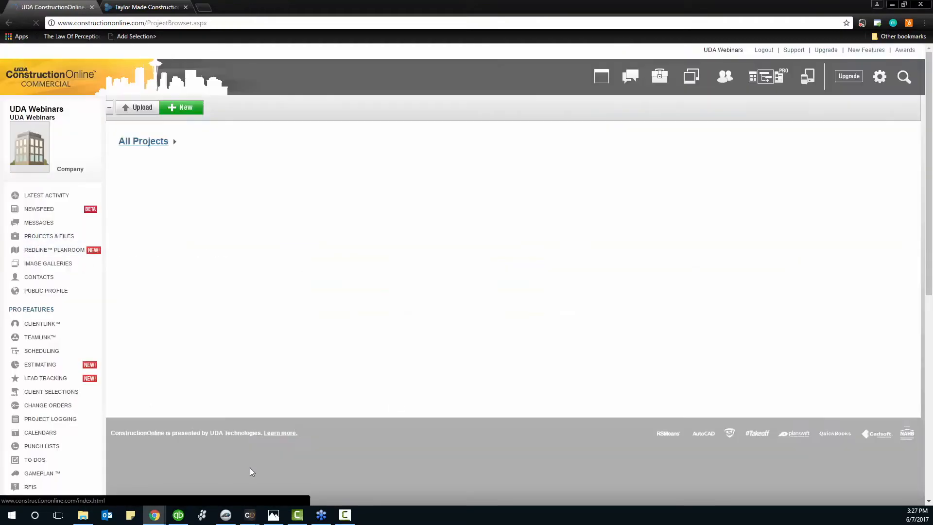
{"action": "mouse_move", "coordinate": [249, 519]}
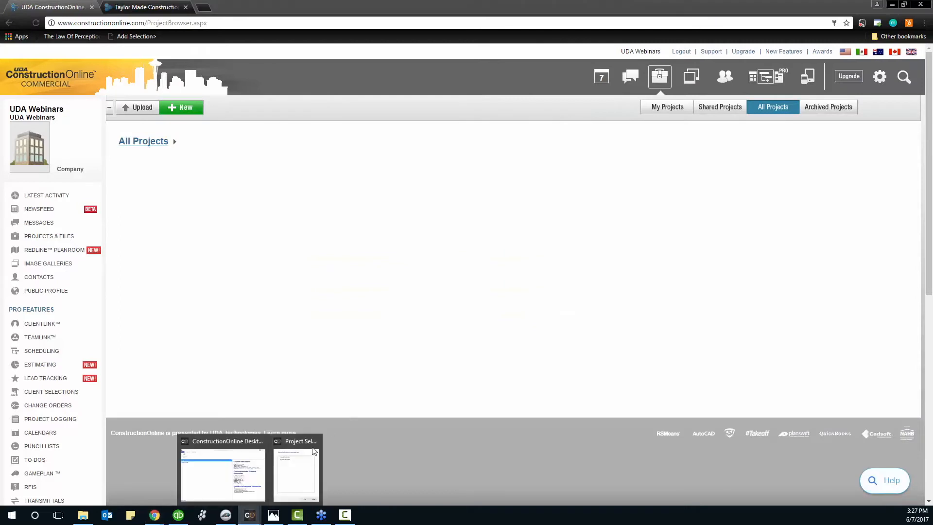
{"action": "left_click", "coordinate": [287, 478]}
{"action": "left_click_drag", "start_coordinate": [440, 125], "coordinate": [662, 152]}
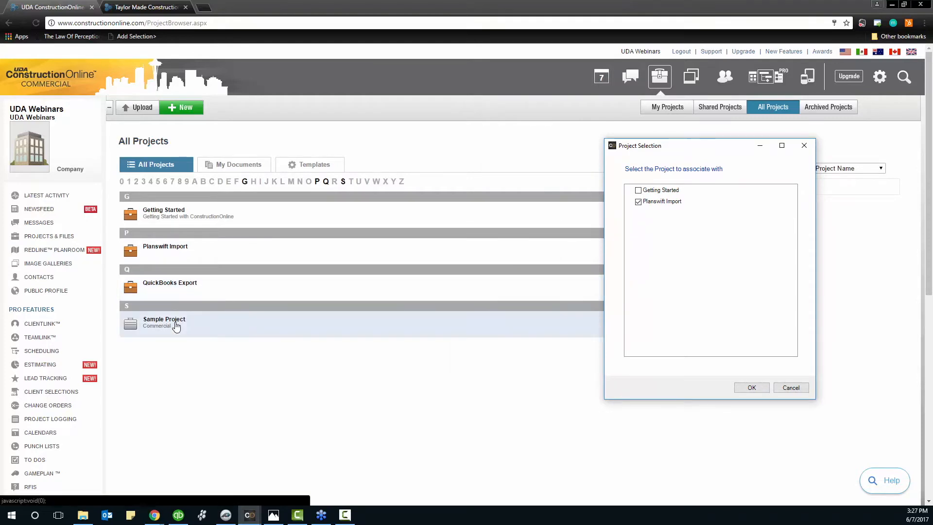
Confirm Planswift Import as the estimate's project, dismiss the success message, and open that project's details
{"action": "left_click", "coordinate": [750, 388]}
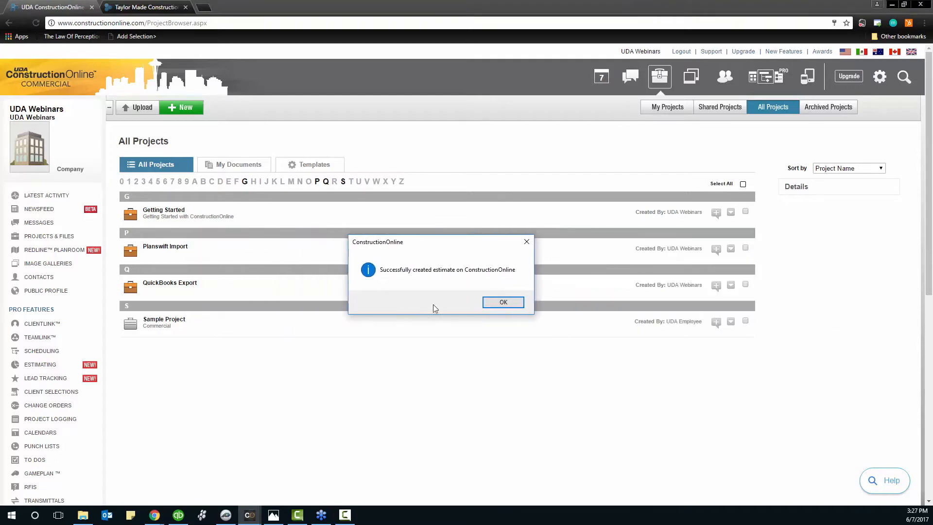
{"action": "left_click", "coordinate": [503, 303]}
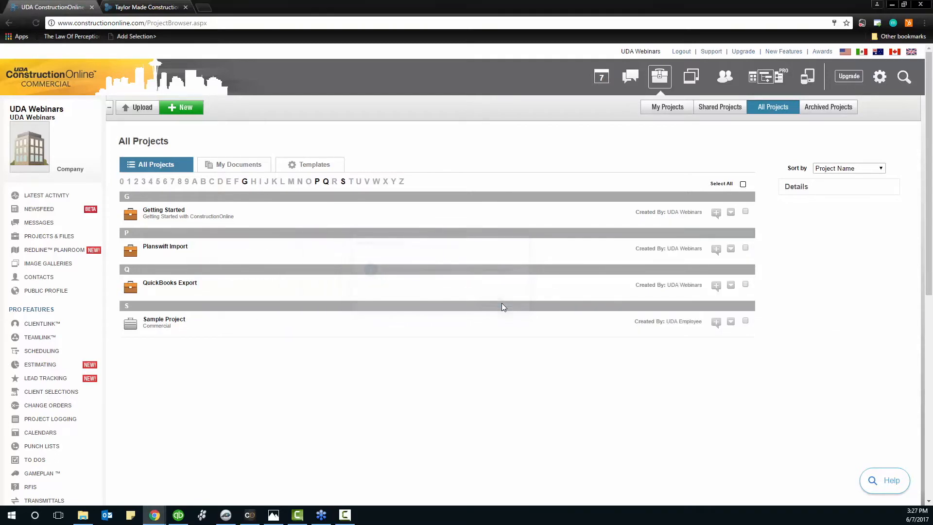
{"action": "left_click", "coordinate": [213, 251]}
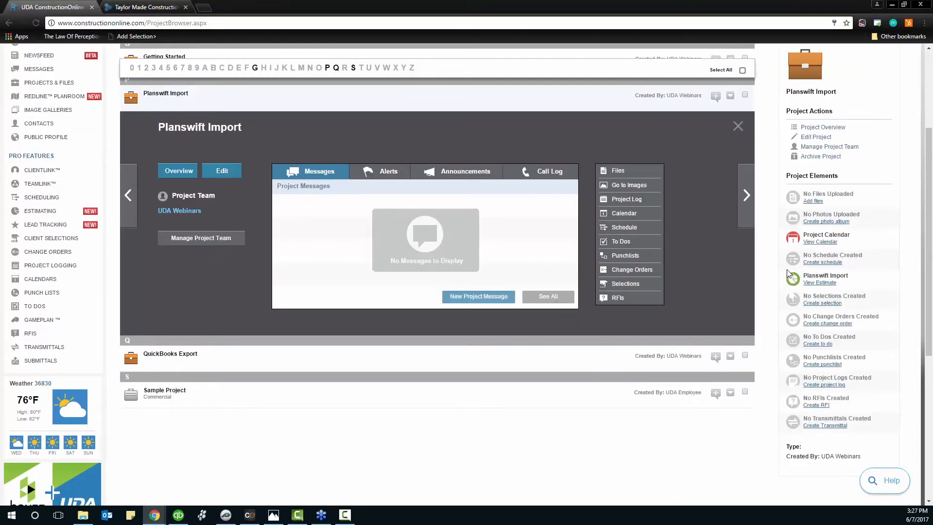
Show the Planswift Import estimate's line-item details ($86,984.35) and bring PlanSwift up alongside
{"action": "left_click", "coordinate": [814, 283]}
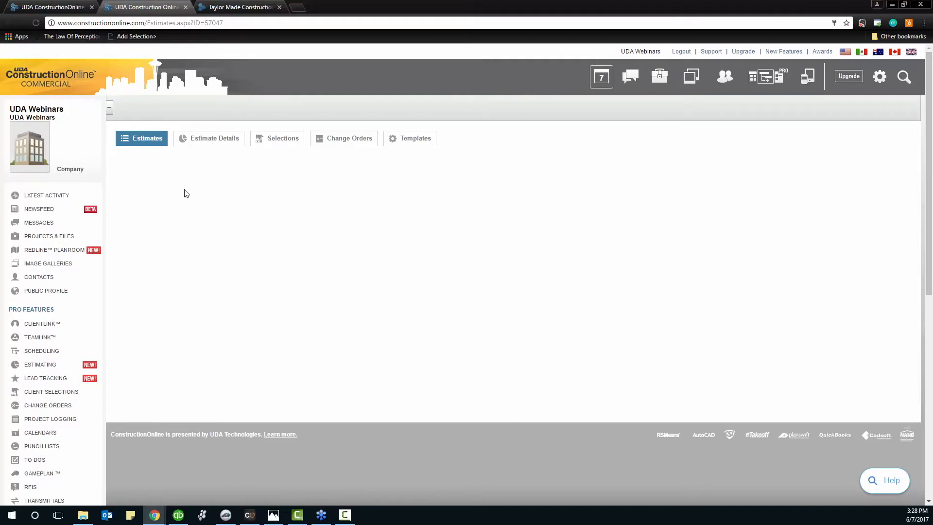
{"action": "left_click", "coordinate": [177, 139]}
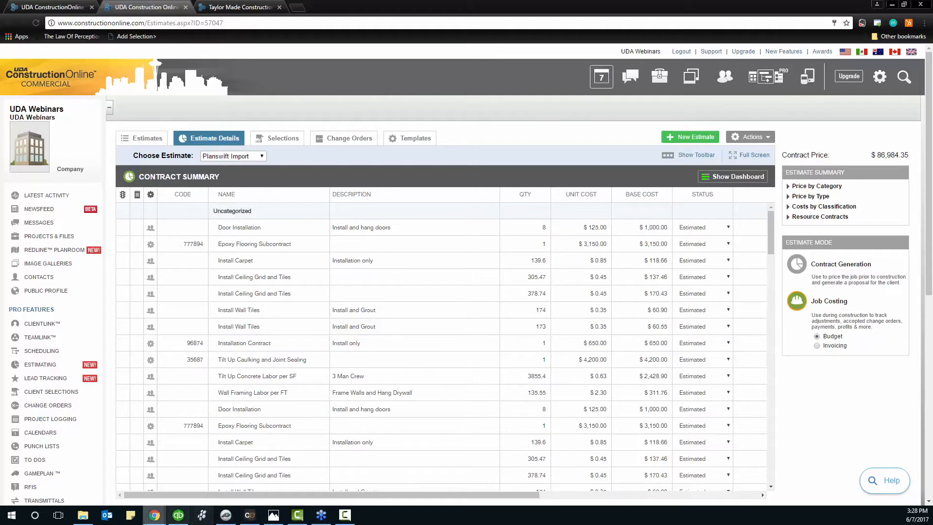
{"action": "left_click", "coordinate": [235, 519]}
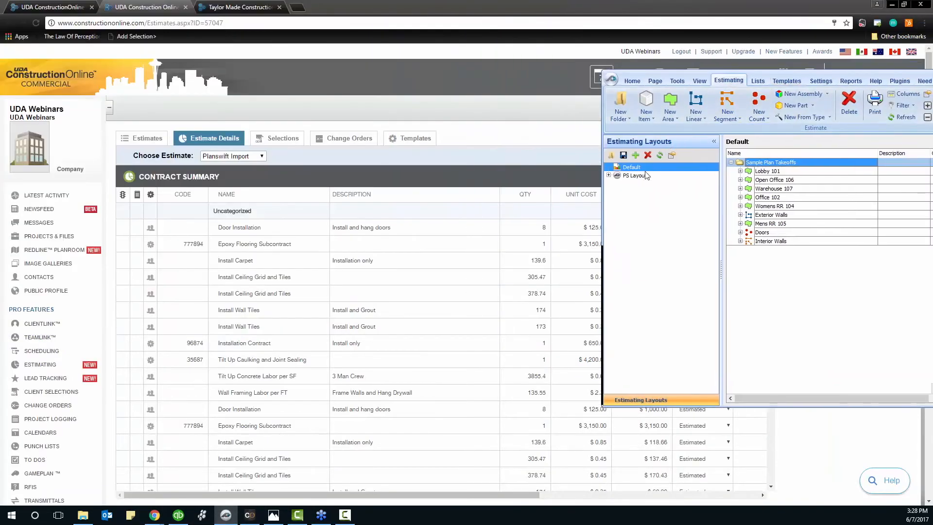
Resize and move the PlanSwift window beside the estimate and scroll the Contract Summary grid
{"action": "double_click", "coordinate": [752, 75]}
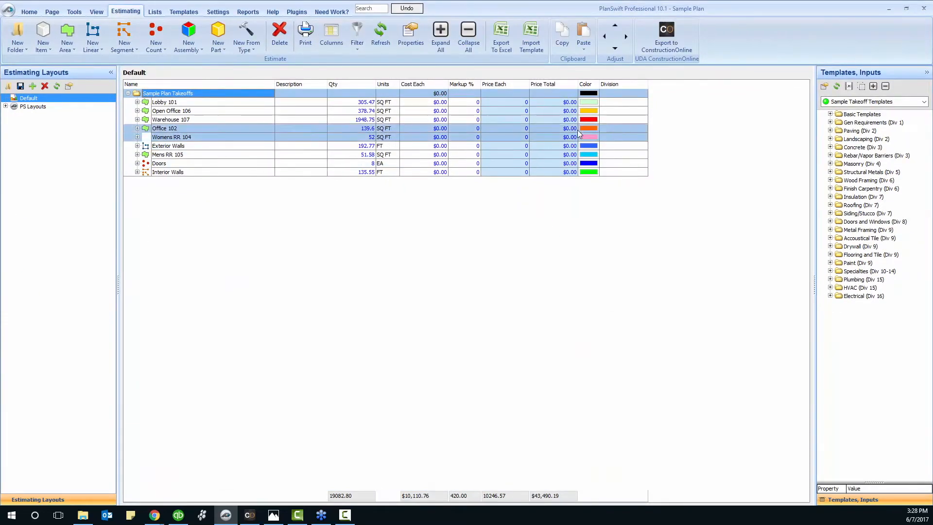
{"action": "left_click_drag", "start_coordinate": [513, 6], "coordinate": [627, 20]}
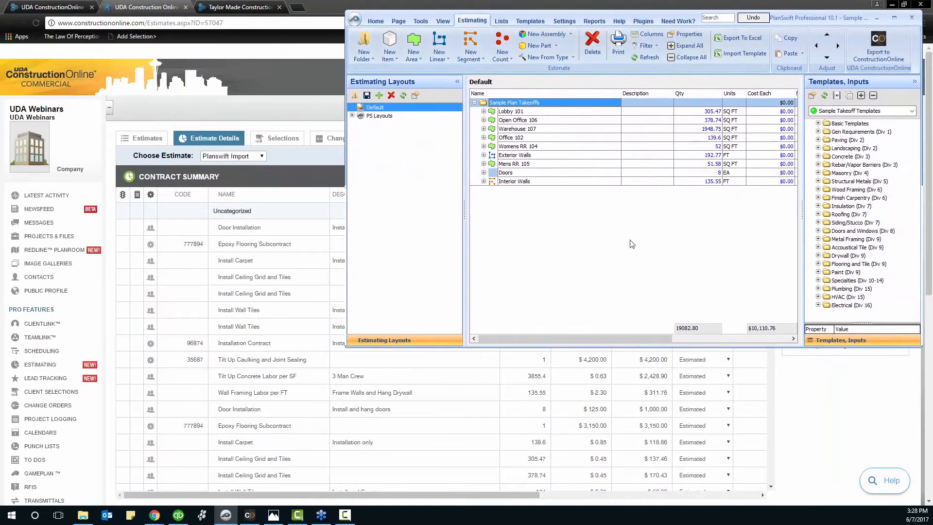
{"action": "left_click_drag", "start_coordinate": [617, 339], "coordinate": [723, 334]}
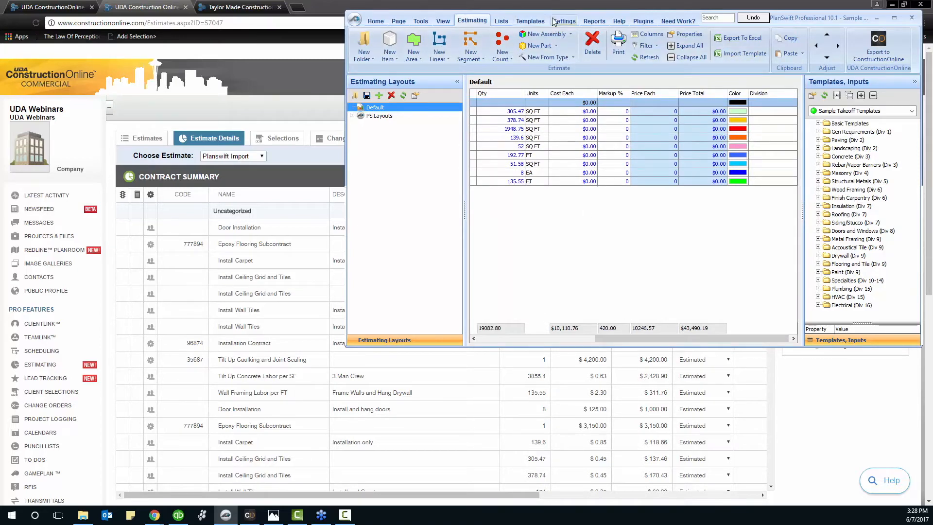
{"action": "left_click_drag", "start_coordinate": [556, 11], "coordinate": [932, 12]}
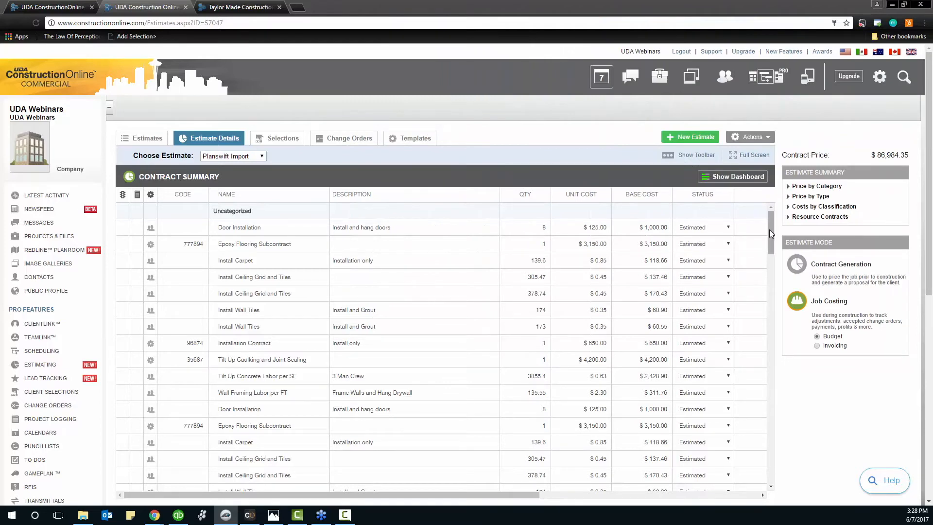
{"action": "scroll", "coordinate": [771, 234], "scroll_direction": "down", "scroll_amount": 5}
{"action": "scroll", "coordinate": [267, 302], "scroll_direction": "down", "scroll_amount": 1}
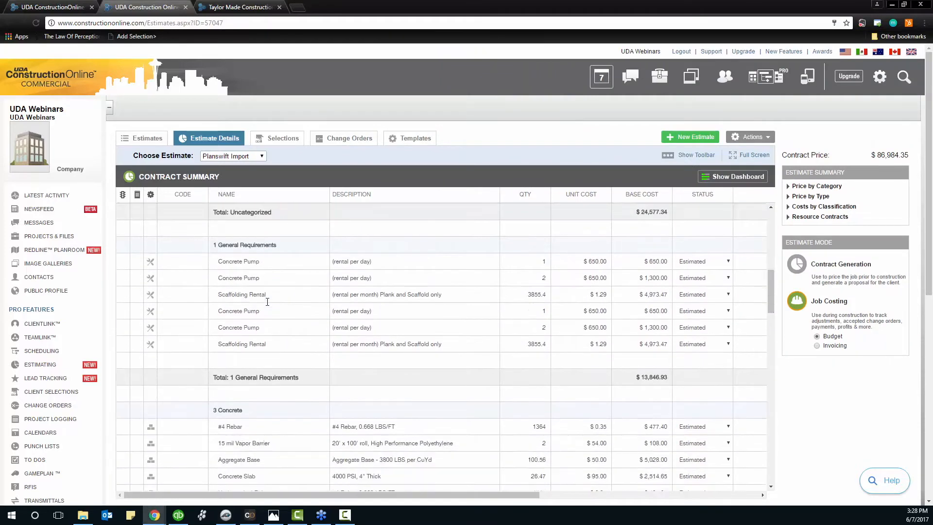
{"action": "scroll", "coordinate": [267, 302], "scroll_direction": "down", "scroll_amount": 9}
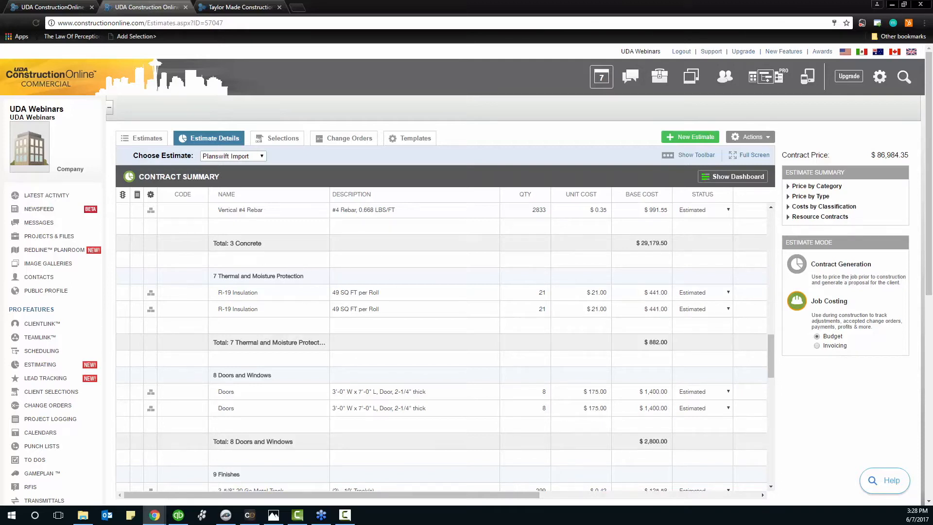
Expand Lobby 101 in PlanSwift's Default grid to list its priced parts totaling $43,490.19
{"action": "left_click_drag", "start_coordinate": [932, 48], "coordinate": [429, 83]}
{"action": "left_click_drag", "start_coordinate": [526, 406], "coordinate": [394, 397]}
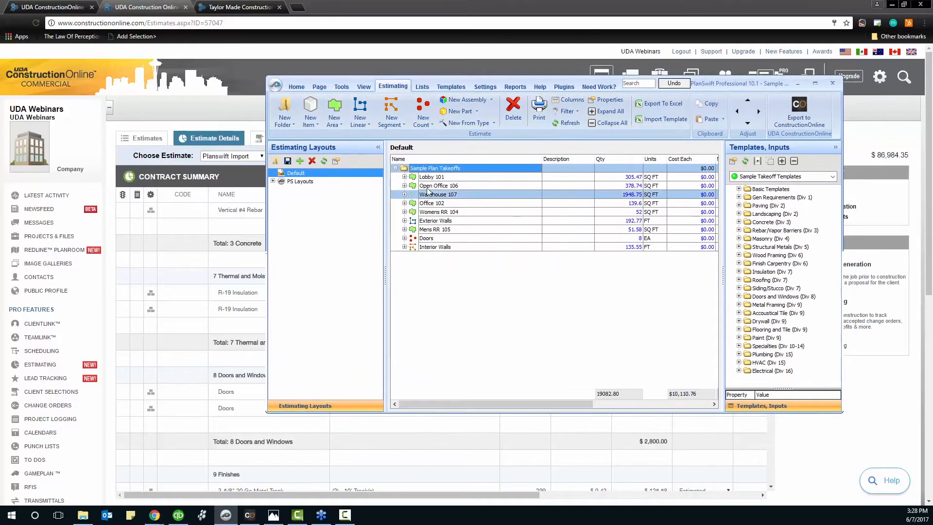
{"action": "left_click", "coordinate": [405, 177]}
{"action": "left_click_drag", "start_coordinate": [467, 403], "coordinate": [594, 397]}
Maximize PlanSwift and expand Open Office 106, Warehouse 107, Office 102, Womens RR 104, Exterior Walls and Mens RR 105
{"action": "left_click", "coordinate": [812, 86]}
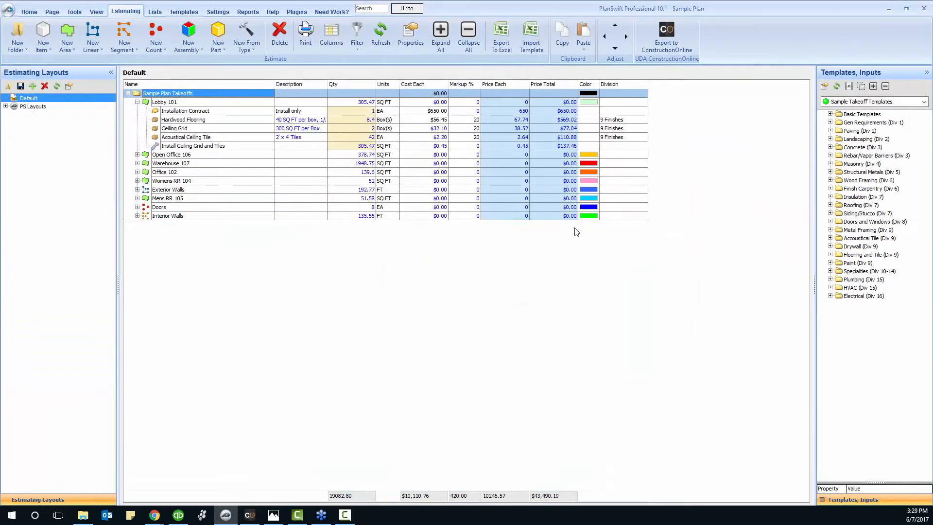
{"action": "left_click", "coordinate": [139, 155]}
{"action": "left_click", "coordinate": [138, 155]}
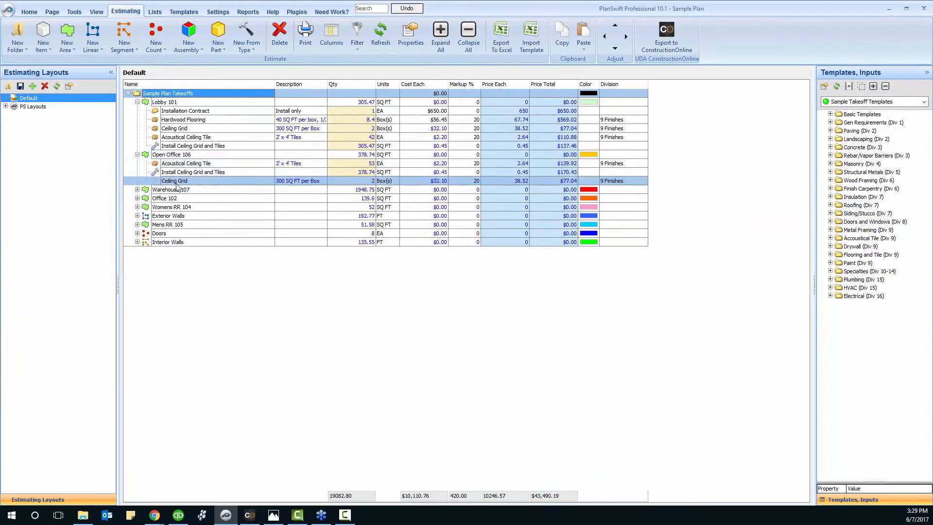
{"action": "left_click", "coordinate": [137, 190]}
{"action": "left_click", "coordinate": [137, 250]}
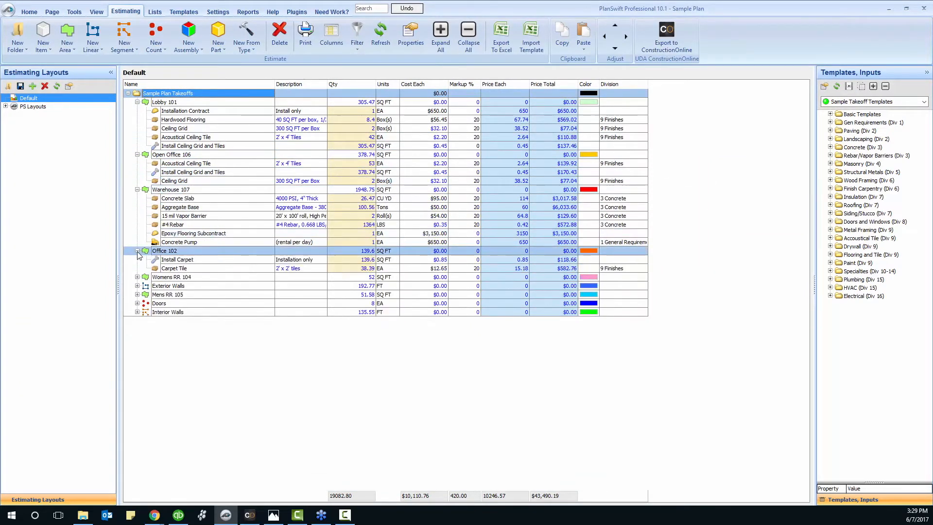
{"action": "left_click", "coordinate": [137, 277]}
{"action": "left_click", "coordinate": [137, 303]}
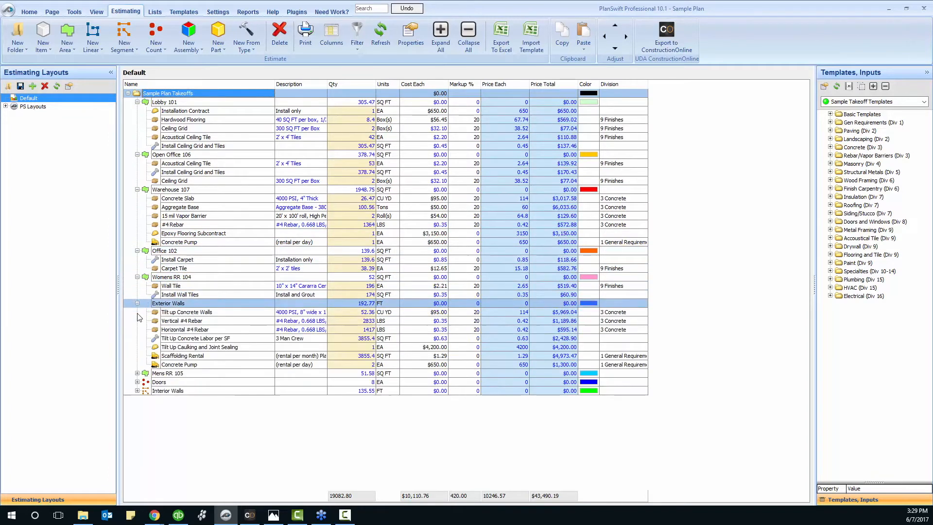
{"action": "left_click", "coordinate": [137, 373]}
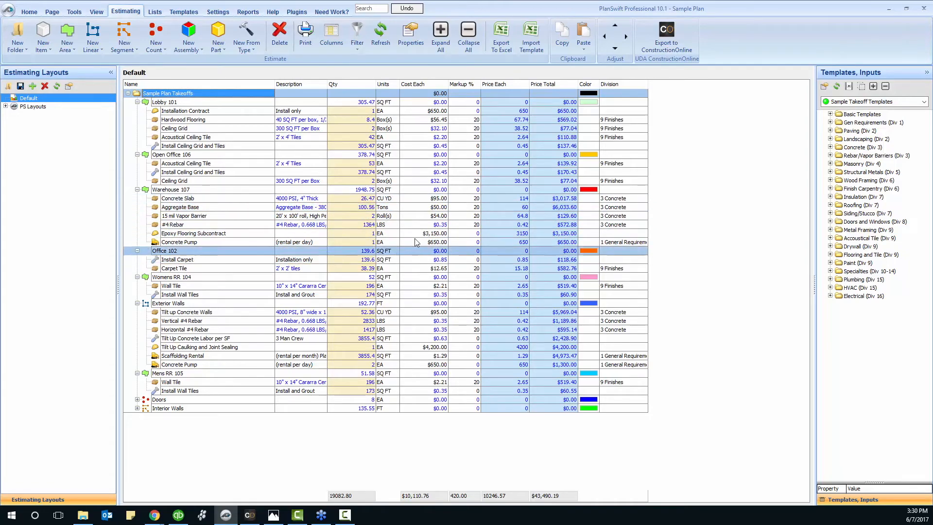
Minimize PlanSwift and scroll the Contract Summary back up to Uncategorized and 1 General Requirements
{"action": "left_click", "coordinate": [891, 8]}
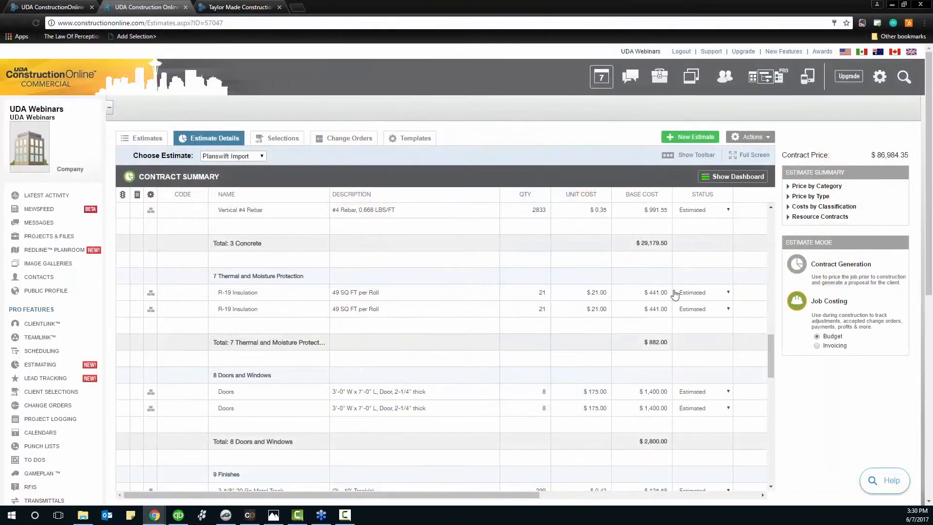
{"action": "scroll", "coordinate": [661, 272], "scroll_direction": "up", "scroll_amount": 4}
{"action": "scroll", "coordinate": [658, 261], "scroll_direction": "up", "scroll_amount": 6}
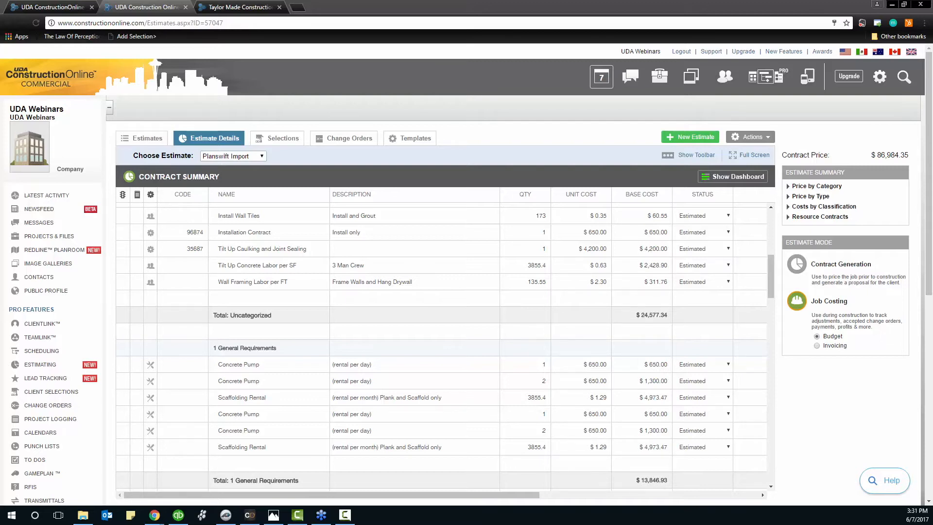
Generate the Estimate Proposal report with Price Detail: Categories and dollar markup hidden
{"action": "left_click", "coordinate": [752, 141]}
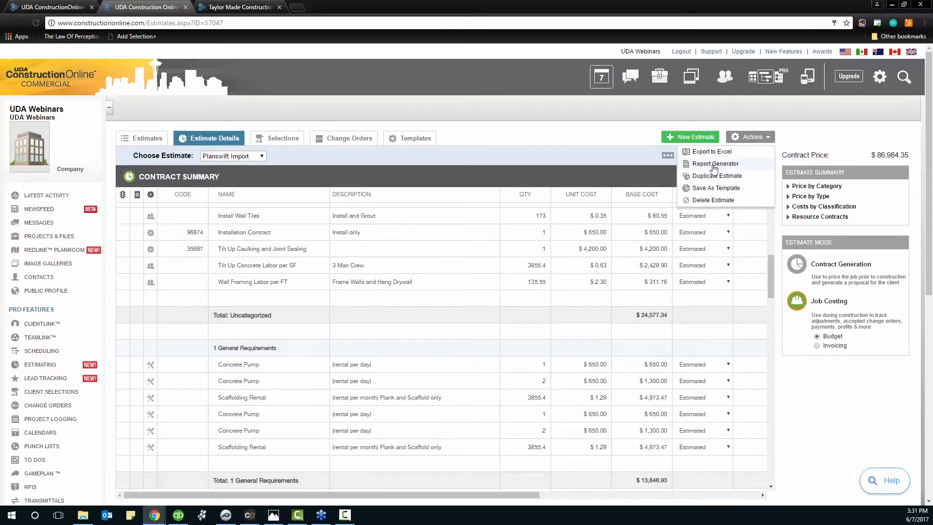
{"action": "left_click", "coordinate": [713, 165]}
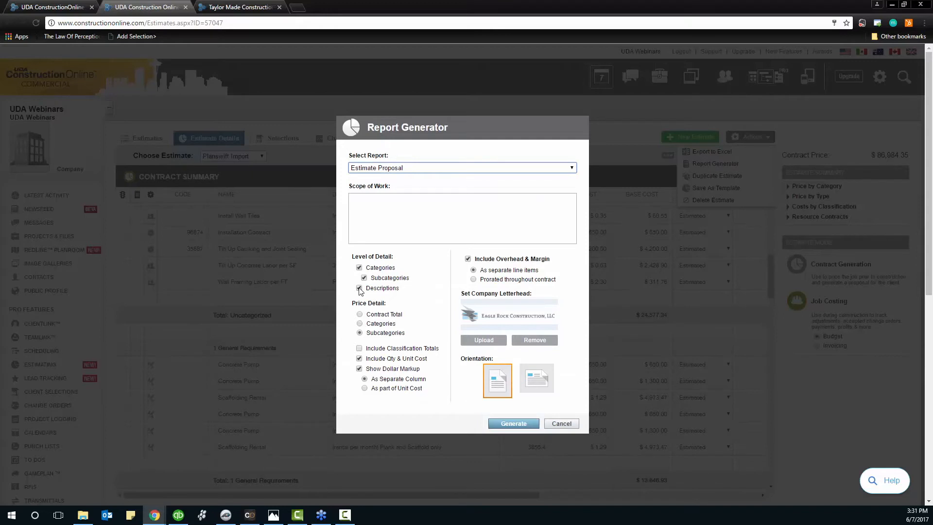
{"action": "left_click", "coordinate": [360, 324]}
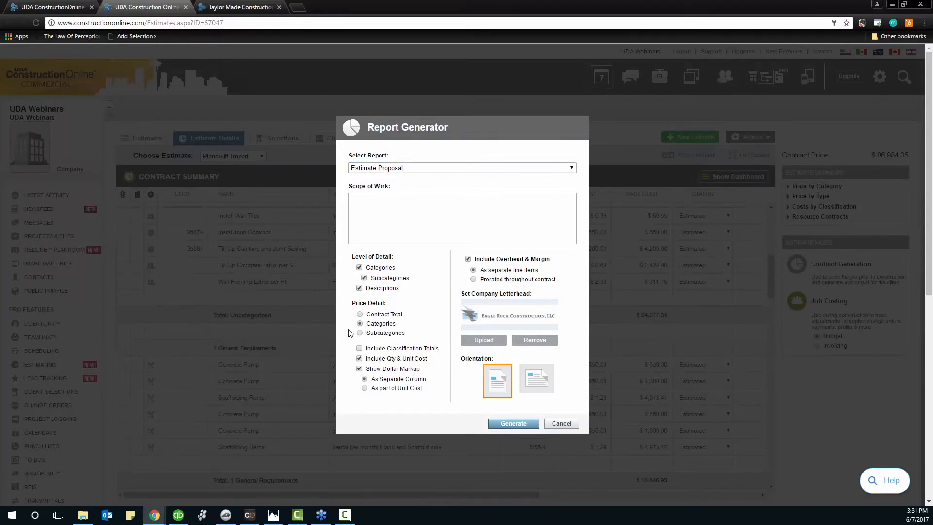
{"action": "left_click", "coordinate": [359, 369]}
{"action": "left_click", "coordinate": [512, 424]}
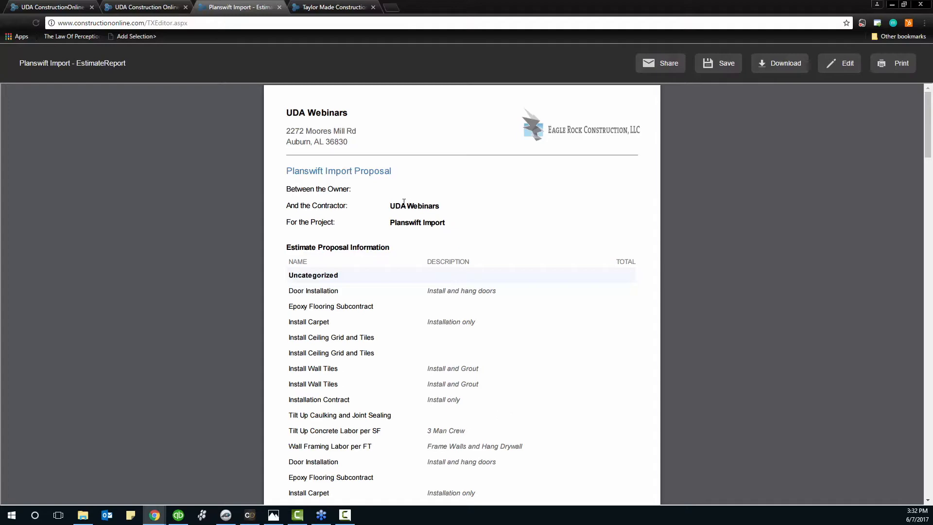
Scroll through the Planswift Import proposal preview and open it in the document editor
{"action": "scroll", "coordinate": [413, 315], "scroll_direction": "down", "scroll_amount": 8}
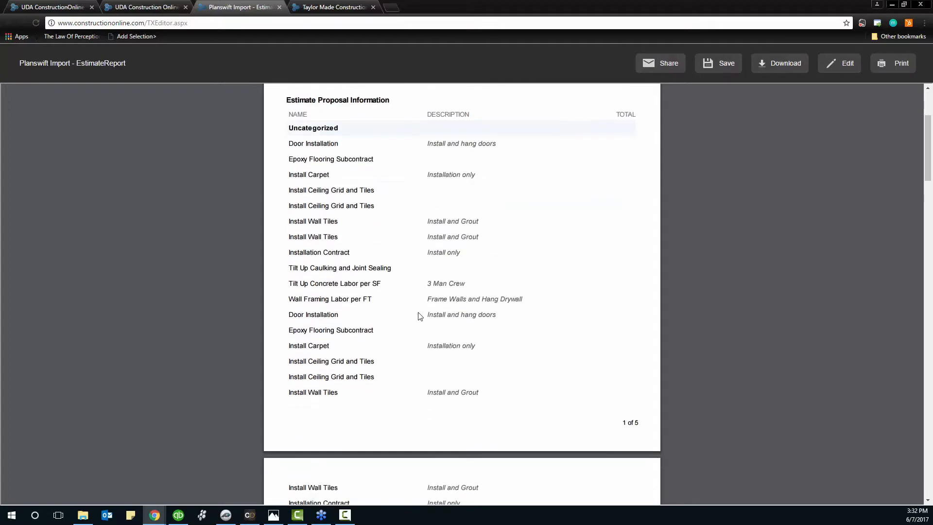
{"action": "scroll", "coordinate": [423, 311], "scroll_direction": "down", "scroll_amount": 2}
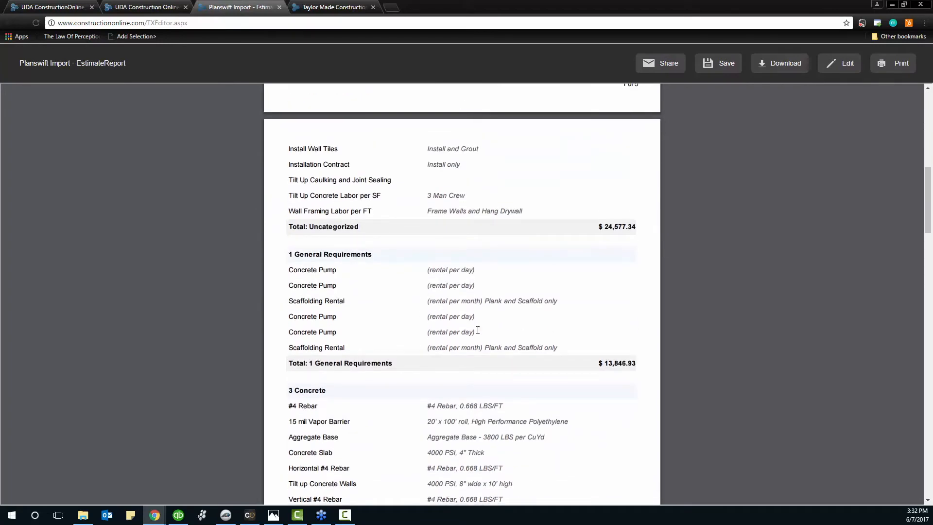
{"action": "scroll", "coordinate": [478, 329], "scroll_direction": "up", "scroll_amount": 10}
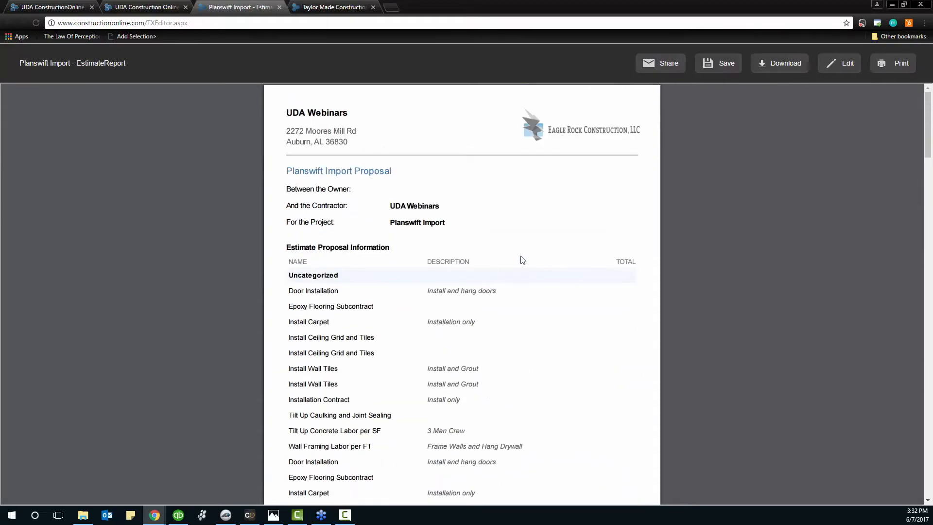
{"action": "left_click", "coordinate": [838, 70]}
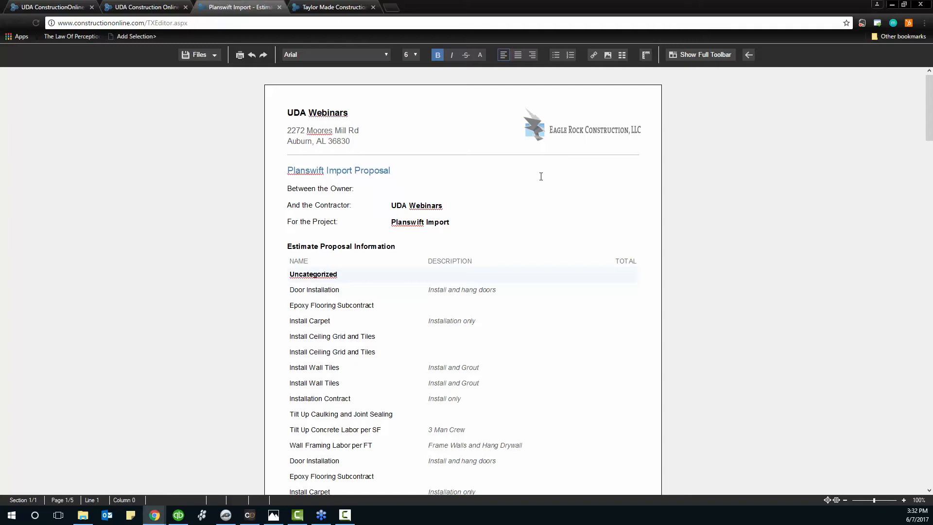
Make the Planswift Import Proposal title bold Batang and show the editor's full toolbar
{"action": "left_click_drag", "start_coordinate": [391, 170], "coordinate": [287, 170]}
{"action": "left_click", "coordinate": [386, 54]}
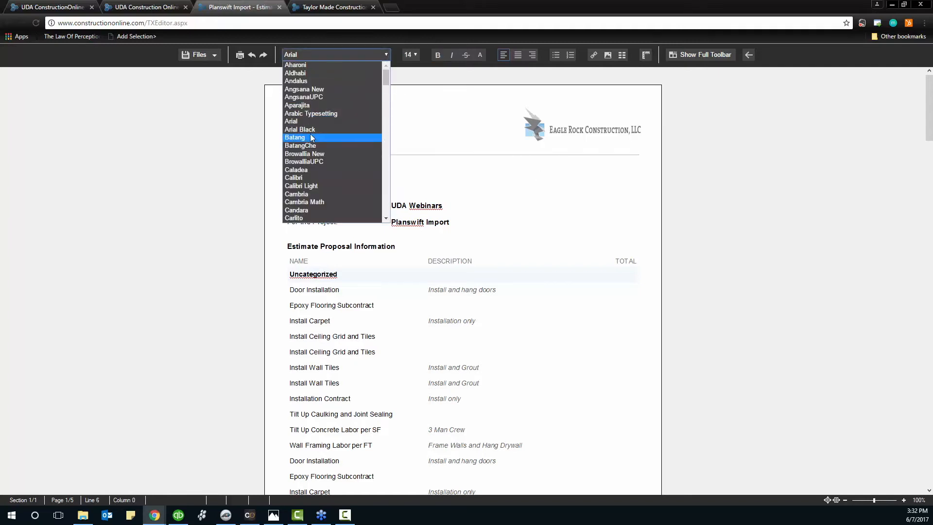
{"action": "left_click", "coordinate": [369, 138]}
{"action": "left_click", "coordinate": [347, 181]}
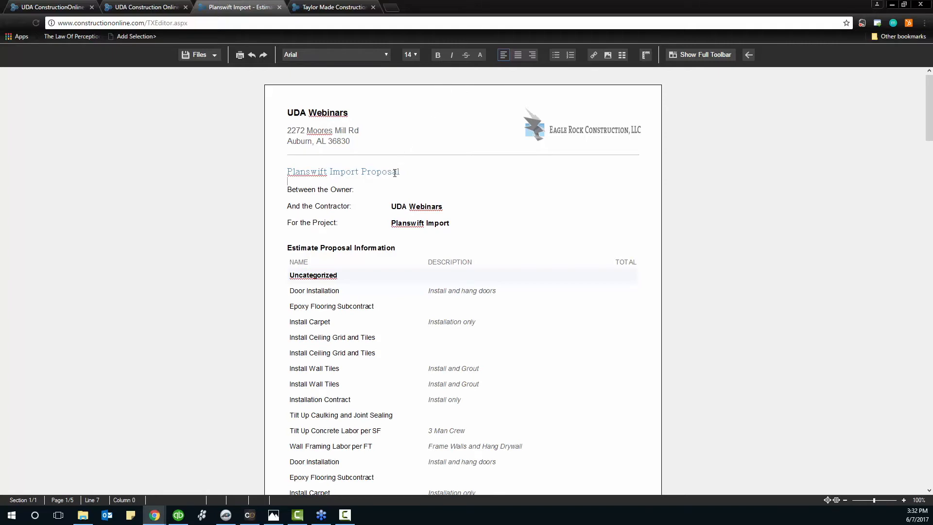
{"action": "left_click_drag", "start_coordinate": [397, 173], "coordinate": [286, 172]}
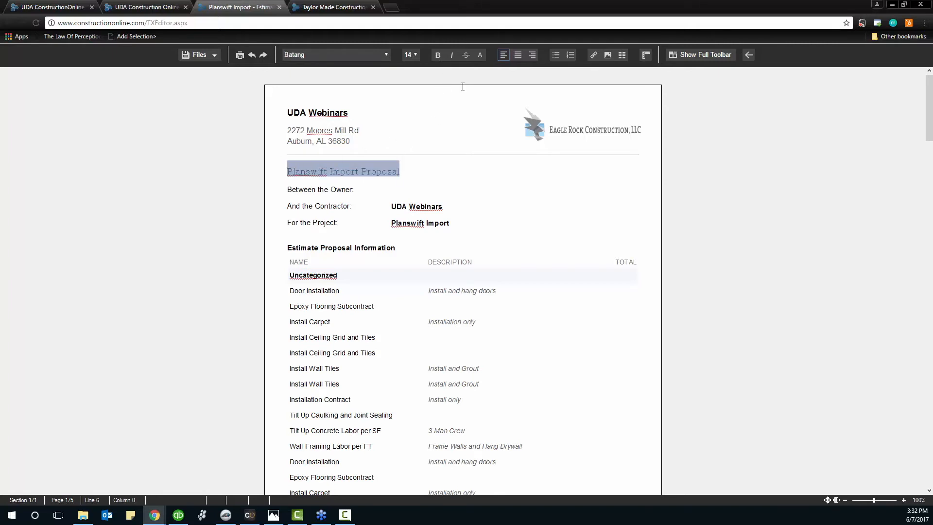
{"action": "left_click", "coordinate": [439, 57]}
{"action": "left_click", "coordinate": [411, 165]}
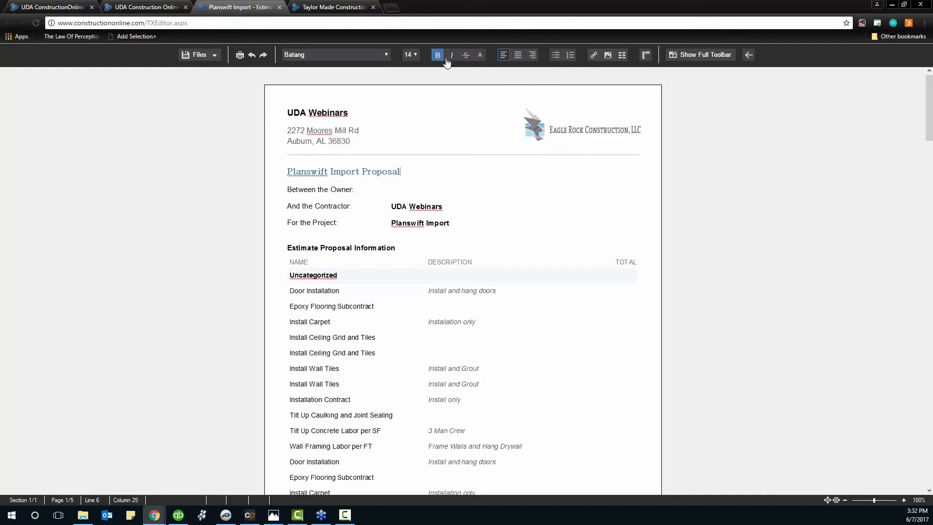
{"action": "left_click", "coordinate": [691, 56]}
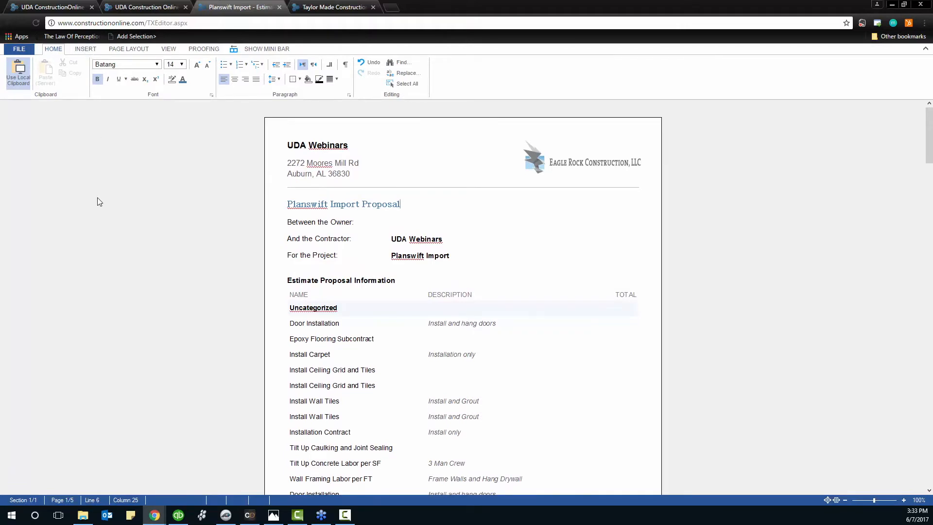
Widen the Eagle Rock Construction logo and append '- New Proposal' after Planswift Import
{"action": "left_click", "coordinate": [85, 49]}
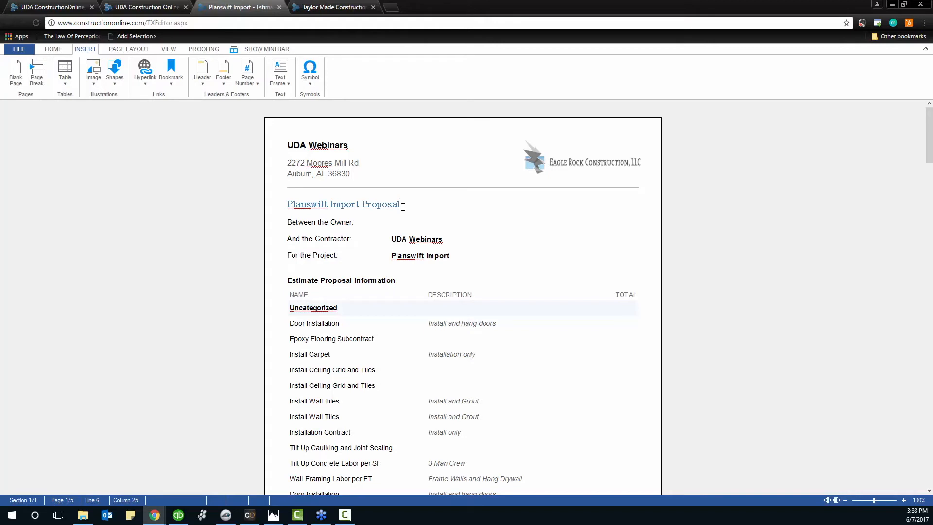
{"action": "left_click", "coordinate": [568, 155]}
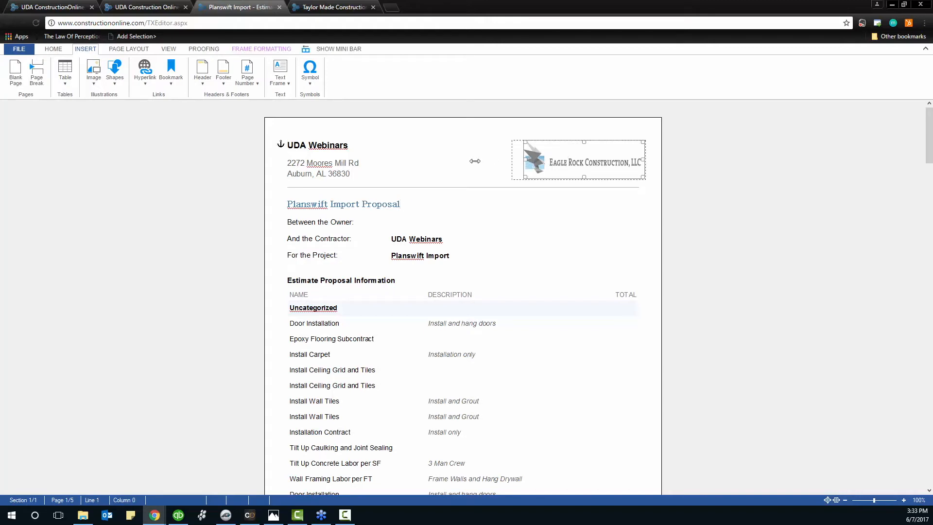
{"action": "left_click_drag", "start_coordinate": [475, 160], "coordinate": [464, 161]}
{"action": "left_click", "coordinate": [442, 201]}
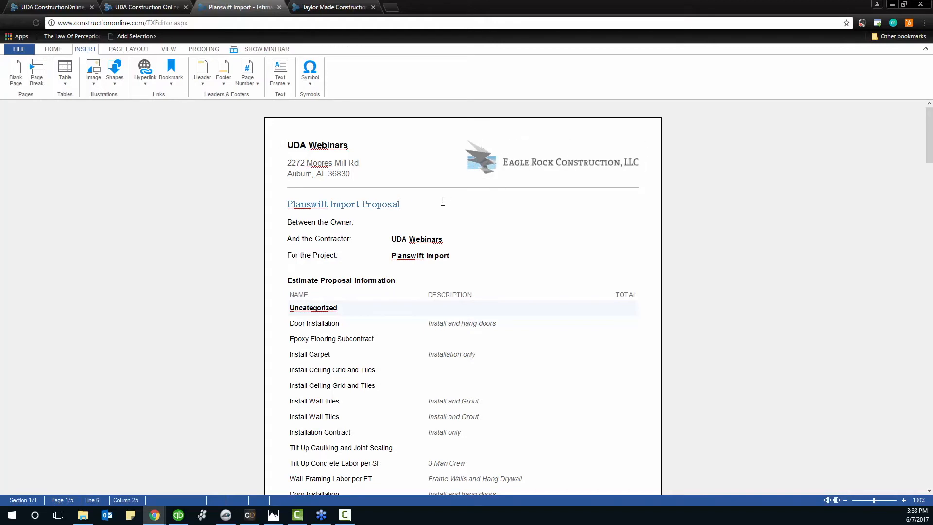
{"action": "left_click", "coordinate": [462, 256]}
{"action": "type", "text": "- "}
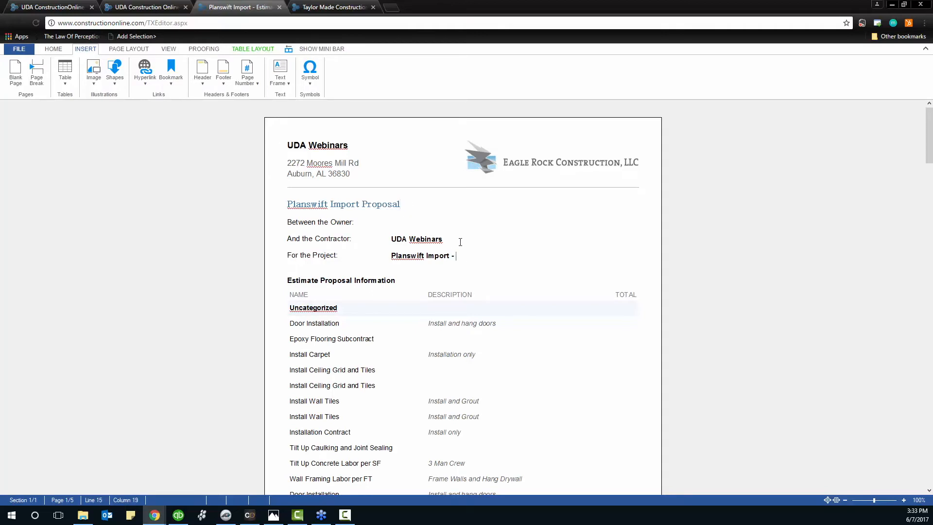
{"action": "type", "text": "New Proposal"}
Turn on table gridlines and widen the DESCRIPTION column by narrowing the NAME column
{"action": "scroll", "coordinate": [355, 353], "scroll_direction": "down", "scroll_amount": 2}
{"action": "left_click", "coordinate": [309, 217]}
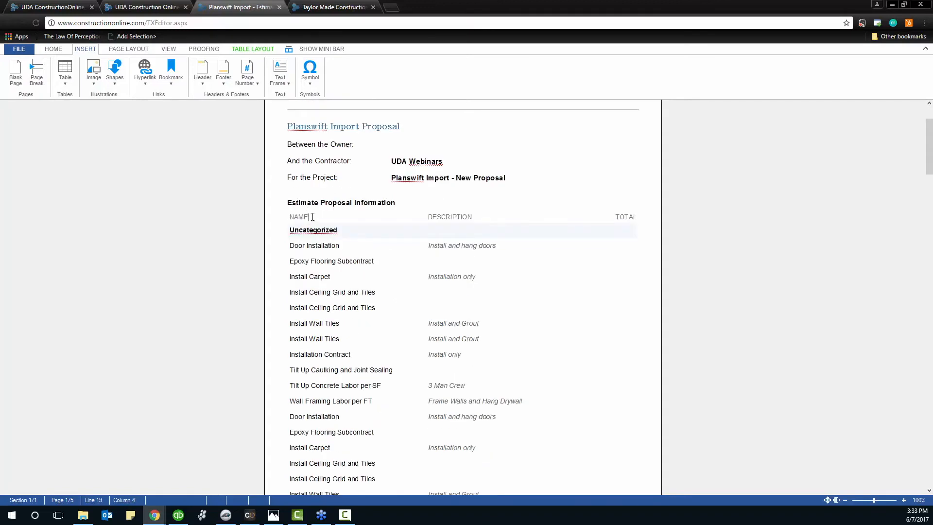
{"action": "left_click", "coordinate": [258, 50]}
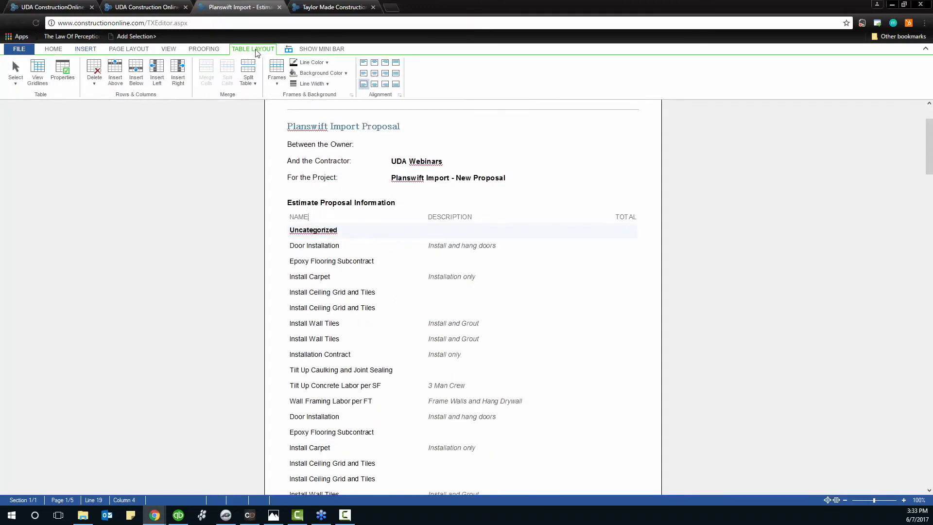
{"action": "left_click", "coordinate": [38, 73]}
{"action": "left_click", "coordinate": [489, 203]}
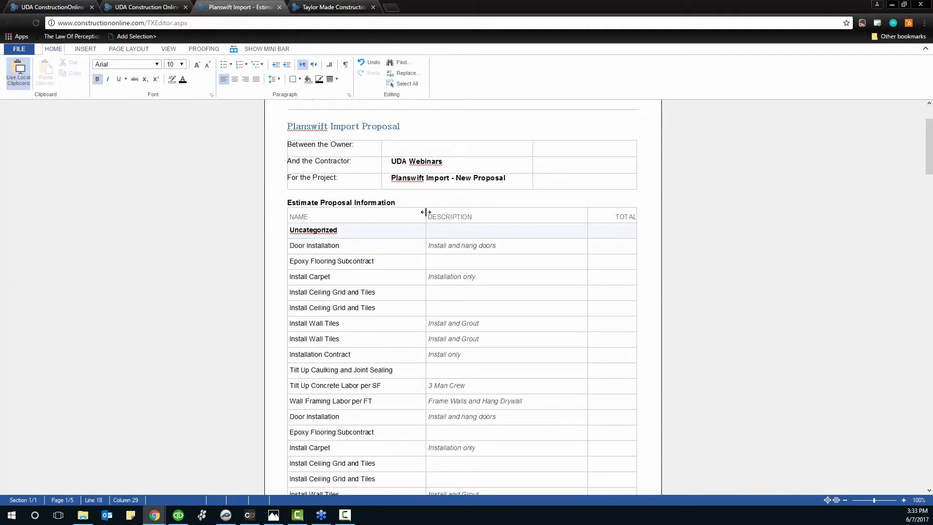
{"action": "mouse_move", "coordinate": [426, 211]}
{"action": "left_mouse_down"}
{"action": "mouse_move", "coordinate": [414, 211]}
{"action": "mouse_move", "coordinate": [448, 210]}
{"action": "mouse_move", "coordinate": [416, 212]}
{"action": "left_mouse_up"}
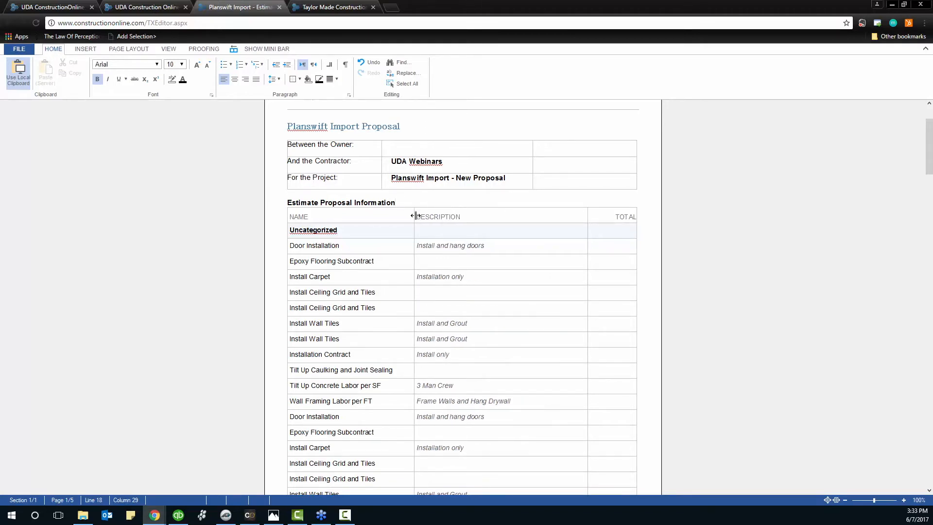
Set the NAME column's entries in Cambria and hide the table gridlines again
{"action": "left_click", "coordinate": [343, 205]}
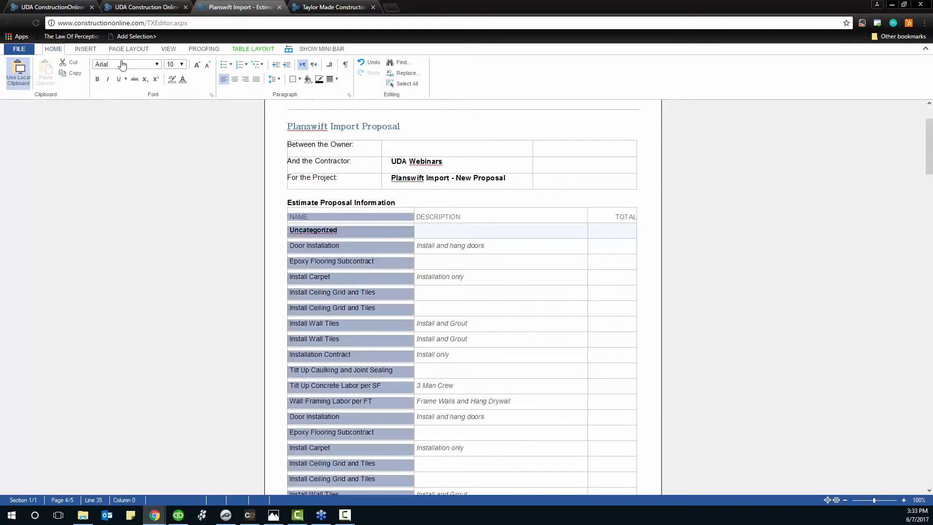
{"action": "left_click", "coordinate": [157, 65]}
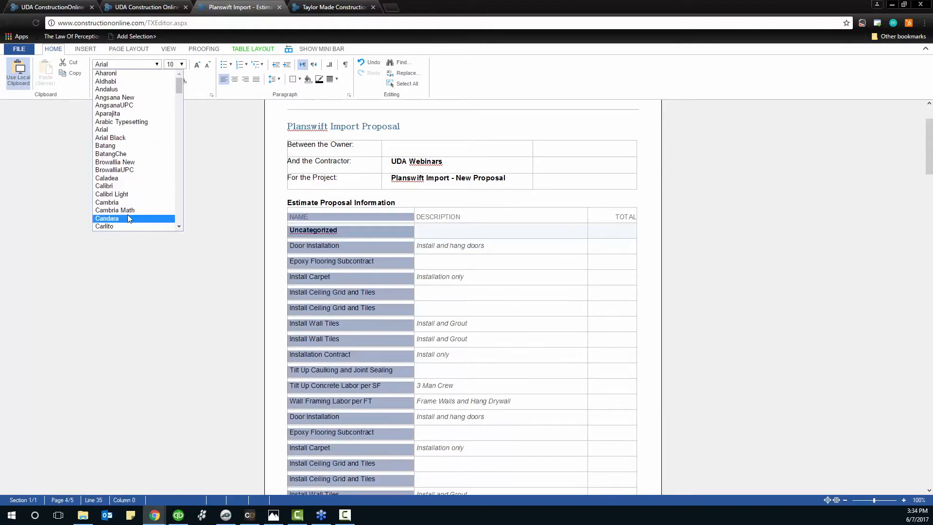
{"action": "left_click", "coordinate": [122, 202]}
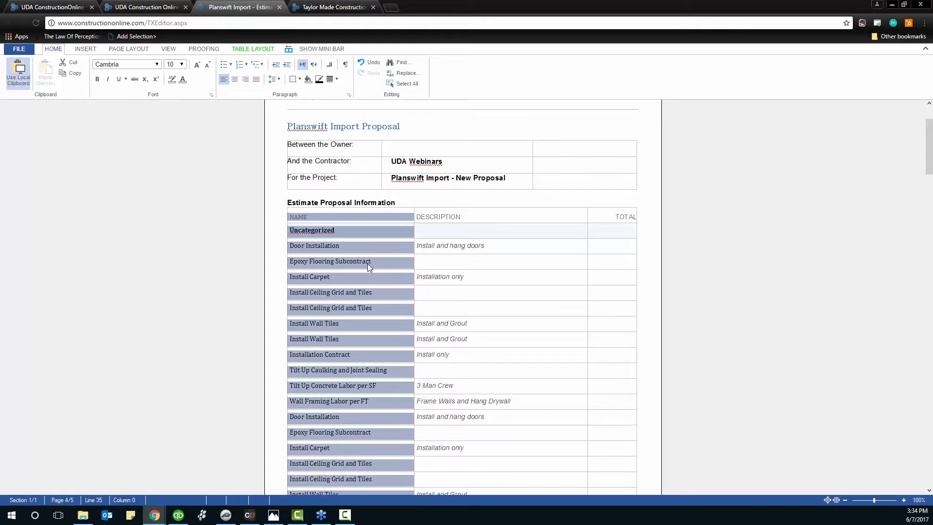
{"action": "left_click", "coordinate": [602, 249]}
{"action": "scroll", "coordinate": [602, 262], "scroll_direction": "down", "scroll_amount": 2}
{"action": "scroll", "coordinate": [604, 285], "scroll_direction": "up", "scroll_amount": 2}
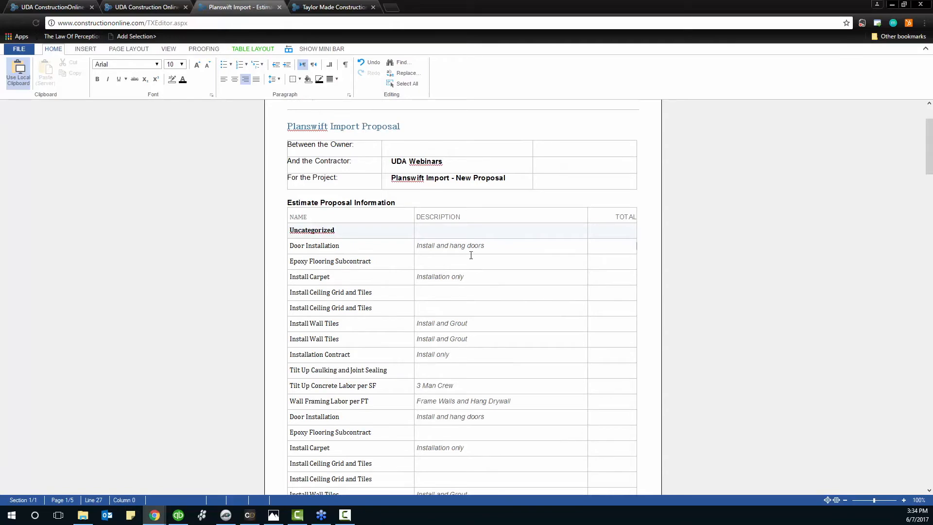
{"action": "scroll", "coordinate": [471, 255], "scroll_direction": "down", "scroll_amount": 6}
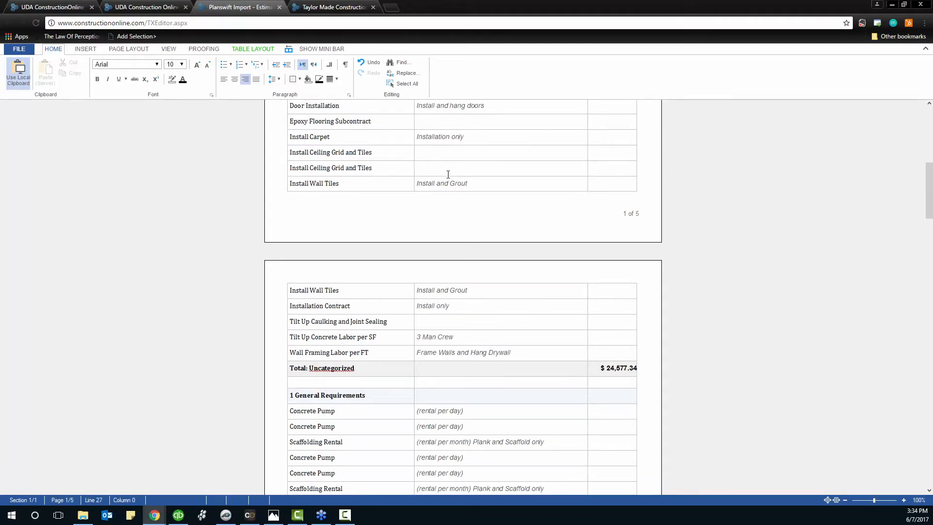
{"action": "left_click", "coordinate": [236, 51]}
{"action": "left_click", "coordinate": [37, 72]}
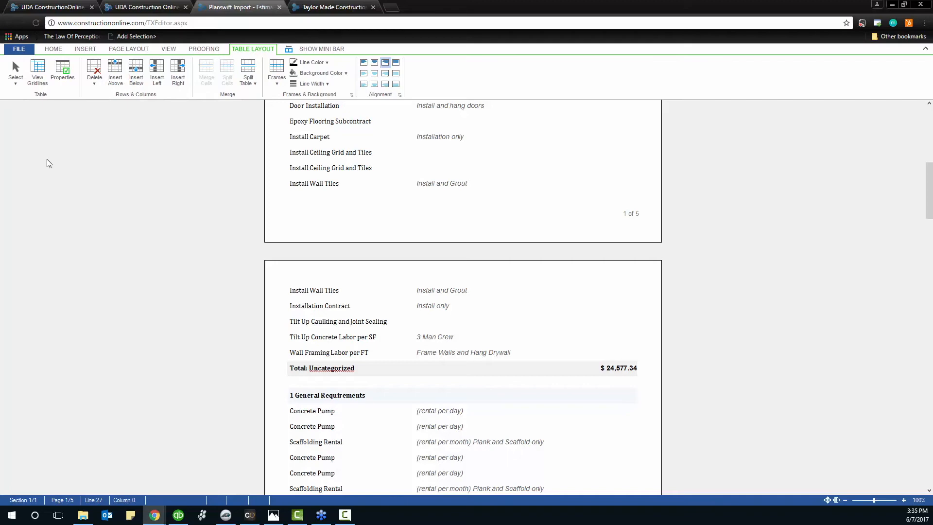
Select the Install Wall Tiles rows, turn on View Gridlines, and drag the NAME/DESCRIPTION border right
{"action": "left_click", "coordinate": [212, 196]}
{"action": "scroll", "coordinate": [206, 191], "scroll_direction": "up", "scroll_amount": 3}
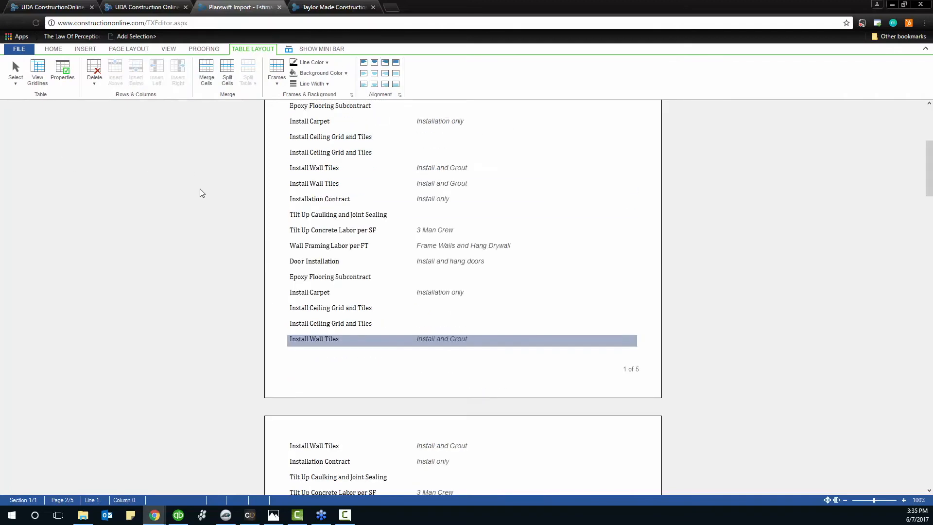
{"action": "left_click", "coordinate": [203, 189]}
{"action": "scroll", "coordinate": [203, 193], "scroll_direction": "up", "scroll_amount": 5}
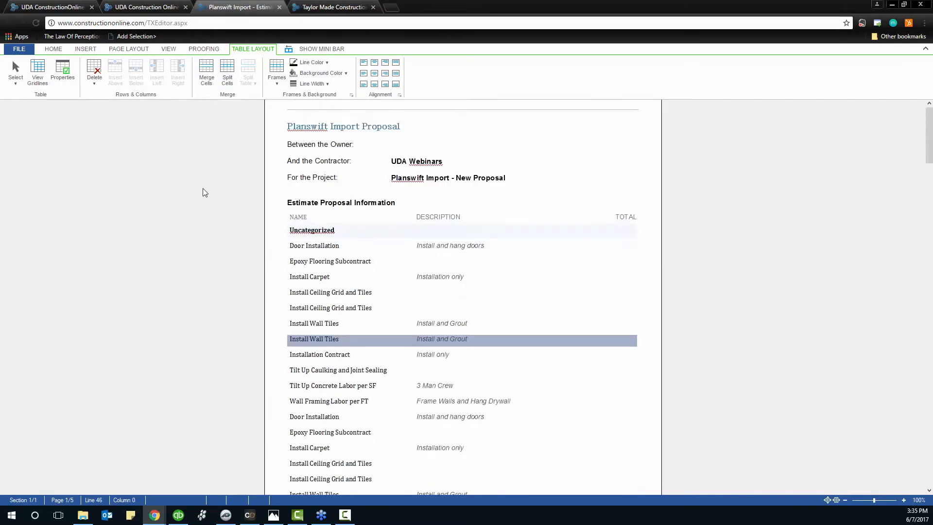
{"action": "left_click", "coordinate": [384, 334]}
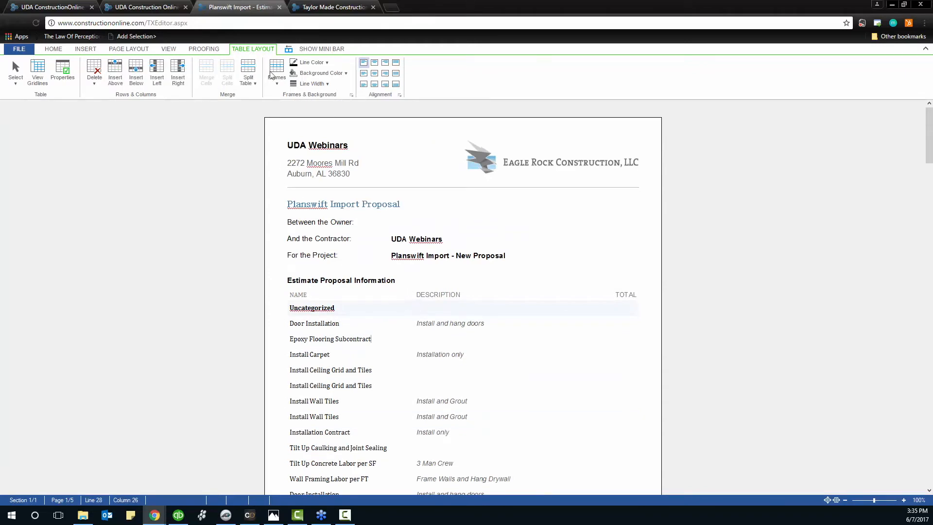
{"action": "left_click", "coordinate": [44, 82]}
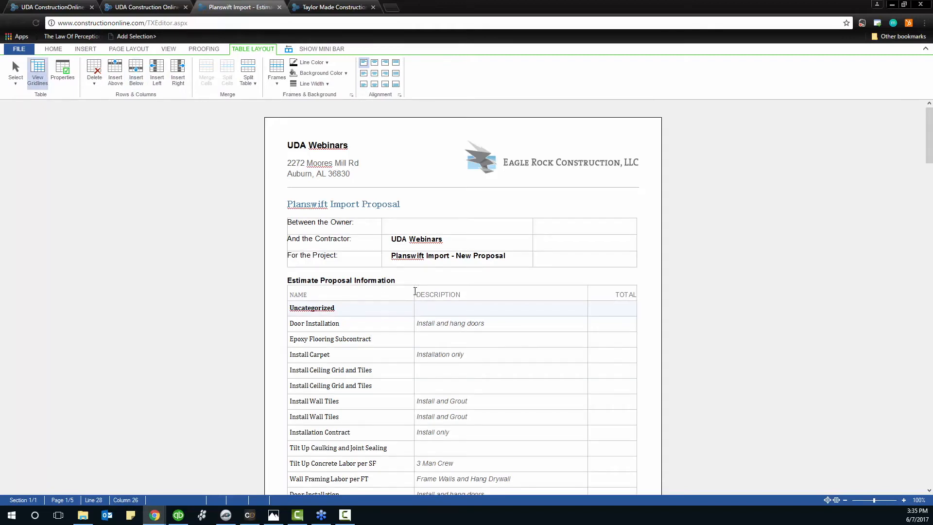
{"action": "left_click_drag", "start_coordinate": [426, 288], "coordinate": [430, 290]}
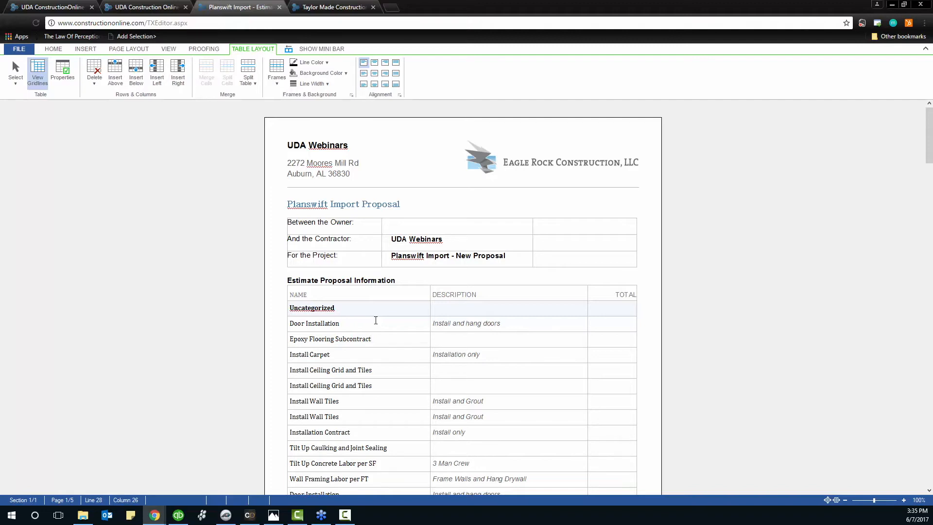
Place the caret in the last Install Wall Tiles row and bring up the Insert commands
{"action": "scroll", "coordinate": [607, 340], "scroll_direction": "down", "scroll_amount": 1}
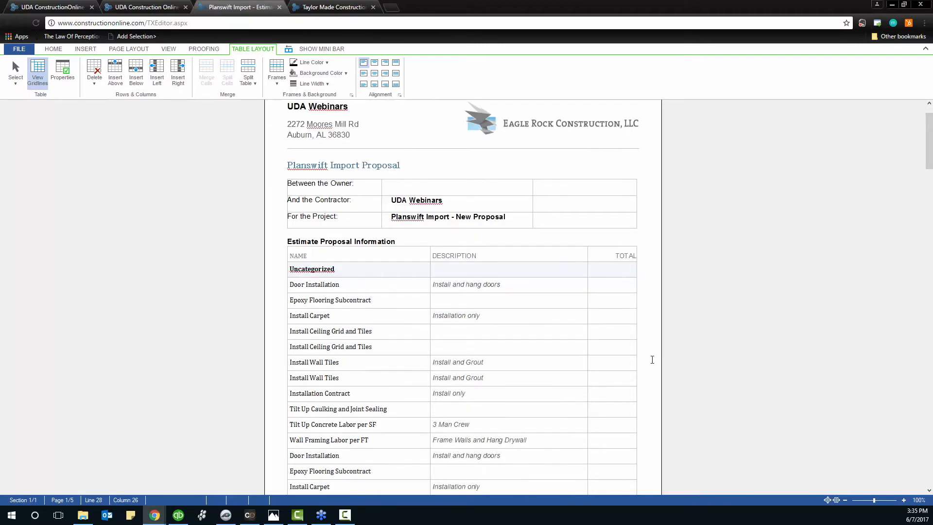
{"action": "left_click", "coordinate": [652, 360]}
{"action": "scroll", "coordinate": [652, 360], "scroll_direction": "down", "scroll_amount": 4}
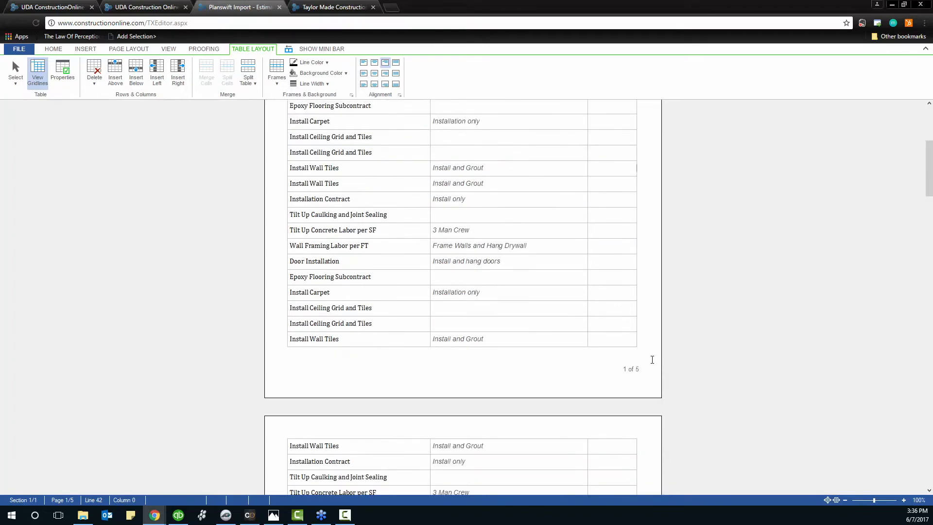
{"action": "scroll", "coordinate": [652, 360], "scroll_direction": "down", "scroll_amount": 2}
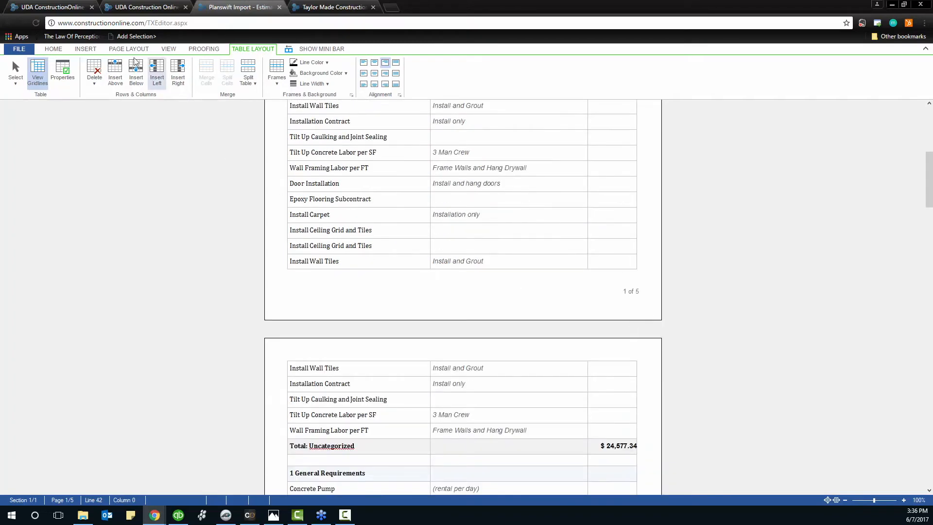
{"action": "left_click", "coordinate": [92, 50]}
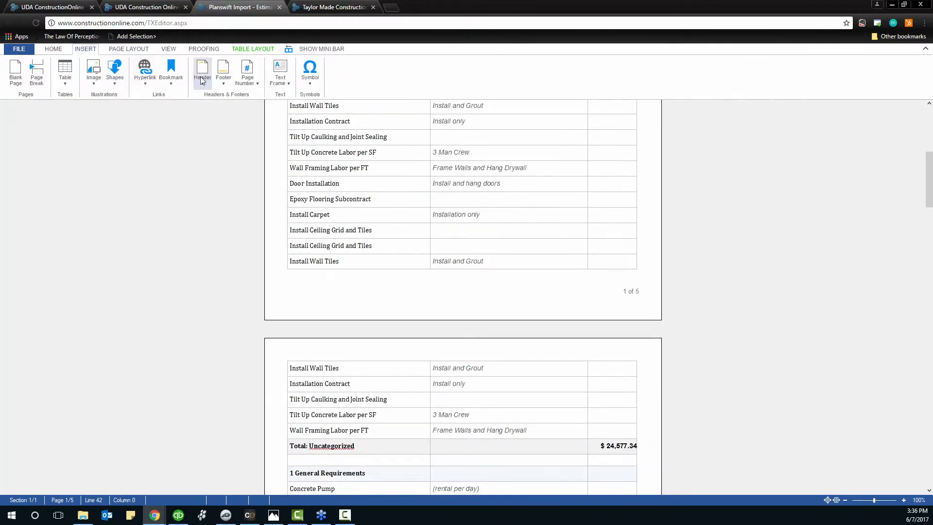
Enter 'Planswift Import' as the page footer text, replacing the mistyped 'Quote'
{"action": "double_click", "coordinate": [366, 313]}
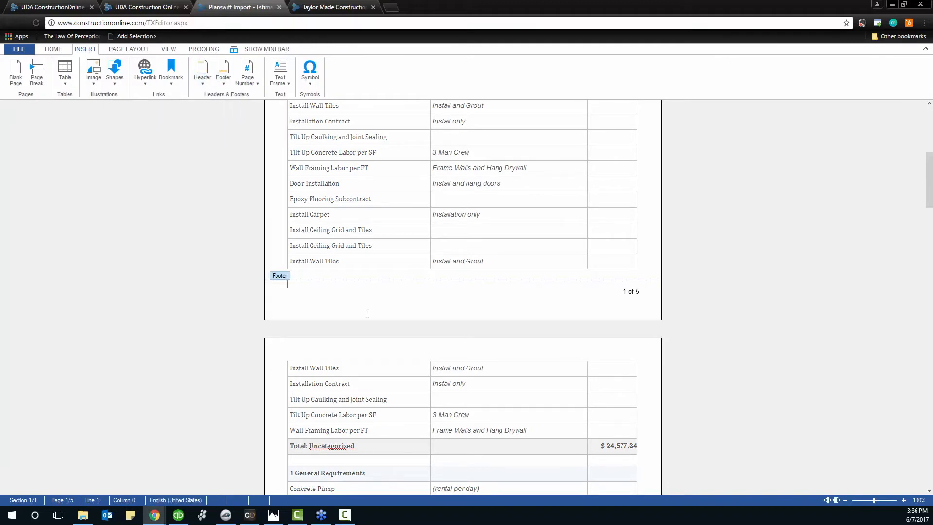
{"action": "type", "text": "Quote"}
{"action": "key", "text": "BackSpace"}
{"action": "key", "text": "BackSpace"}
{"action": "key", "text": "BackSpace"}
{"action": "key", "text": "BackSpace"}
{"action": "type", "text": "Planswift Import"}
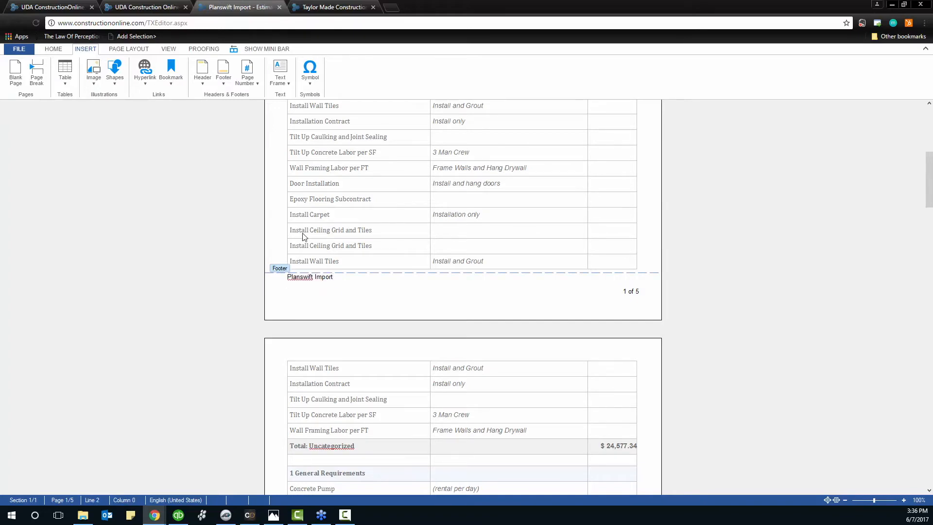
{"action": "left_click", "coordinate": [280, 257]}
Review the estimate table, briefly selecting the empty row below Total: 3 Concrete
{"action": "scroll", "coordinate": [324, 284], "scroll_direction": "down", "scroll_amount": 7}
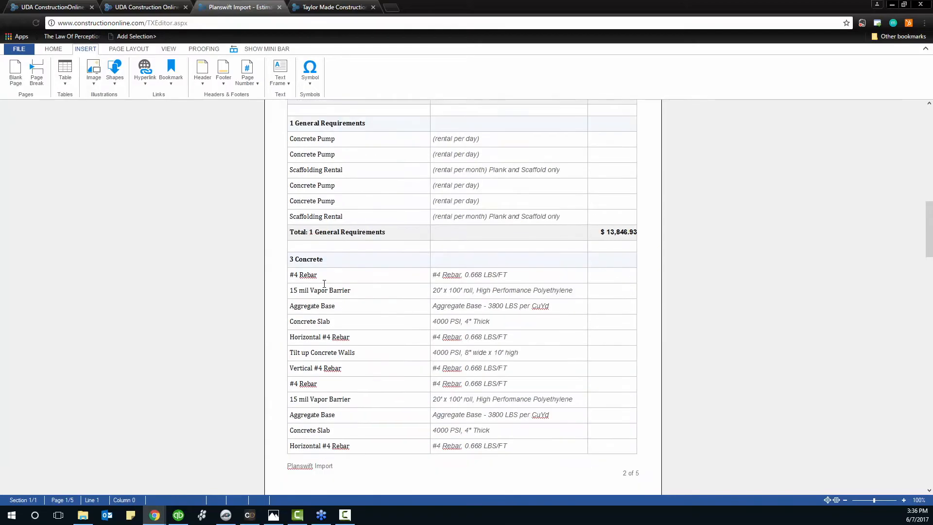
{"action": "scroll", "coordinate": [324, 283], "scroll_direction": "down", "scroll_amount": 6}
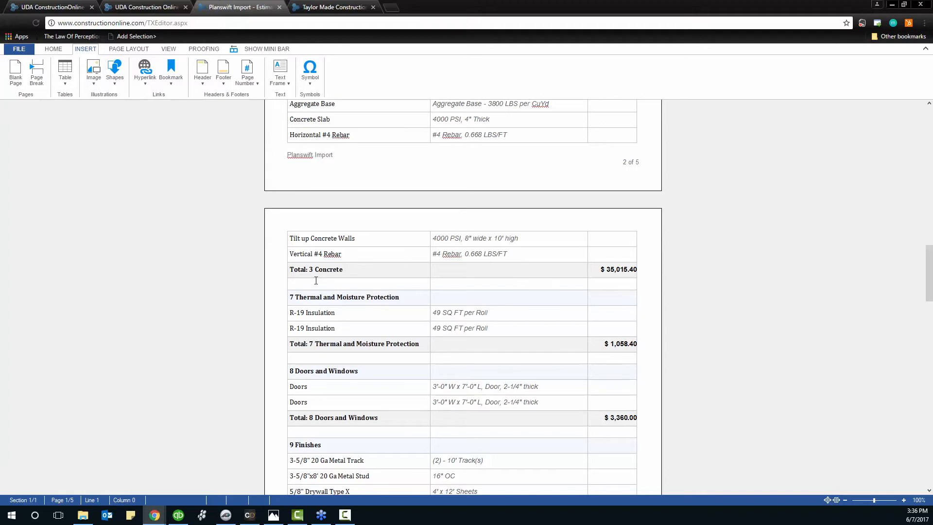
{"action": "left_click", "coordinate": [268, 285]}
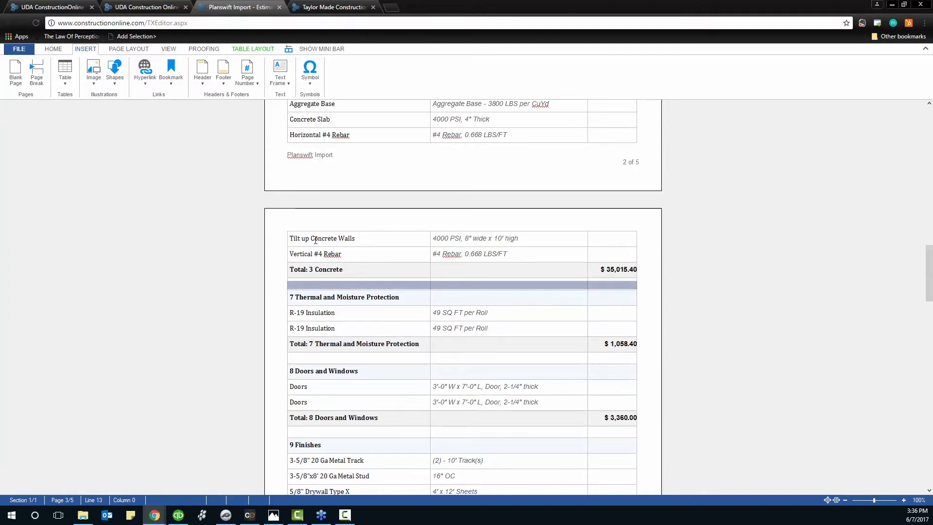
{"action": "left_click", "coordinate": [325, 219]}
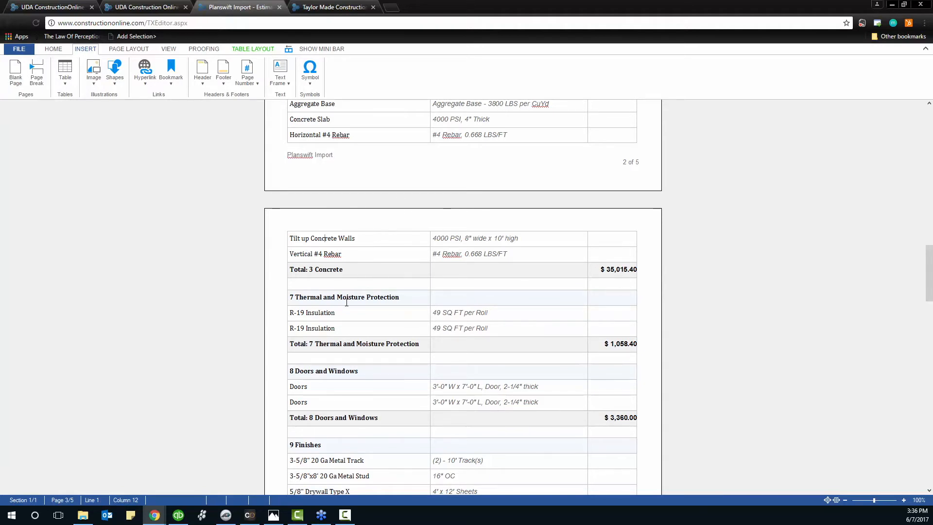
{"action": "scroll", "coordinate": [374, 234], "scroll_direction": "down", "scroll_amount": 2}
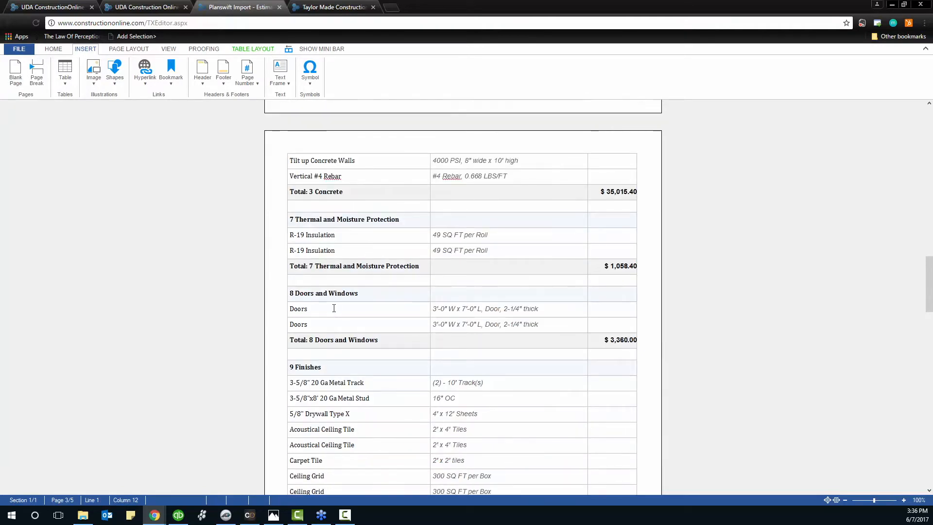
{"action": "scroll", "coordinate": [334, 308], "scroll_direction": "down", "scroll_amount": 2}
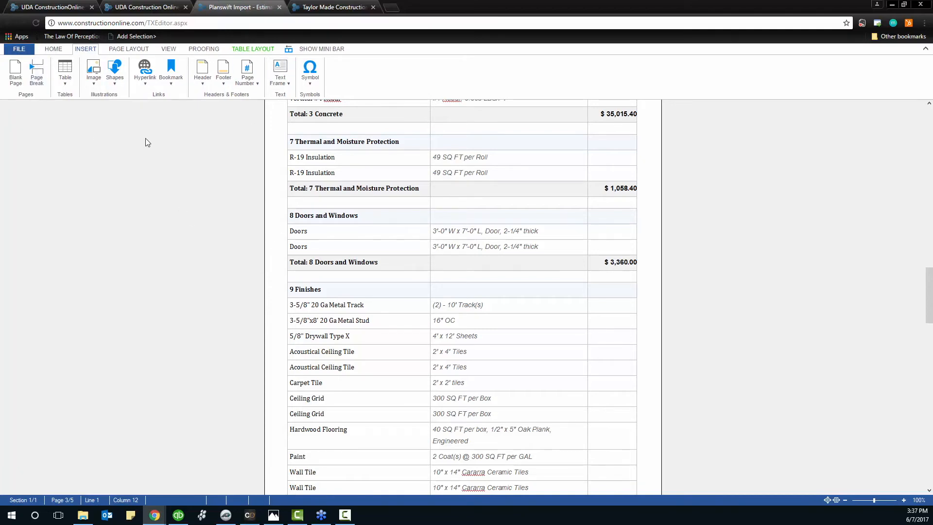
Collapse the toolbar to the mini bar and exit to the read-only proposal preview
{"action": "left_click", "coordinate": [301, 49]}
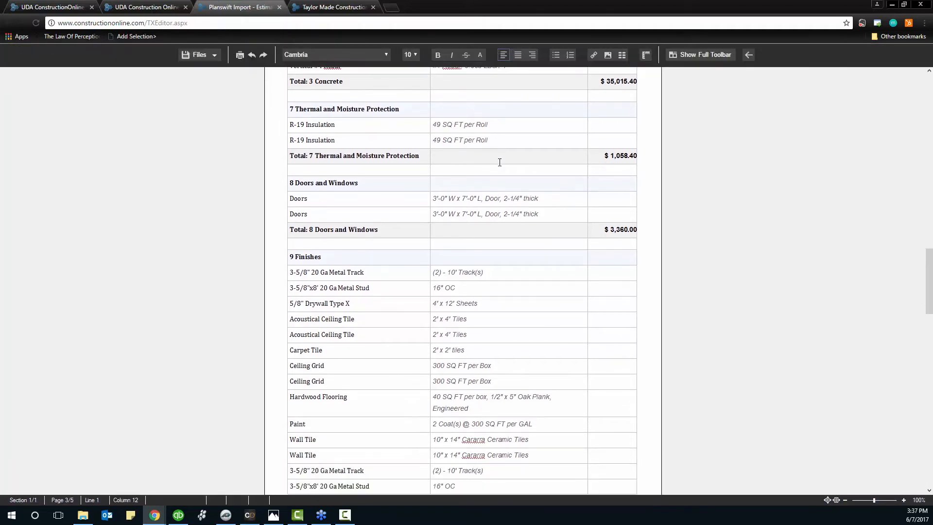
{"action": "left_click", "coordinate": [747, 54]}
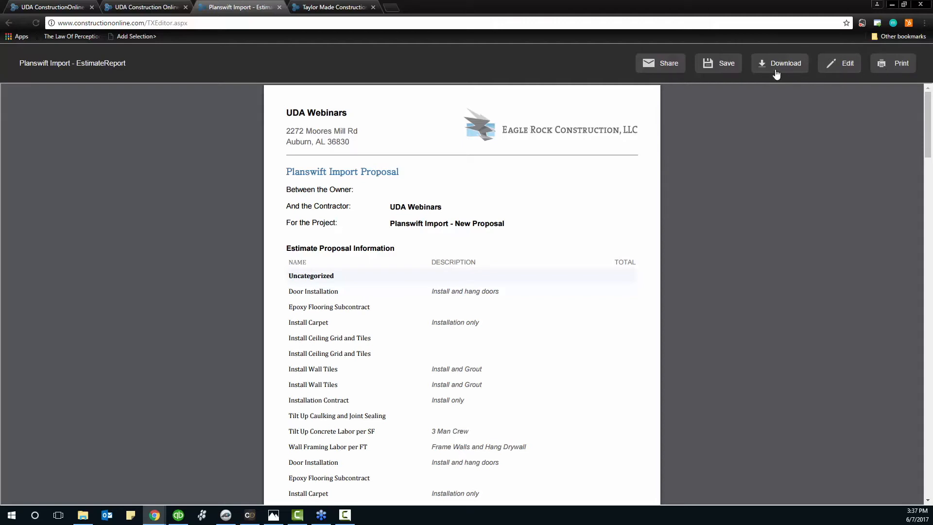
Save the document to the Planswift Import project as 'Planswift Import - Proposal'
{"action": "left_click", "coordinate": [725, 71]}
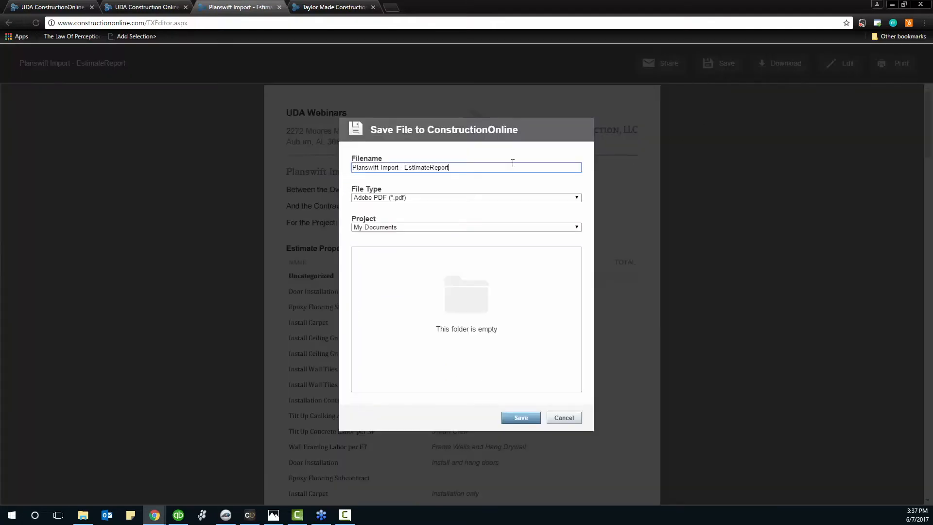
{"action": "left_click", "coordinate": [390, 228]}
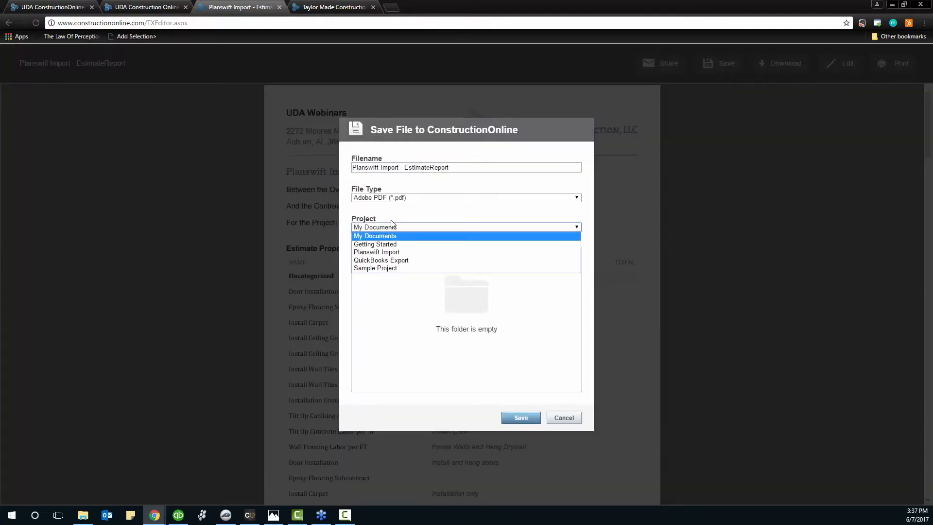
{"action": "left_click", "coordinate": [394, 252]}
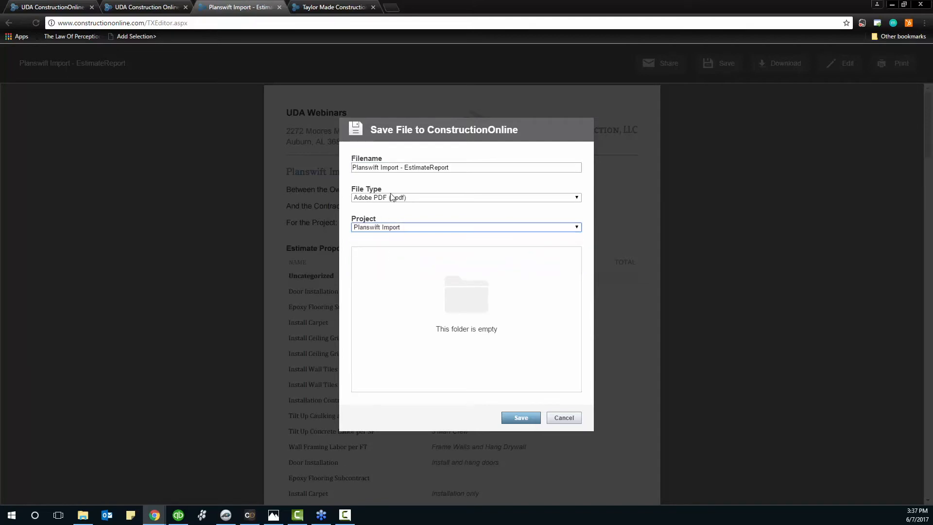
{"action": "left_click_drag", "start_coordinate": [464, 167], "coordinate": [405, 168]}
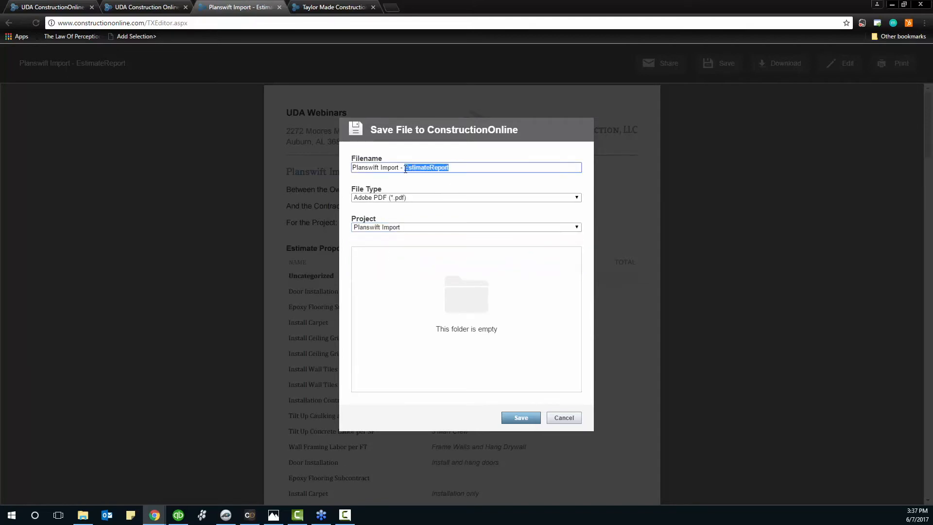
{"action": "type", "text": "Proposal"}
{"action": "left_click", "coordinate": [520, 418]}
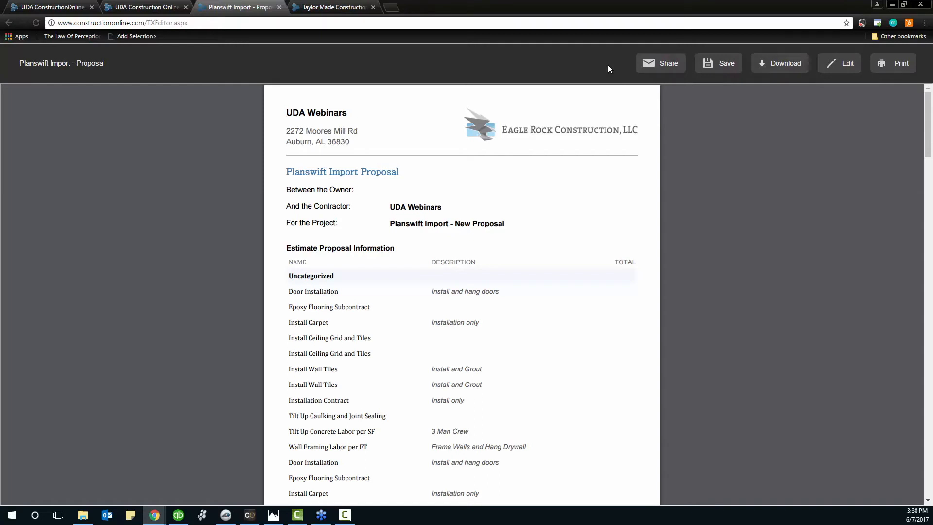
Reopen the proposal editor with its full toolbar, then switch to the Estimate Details tab
{"action": "left_click", "coordinate": [846, 65]}
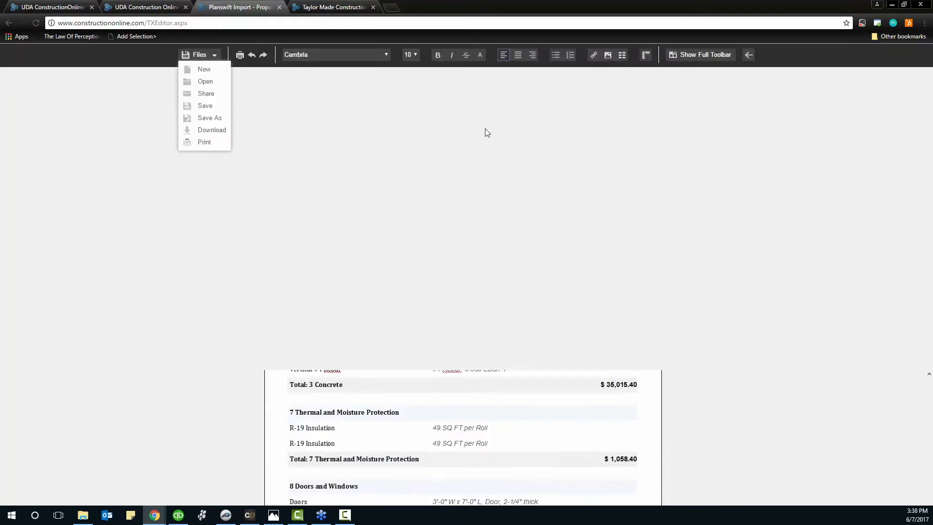
{"action": "left_click", "coordinate": [695, 56]}
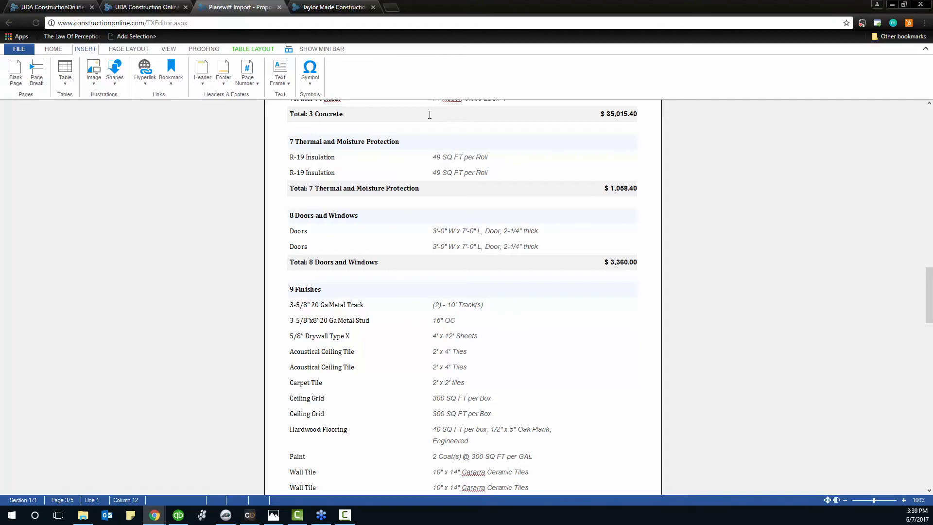
{"action": "left_click", "coordinate": [155, 7]}
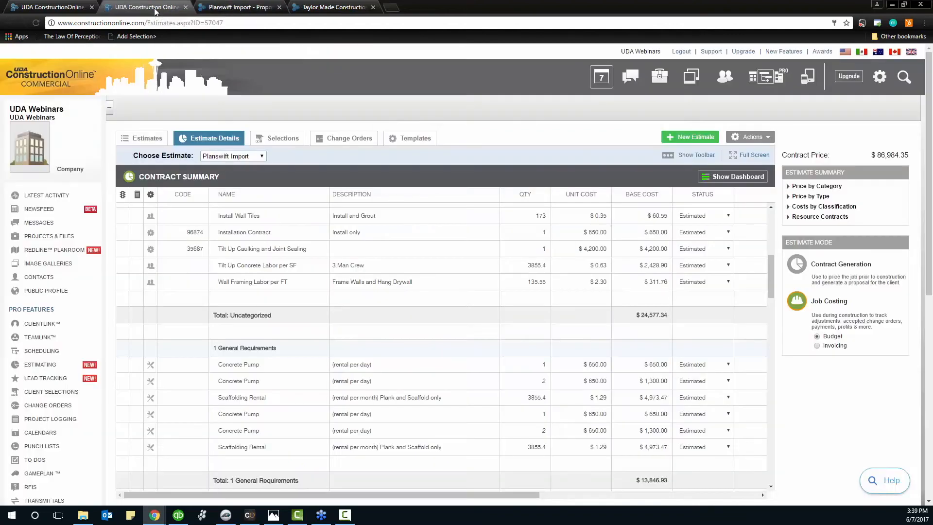
Open the projects area, scroll through the Info Blurbs Word document, then close Word
{"action": "left_click", "coordinate": [54, 240]}
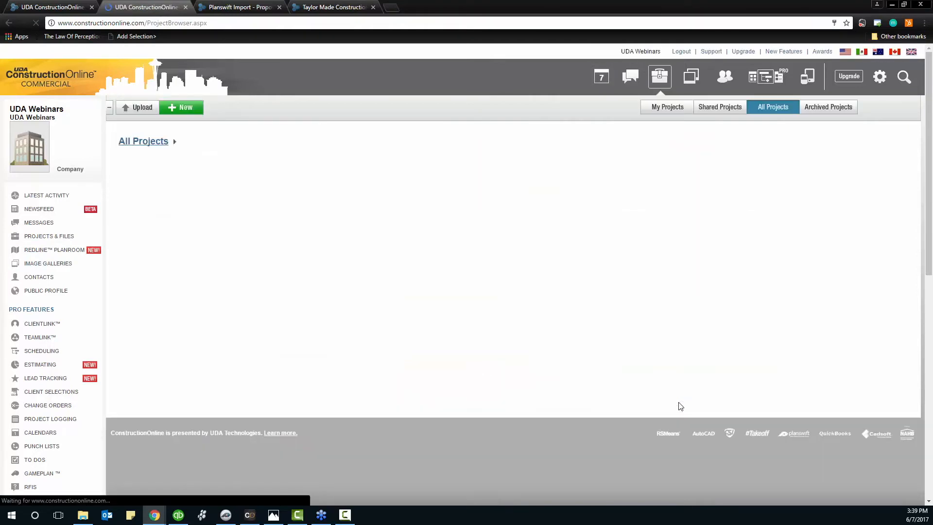
{"action": "left_click", "coordinate": [82, 514]}
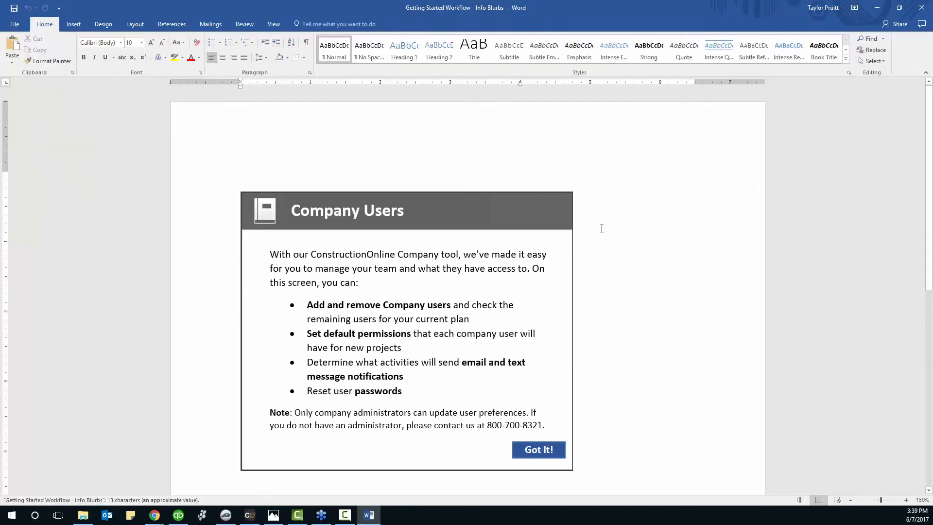
{"action": "scroll", "coordinate": [601, 229], "scroll_direction": "down", "scroll_amount": 8}
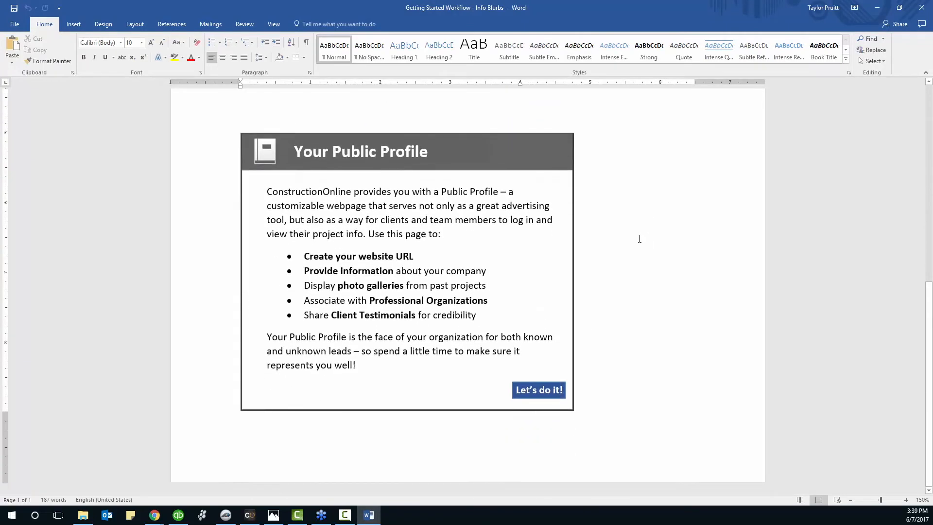
{"action": "scroll", "coordinate": [639, 238], "scroll_direction": "up", "scroll_amount": 8}
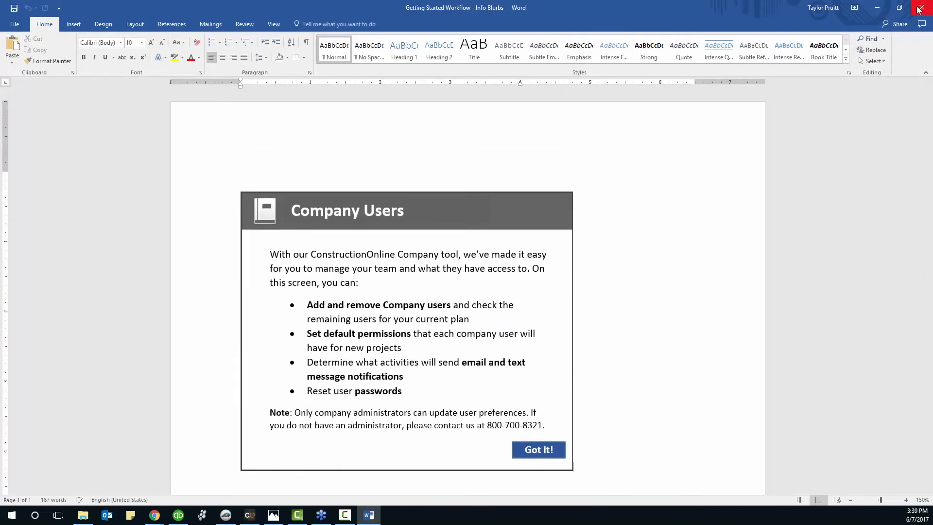
{"action": "left_click", "coordinate": [918, 9]}
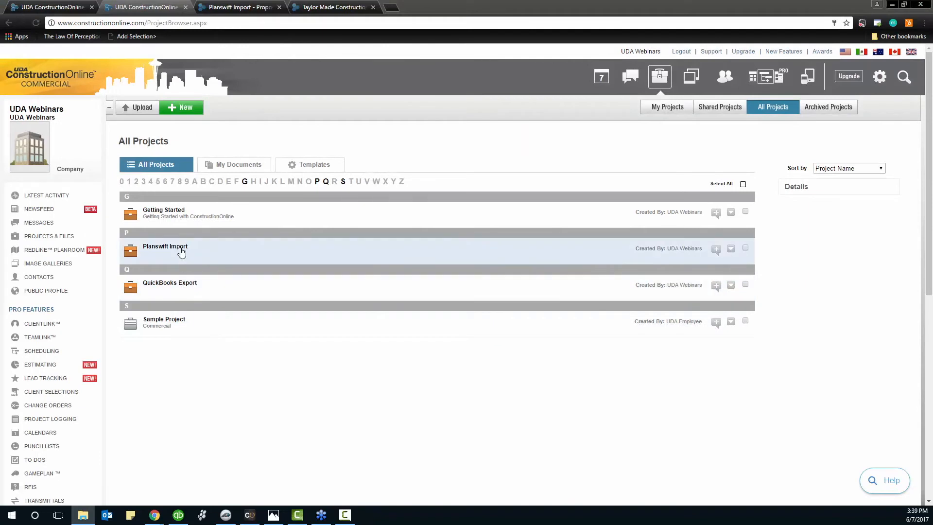
Upload Getting Started Workflow - Info Blurbs.docx into Planswift Import, then open that project's overview
{"action": "left_click", "coordinate": [146, 111]}
{"action": "left_click", "coordinate": [391, 185]}
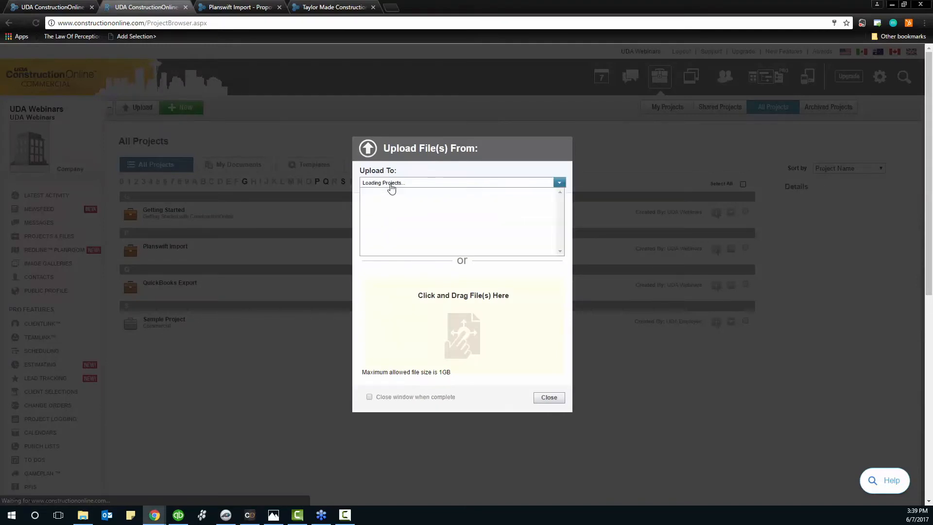
{"action": "left_click", "coordinate": [392, 184]}
{"action": "left_click", "coordinate": [387, 214]}
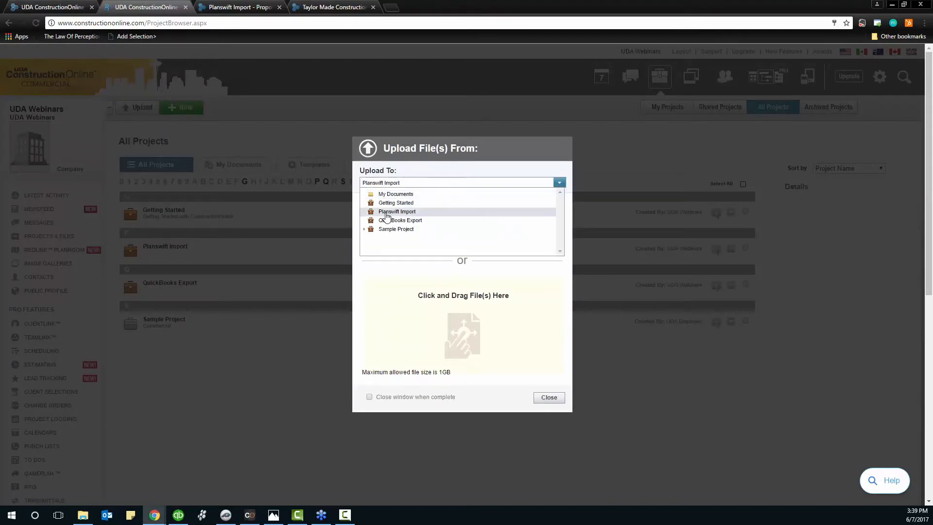
{"action": "left_click", "coordinate": [408, 267]}
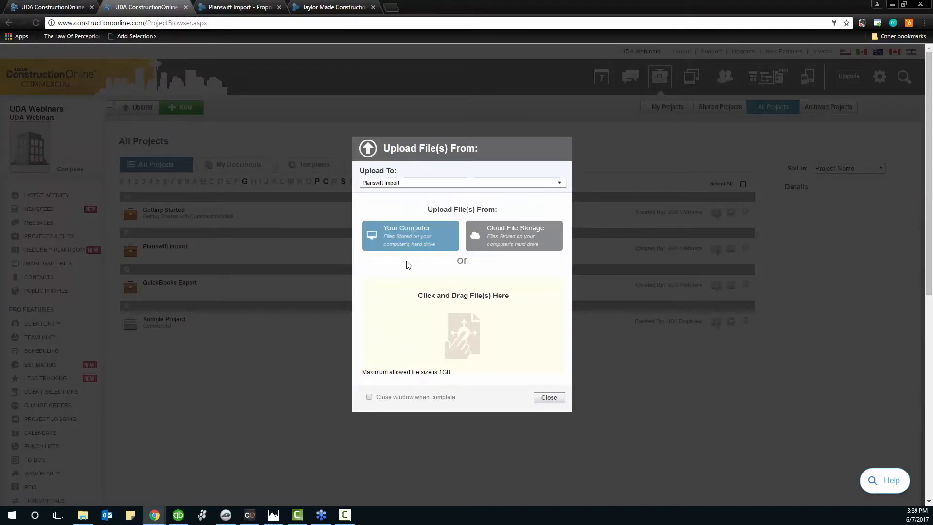
{"action": "left_click", "coordinate": [421, 235]}
{"action": "left_click_drag", "start_coordinate": [419, 338], "coordinate": [462, 360]}
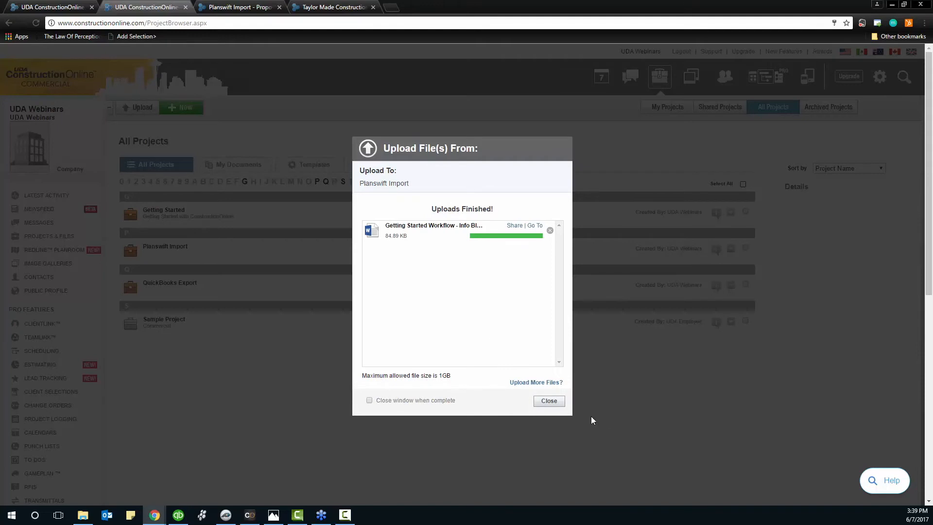
{"action": "left_click", "coordinate": [548, 401]}
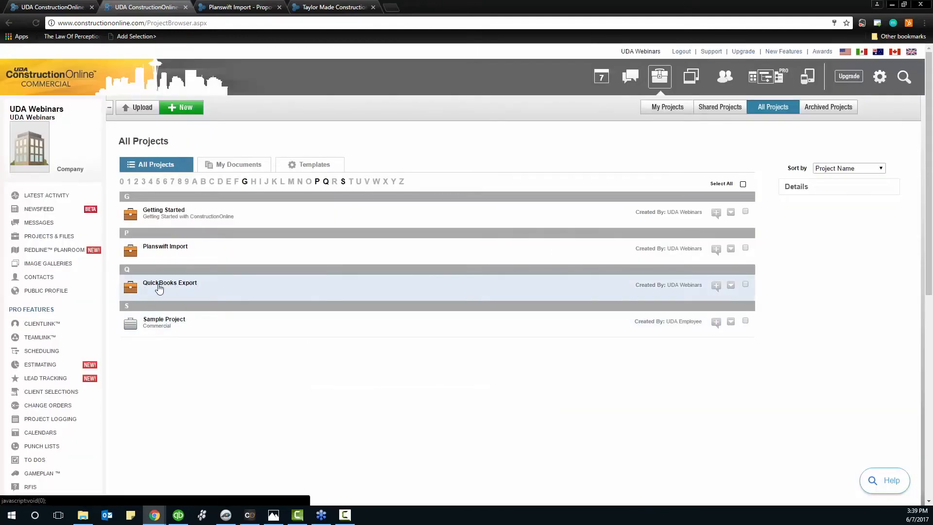
{"action": "left_click", "coordinate": [167, 248]}
Open the Info Blurbs docx in the online editor from Planswift Import's Files list
{"action": "left_click", "coordinate": [630, 178]}
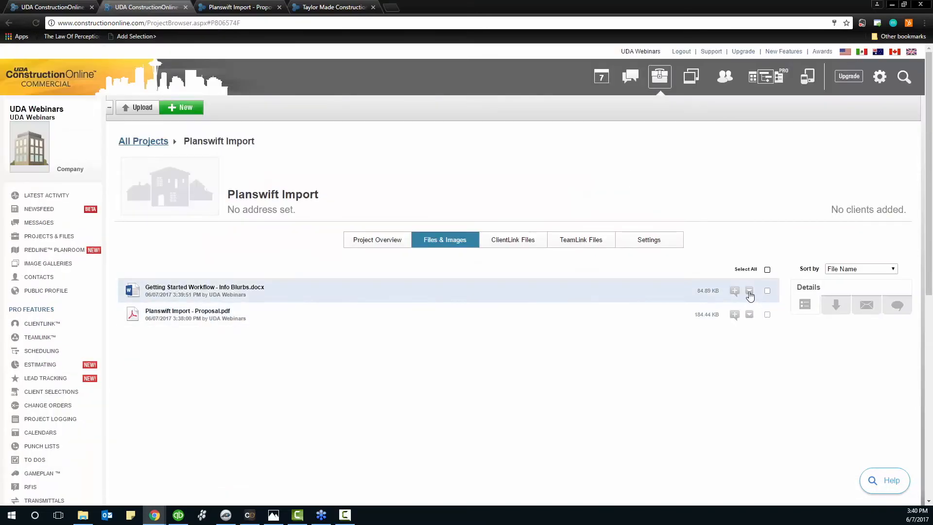
{"action": "left_click", "coordinate": [749, 291]}
{"action": "left_click", "coordinate": [669, 345]}
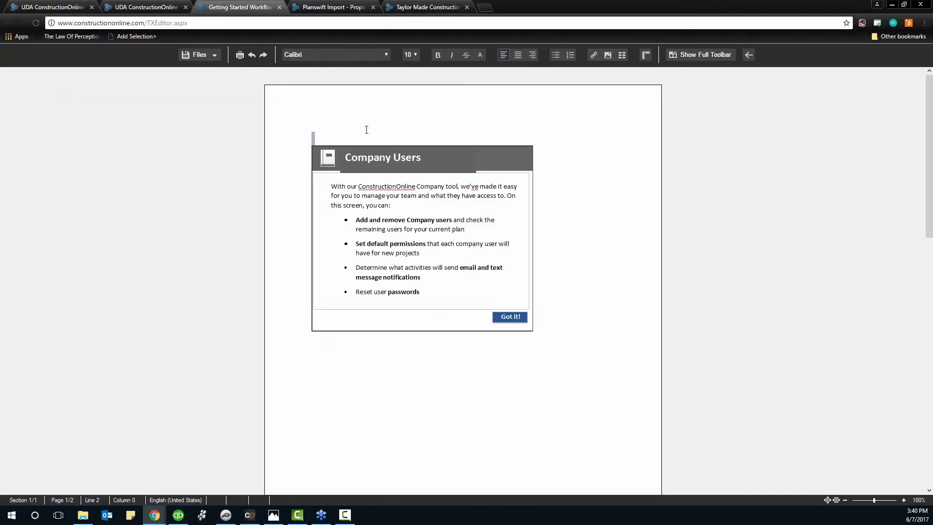
Check the file commands, then create a new blank document from the project files page
{"action": "left_click", "coordinate": [399, 138]}
{"action": "left_click", "coordinate": [214, 55]}
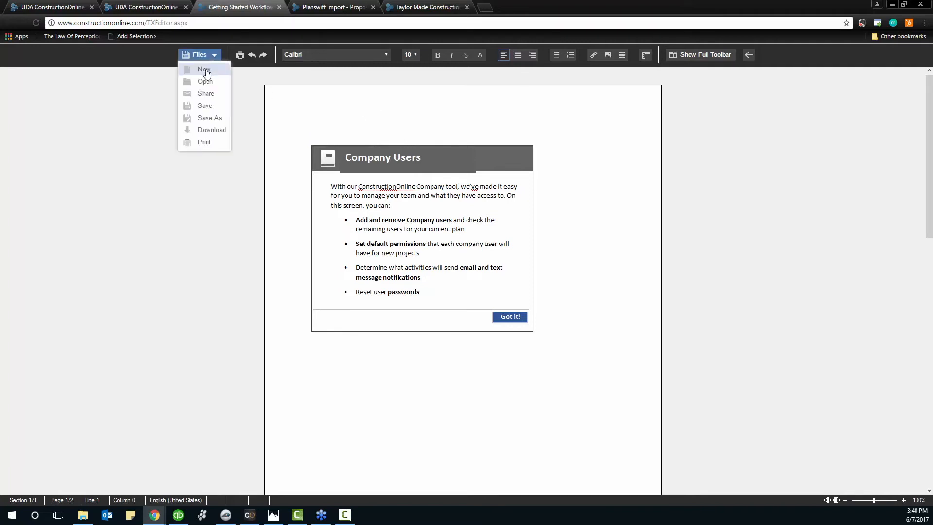
{"action": "left_click", "coordinate": [161, 7]}
{"action": "left_click", "coordinate": [178, 110]}
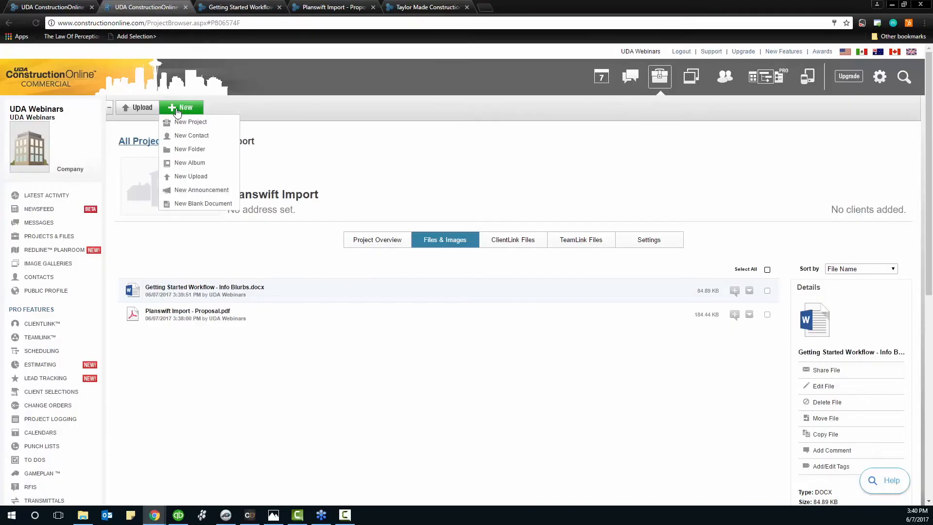
{"action": "left_click", "coordinate": [197, 204]}
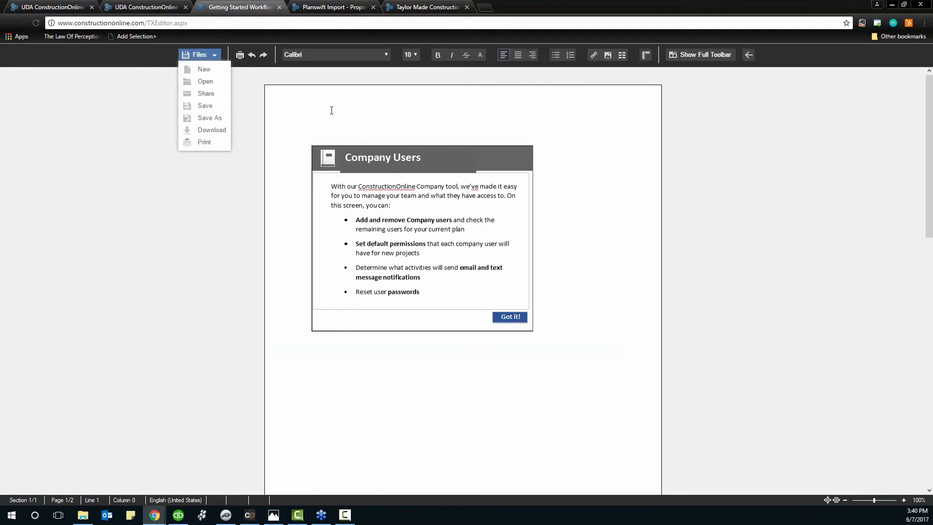
Delete the Company Users block and the Your Public Profile block from the page
{"action": "left_click_drag", "start_coordinate": [313, 358], "coordinate": [267, 118]}
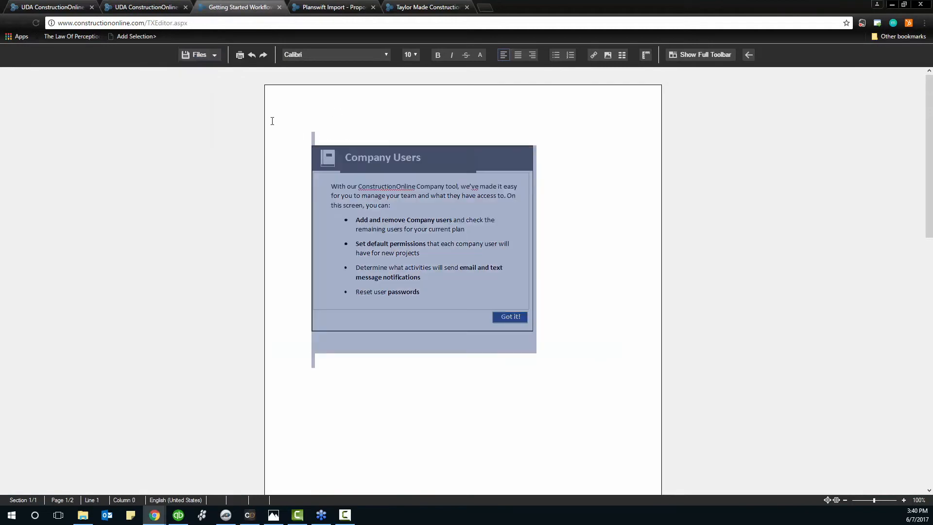
{"action": "key", "text": "ctrl+v"}
{"action": "left_click", "coordinate": [574, 362]}
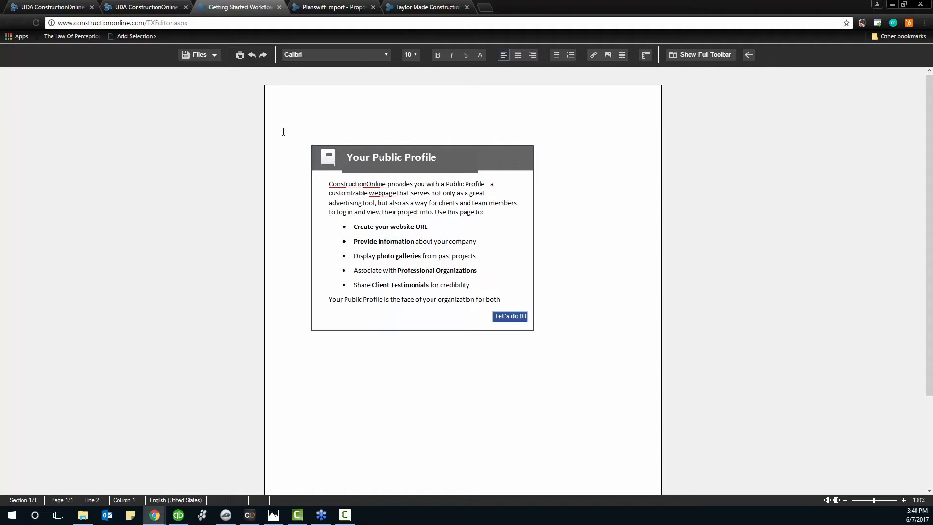
{"action": "key", "text": "ctrl+a"}
{"action": "key", "text": "Delete"}
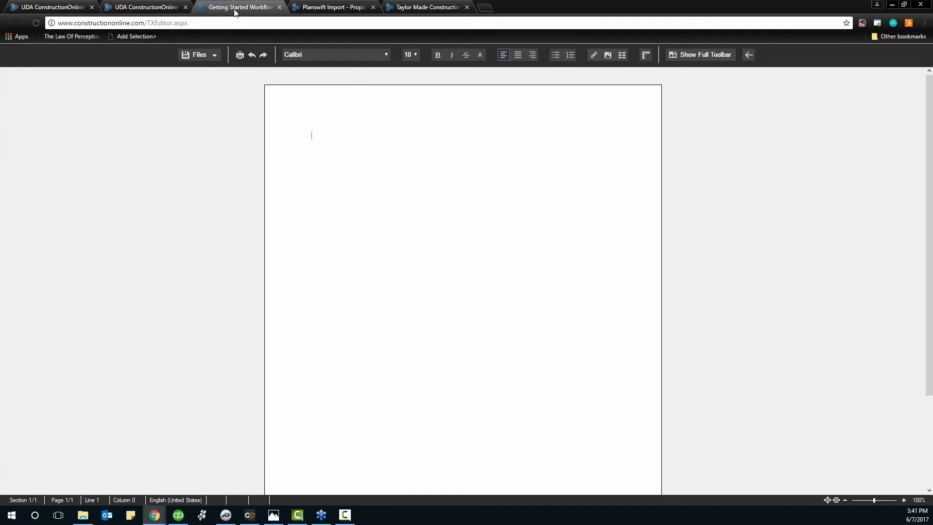
Close the Getting Started Workflow editor tab and leave without saving
{"action": "left_click", "coordinate": [280, 8]}
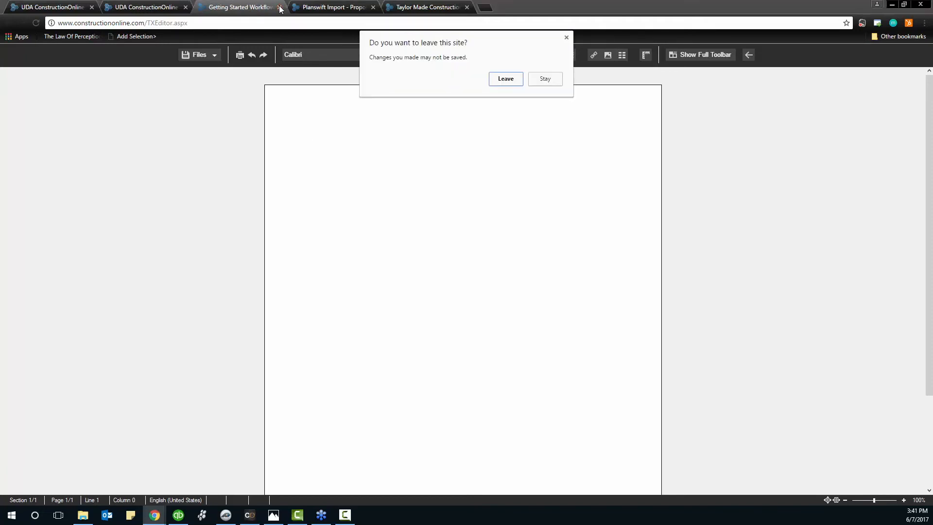
{"action": "left_click", "coordinate": [510, 83]}
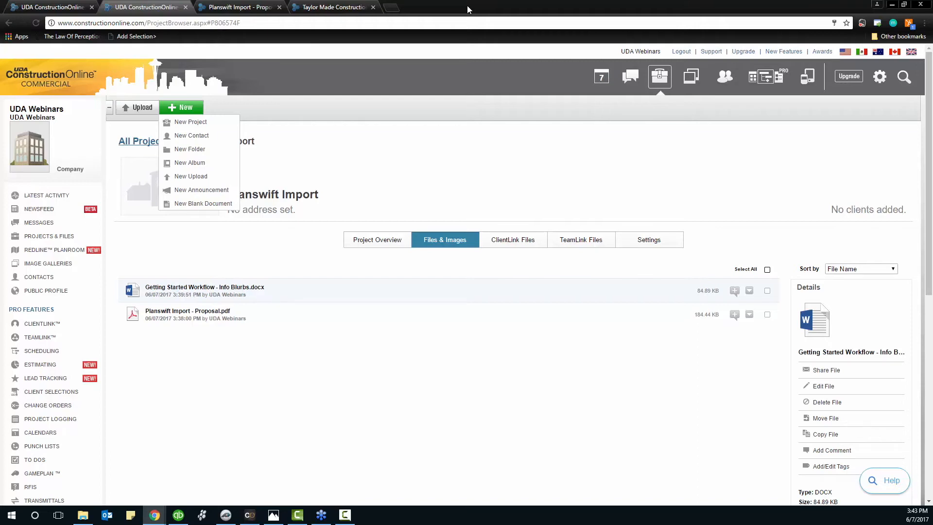
Dismiss the New items list and return to the All Projects list
{"action": "left_click", "coordinate": [408, 126]}
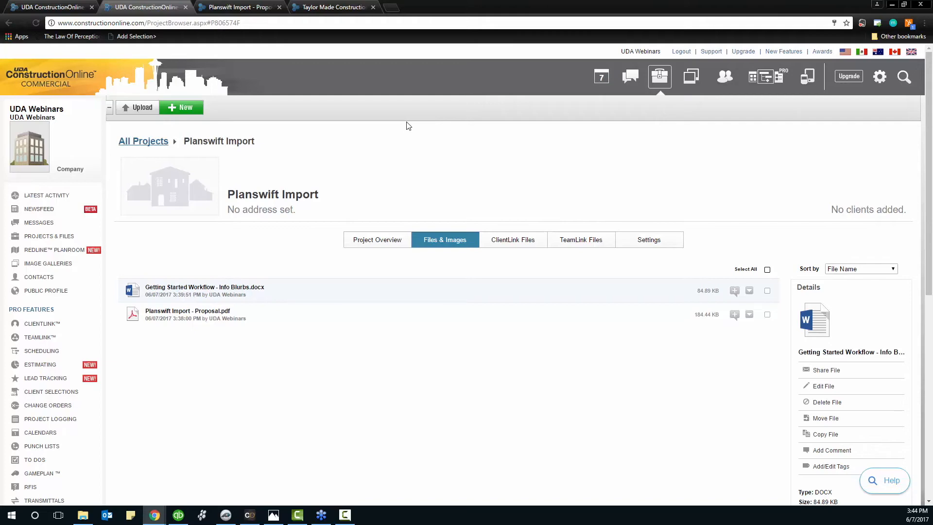
{"action": "left_click", "coordinate": [159, 142]}
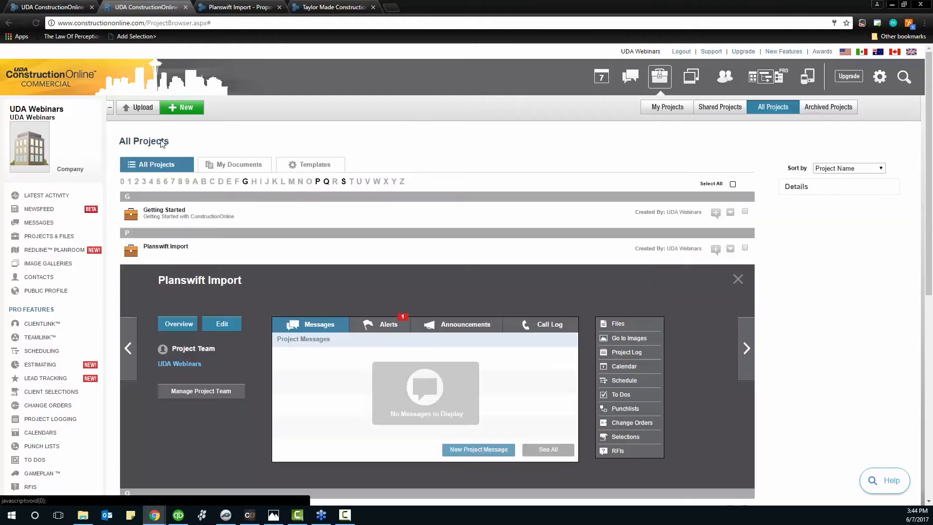
Expand Planswift Import's details, showing Project Files, Project Calendar and its estimate
{"action": "left_click", "coordinate": [285, 255]}
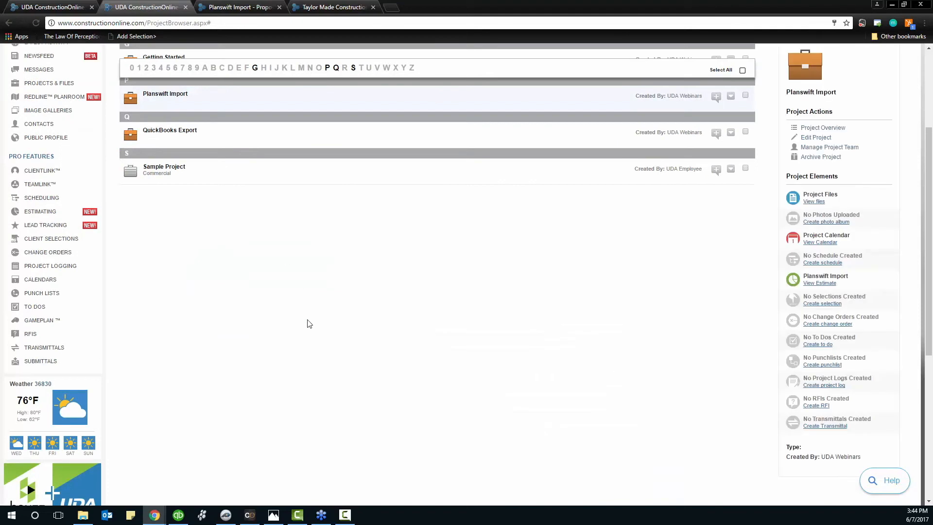
{"action": "scroll", "coordinate": [310, 324], "scroll_direction": "up", "scroll_amount": 1}
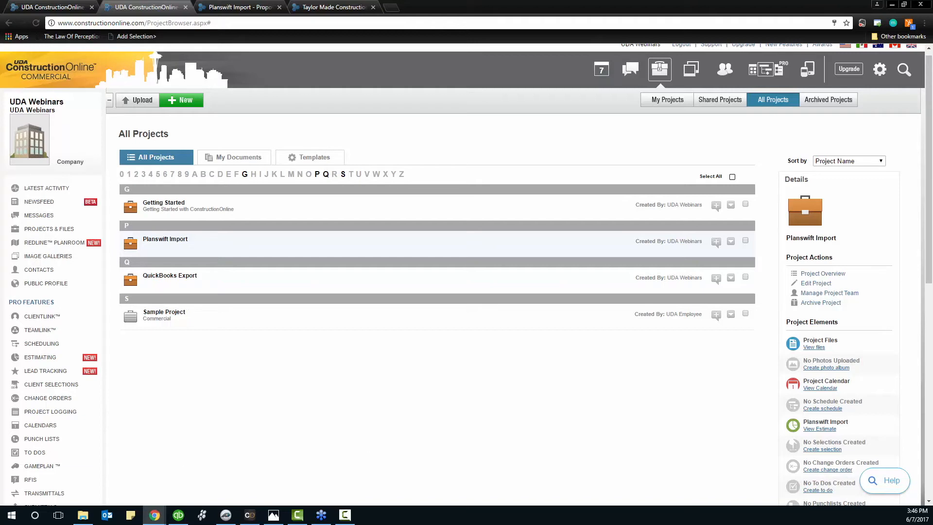
Open the QuickBooks Export project's estimate and scroll through its $20,191.51 contract summary
{"action": "left_click", "coordinate": [165, 275]}
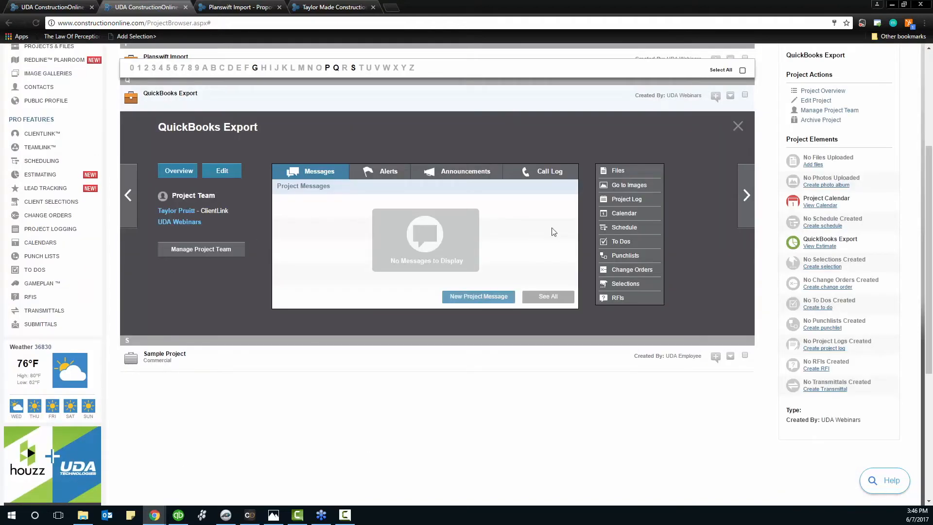
{"action": "left_click", "coordinate": [813, 246]}
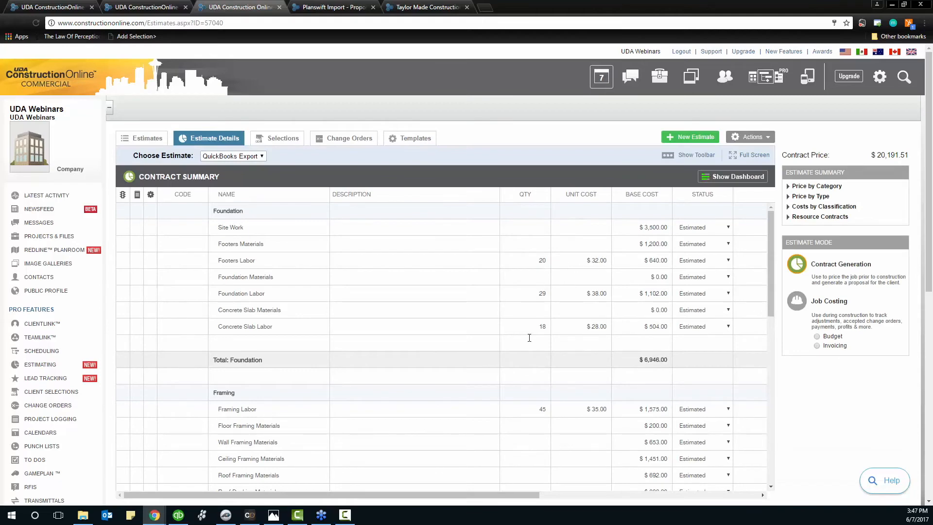
{"action": "scroll", "coordinate": [414, 368], "scroll_direction": "down", "scroll_amount": 6}
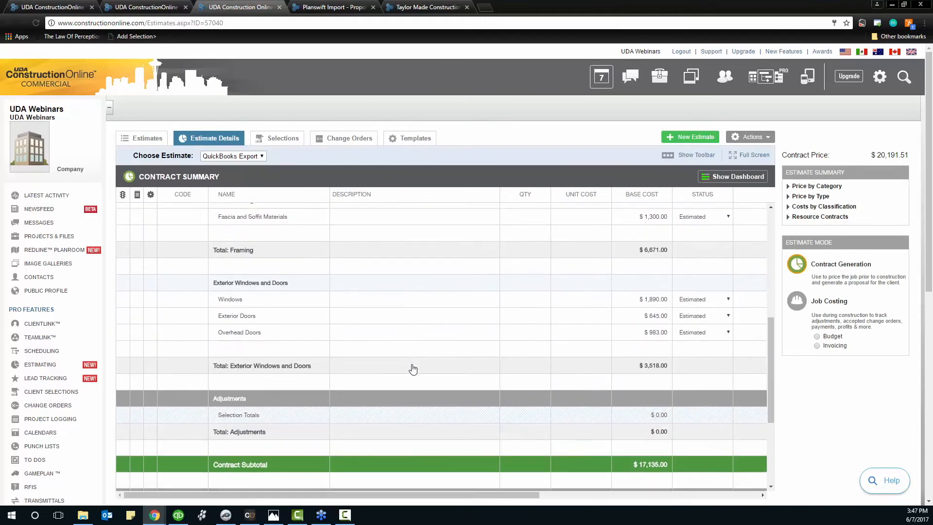
{"action": "scroll", "coordinate": [413, 369], "scroll_direction": "up", "scroll_amount": 6}
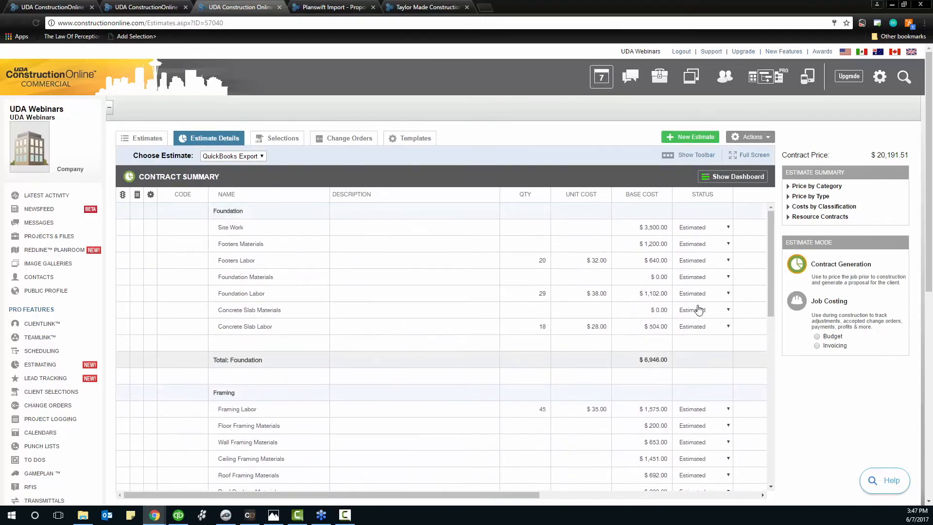
{"action": "left_click_drag", "start_coordinate": [772, 278], "coordinate": [773, 269]}
Show the QuickBooks ribbon and select QuickBooks Export: $17,135.00 cost, $20,191.51 contract price
{"action": "left_click", "coordinate": [250, 515]}
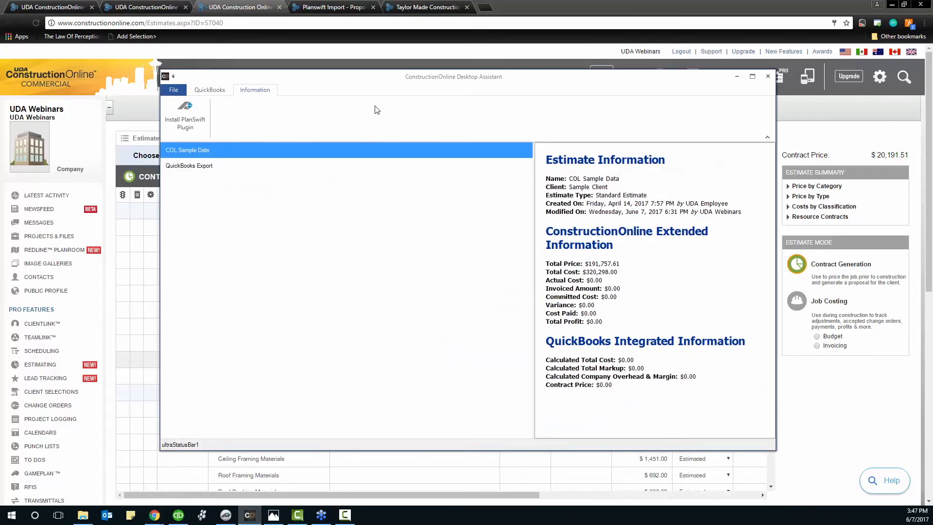
{"action": "left_click_drag", "start_coordinate": [385, 83], "coordinate": [416, 84]}
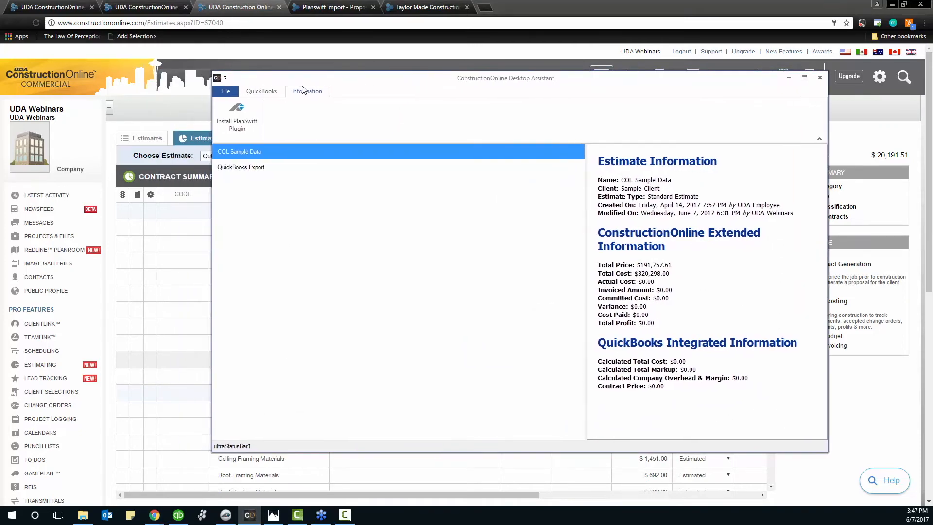
{"action": "left_click", "coordinate": [263, 93]}
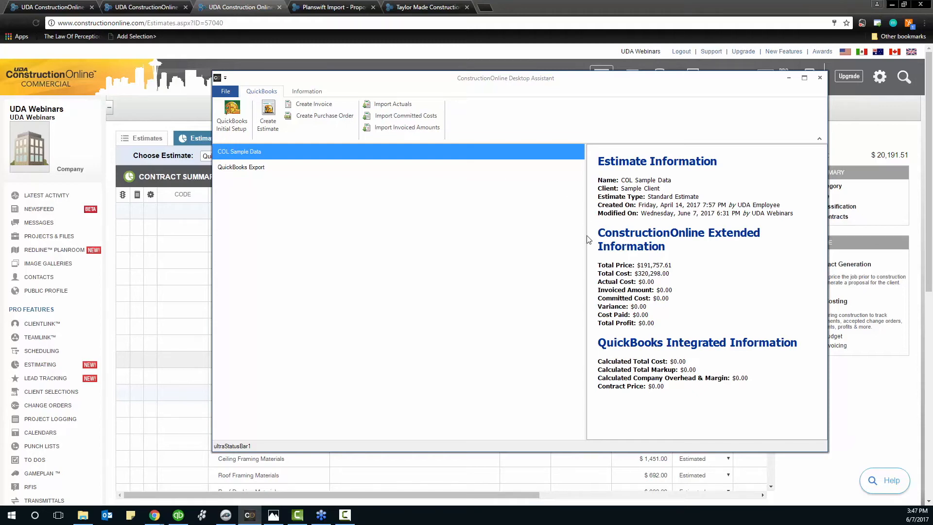
{"action": "left_click_drag", "start_coordinate": [589, 239], "coordinate": [463, 235]}
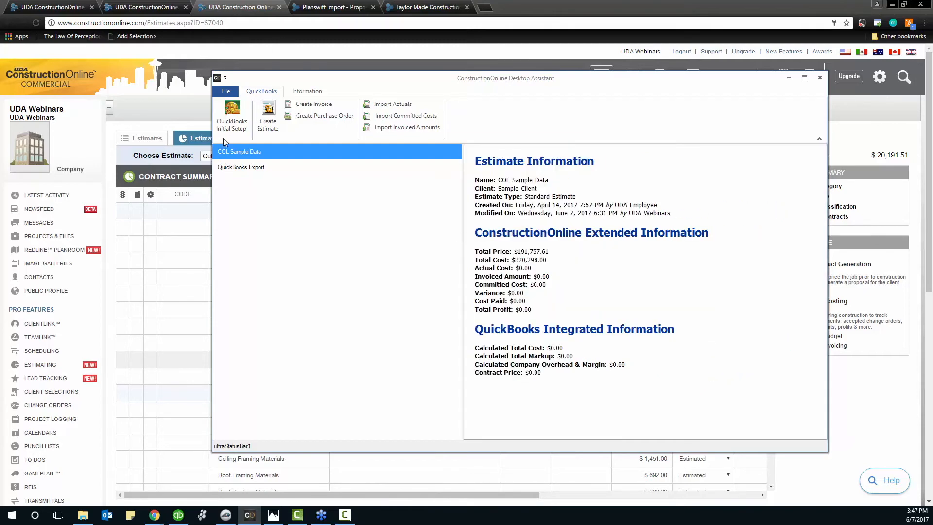
{"action": "left_click", "coordinate": [263, 168]}
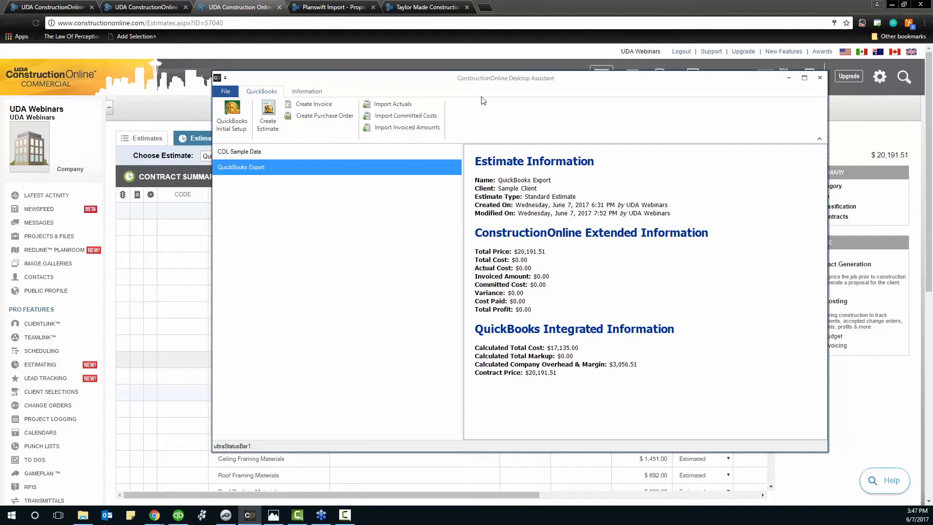
{"action": "left_click_drag", "start_coordinate": [502, 79], "coordinate": [498, 82]}
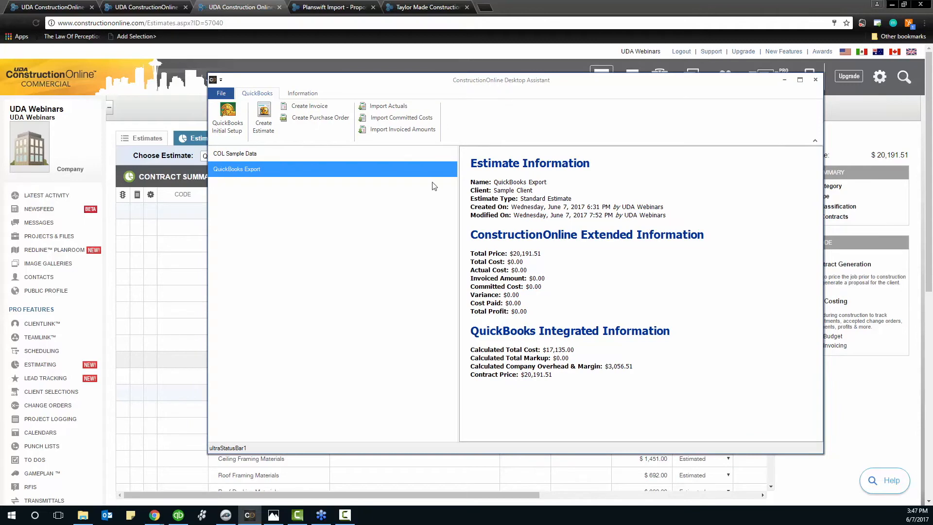
Launch QuickBooks Initial Setup from the QuickBooks ribbon
{"action": "left_click", "coordinate": [229, 127]}
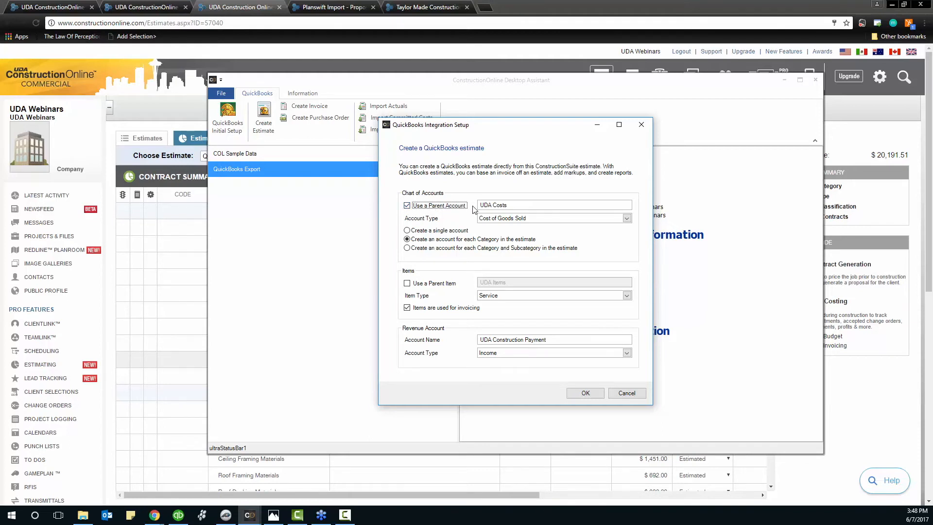
Confirm one Cost of Goods Sold account per estimate category, with Service items
{"action": "left_click", "coordinate": [408, 231]}
{"action": "left_click", "coordinate": [407, 240]}
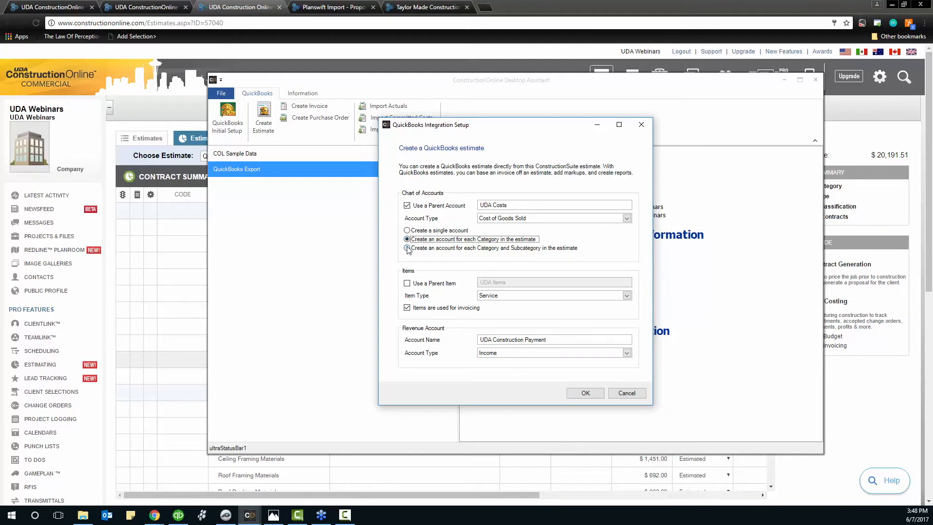
{"action": "left_click", "coordinate": [408, 249]}
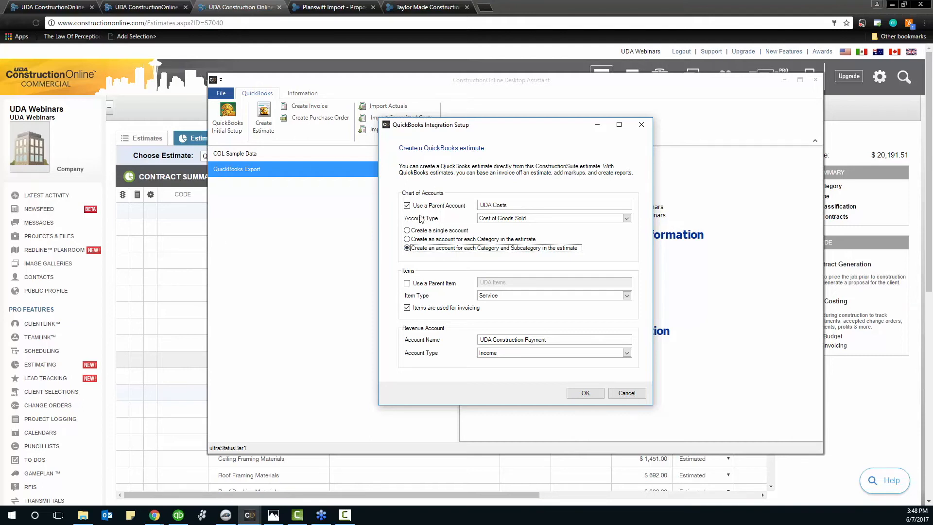
{"action": "left_click", "coordinate": [407, 239]}
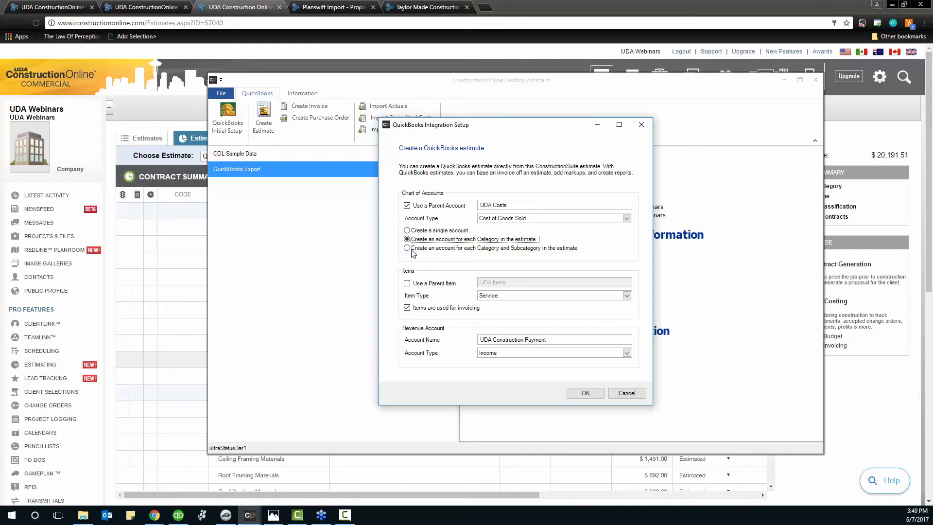
{"action": "left_click", "coordinate": [507, 295]}
{"action": "left_click", "coordinate": [508, 295]}
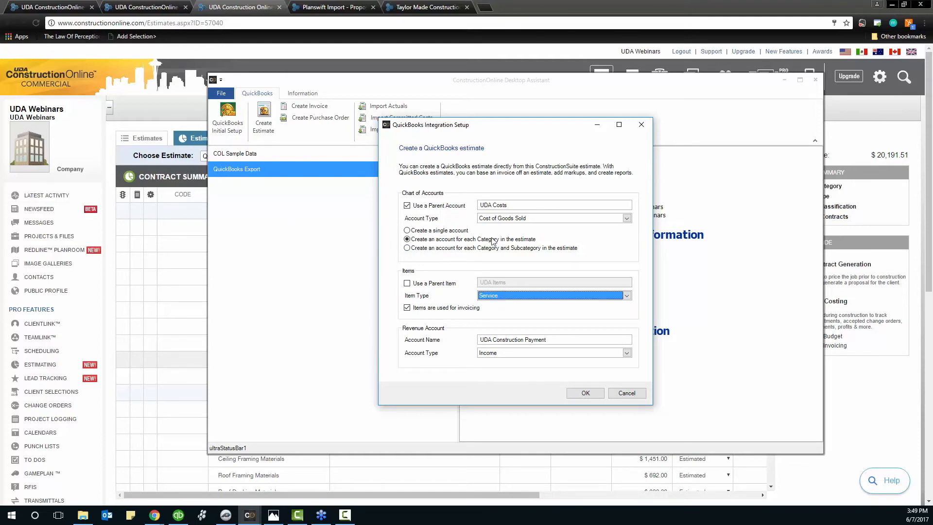
{"action": "left_click", "coordinate": [505, 220]}
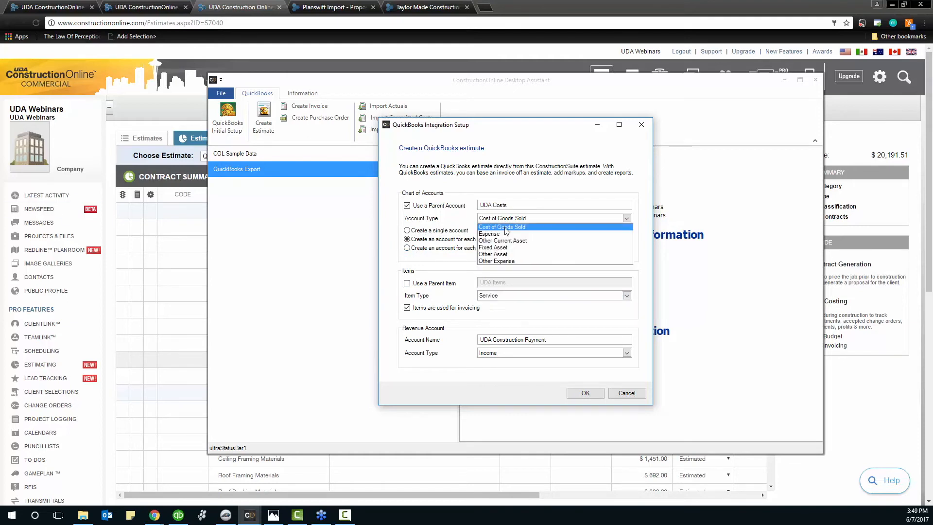
{"action": "left_click", "coordinate": [505, 227]}
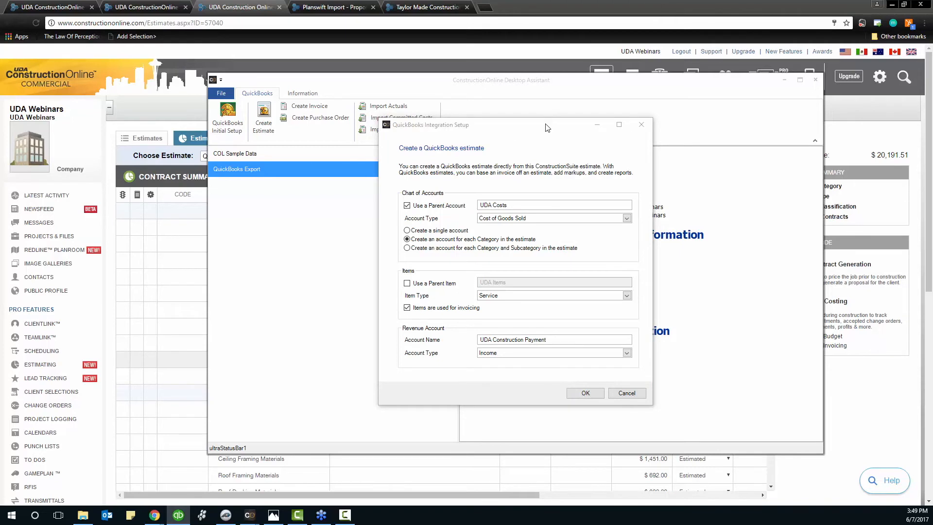
{"action": "left_click_drag", "start_coordinate": [549, 125], "coordinate": [529, 129]}
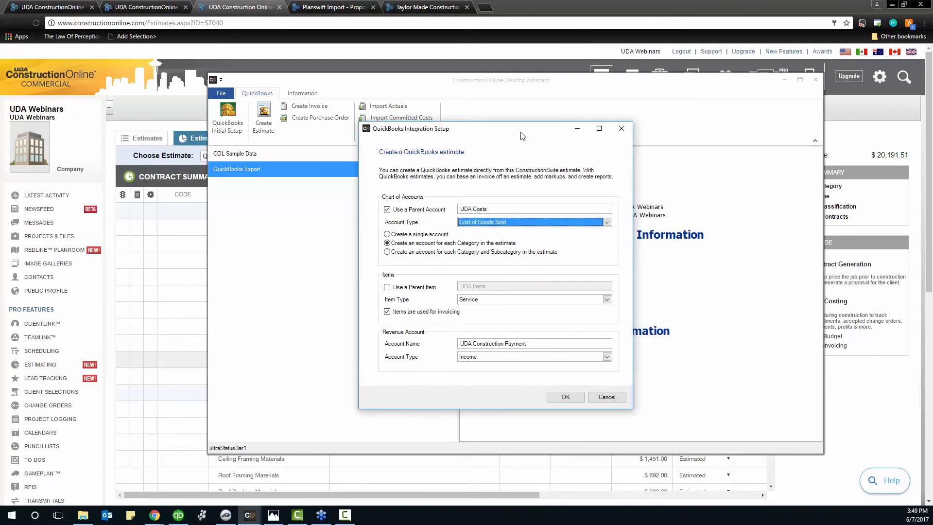
{"action": "left_click", "coordinate": [564, 398]}
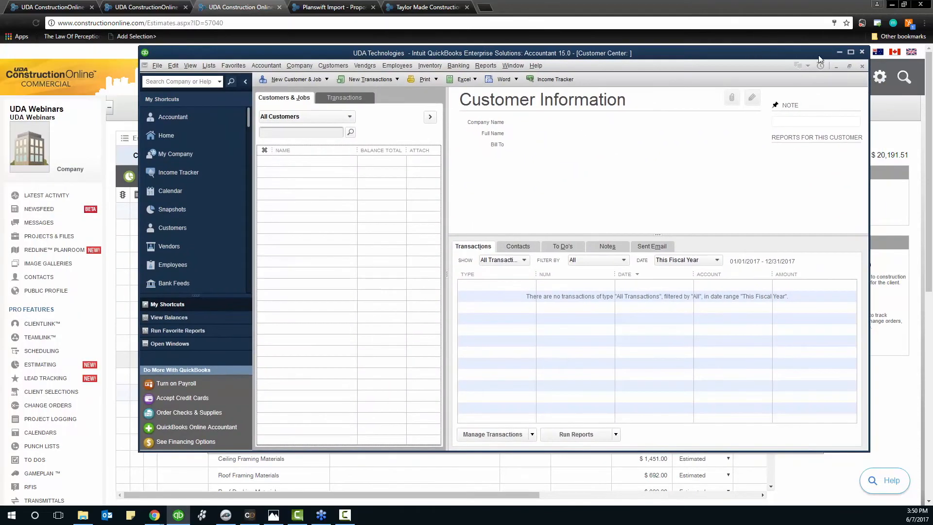
Maximize the empty QuickBooks Customer Center, then minimize QuickBooks
{"action": "left_click", "coordinate": [850, 52]}
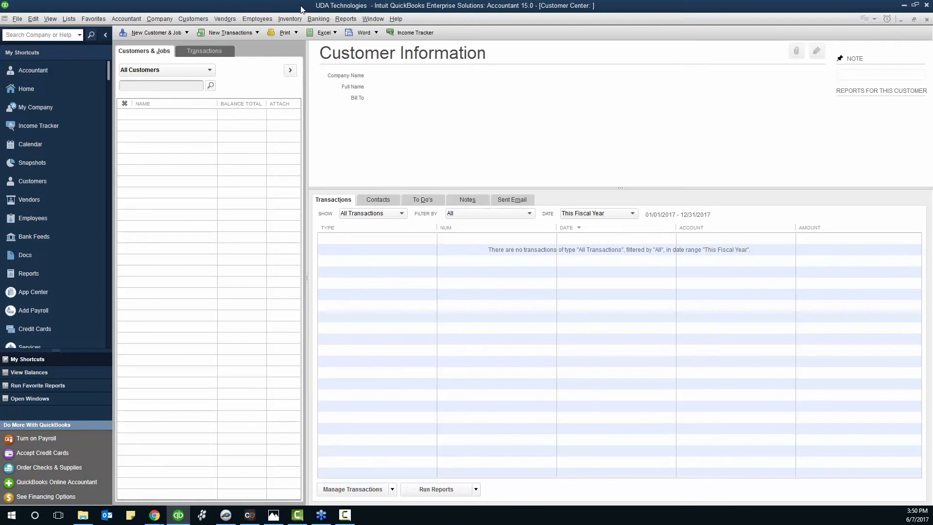
{"action": "left_click", "coordinate": [903, 5]}
Select the QuickBooks Export estimate and start Create Estimate for QuickBooks
{"action": "left_click", "coordinate": [231, 171]}
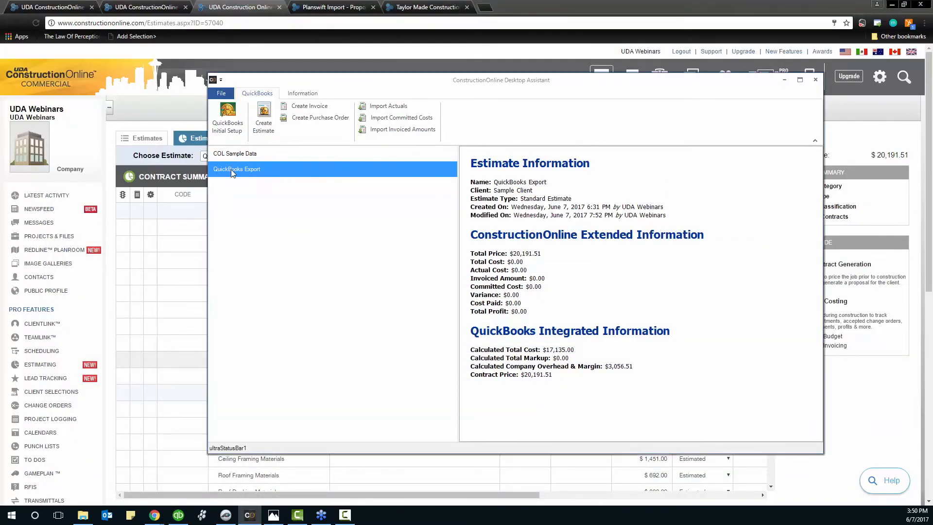
{"action": "left_click", "coordinate": [257, 119]}
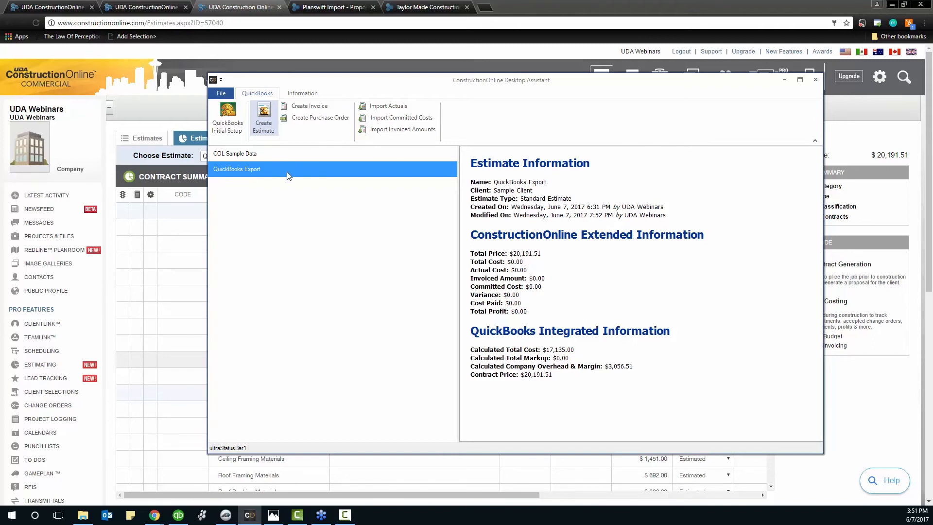
{"action": "left_click", "coordinate": [266, 124]}
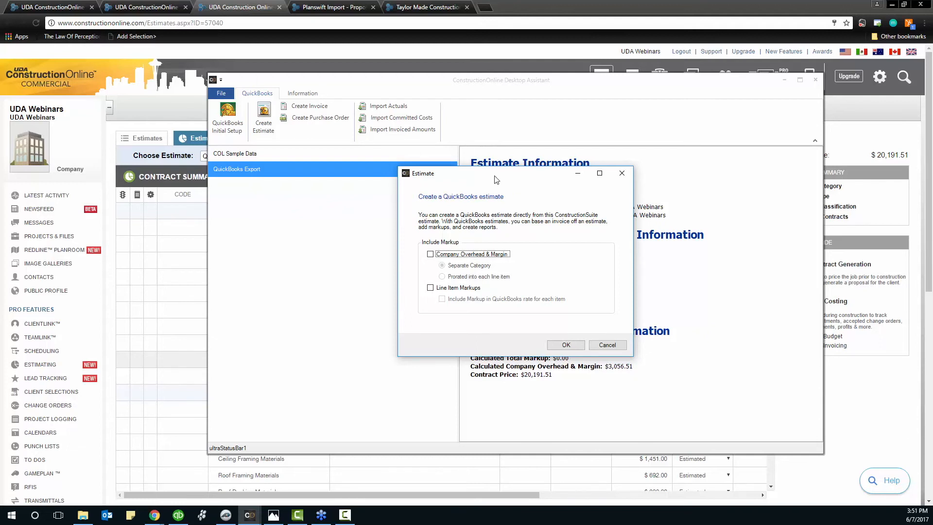
Create the QuickBooks estimate without overhead, margin or line-item markups and view it
{"action": "left_click", "coordinate": [430, 254]}
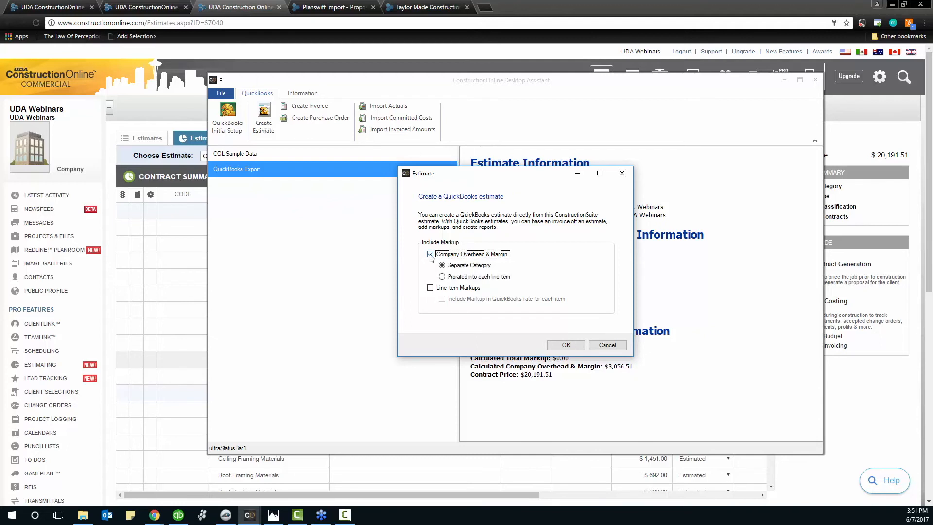
{"action": "left_click", "coordinate": [430, 254]}
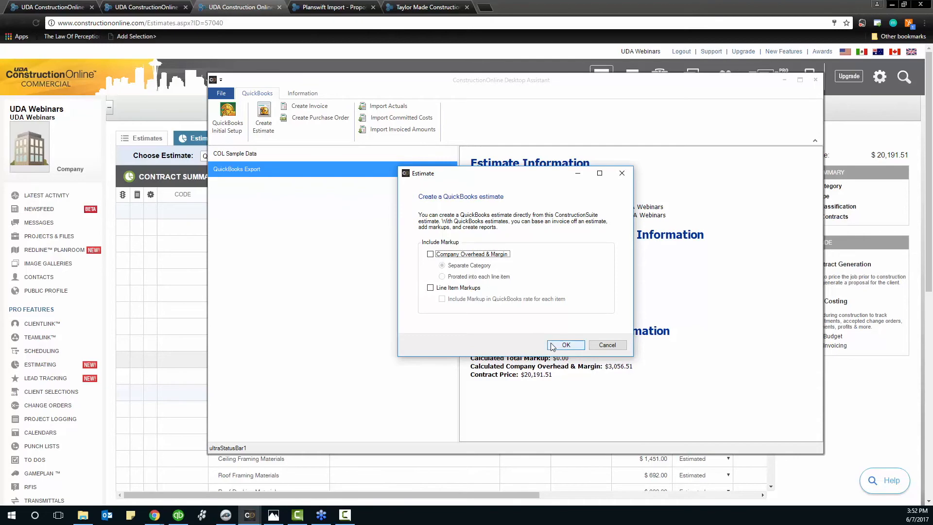
{"action": "left_click", "coordinate": [552, 345]}
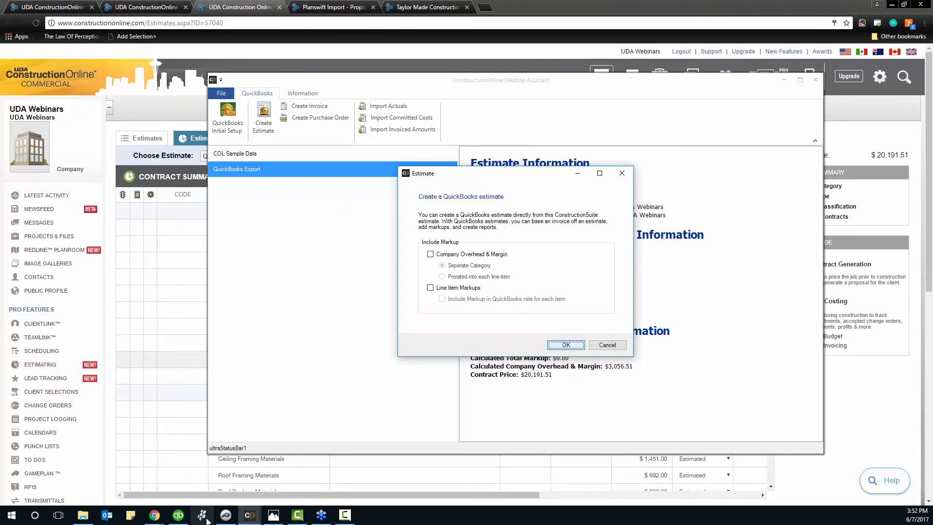
{"action": "left_click", "coordinate": [179, 516]}
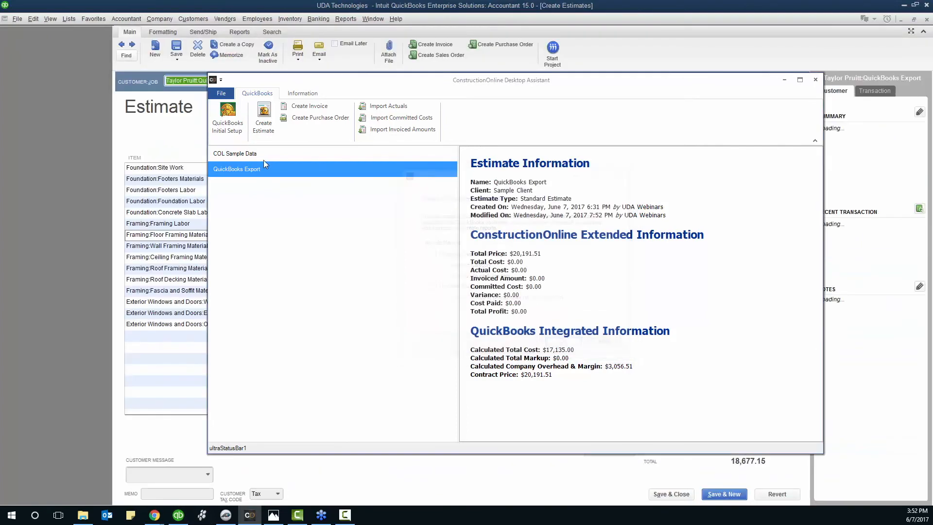
Open estimate #4 under the QuickBooks Export job, then return to ConstructionOnline in Chrome
{"action": "left_click", "coordinate": [783, 79]}
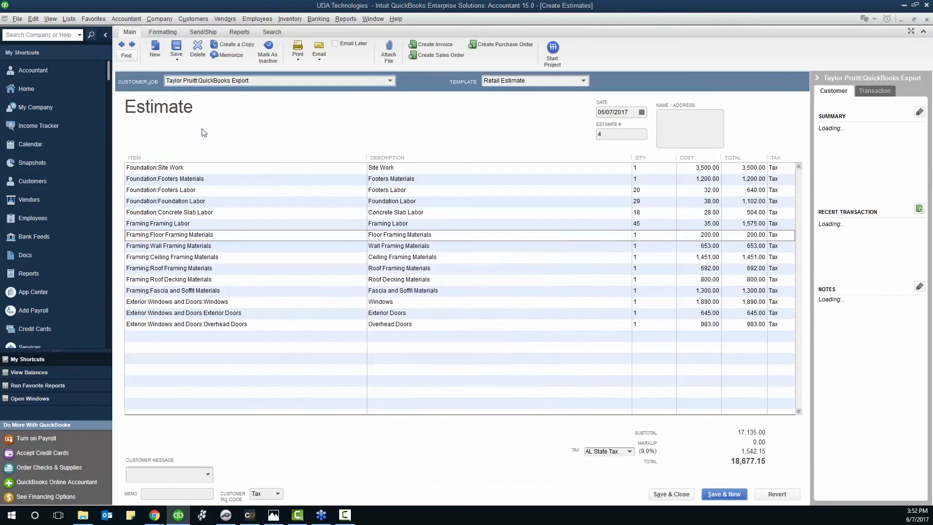
{"action": "left_click", "coordinate": [37, 183]}
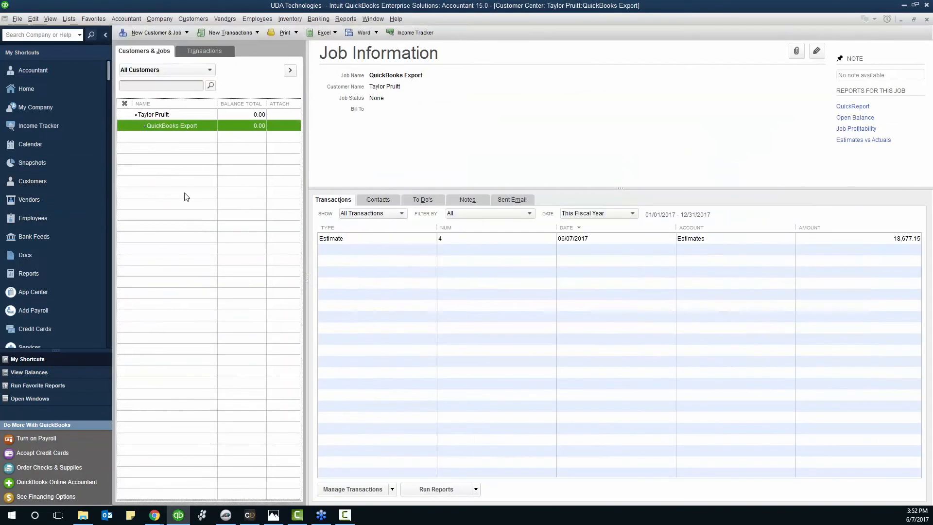
{"action": "left_click", "coordinate": [155, 115]}
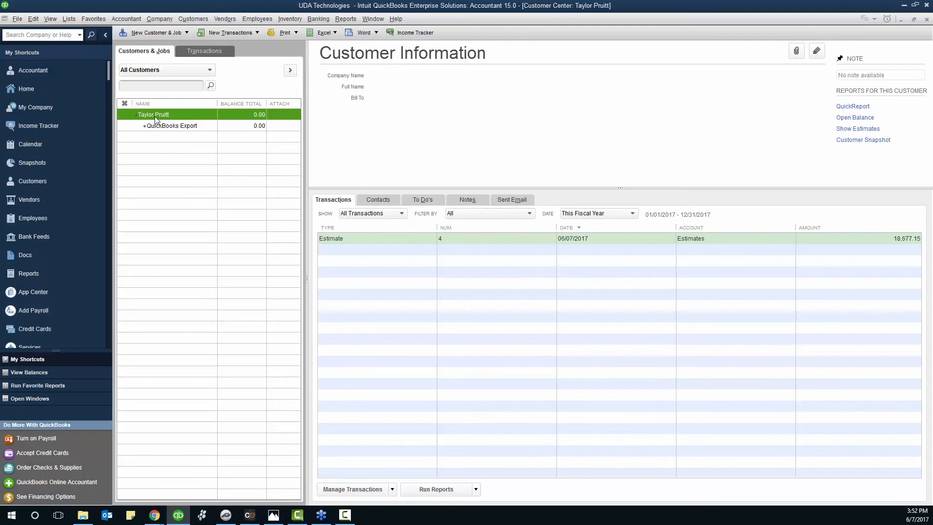
{"action": "left_click", "coordinate": [160, 127]}
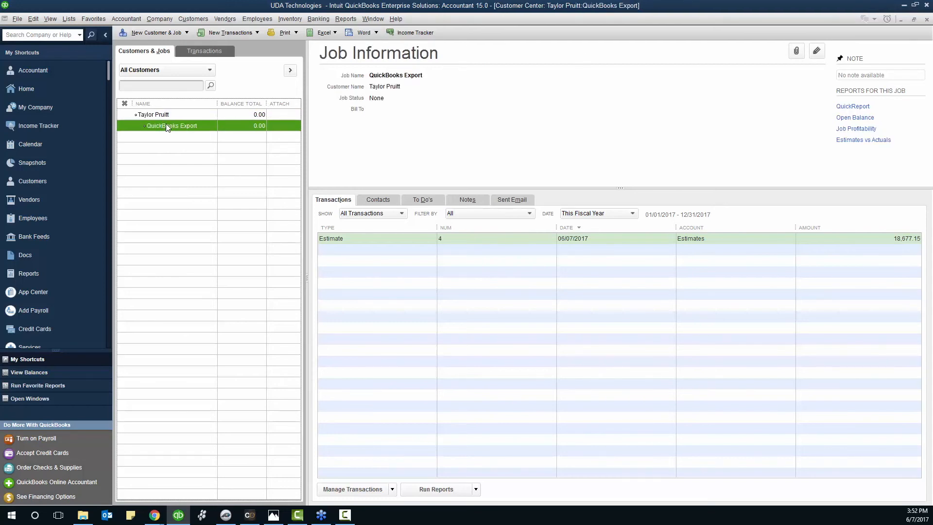
{"action": "double_click", "coordinate": [343, 238]}
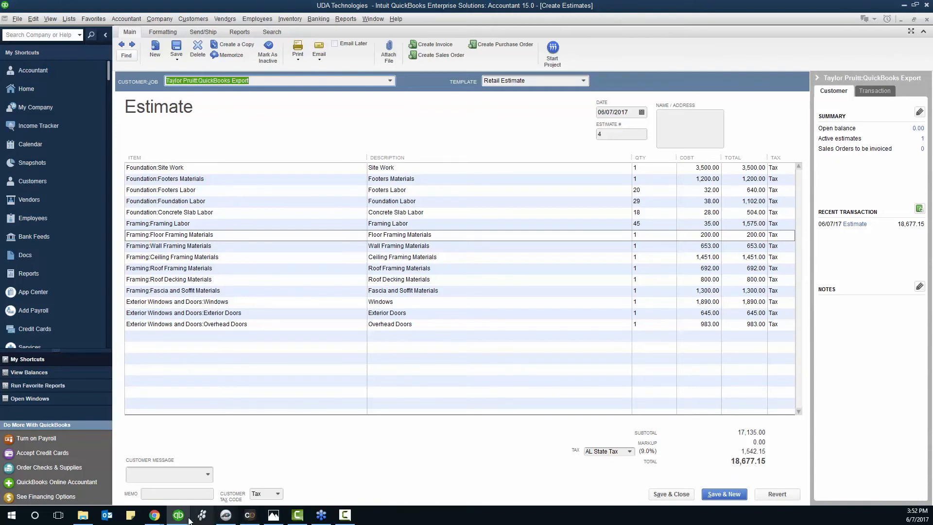
{"action": "left_click", "coordinate": [158, 519]}
{"action": "left_click", "coordinate": [166, 450]}
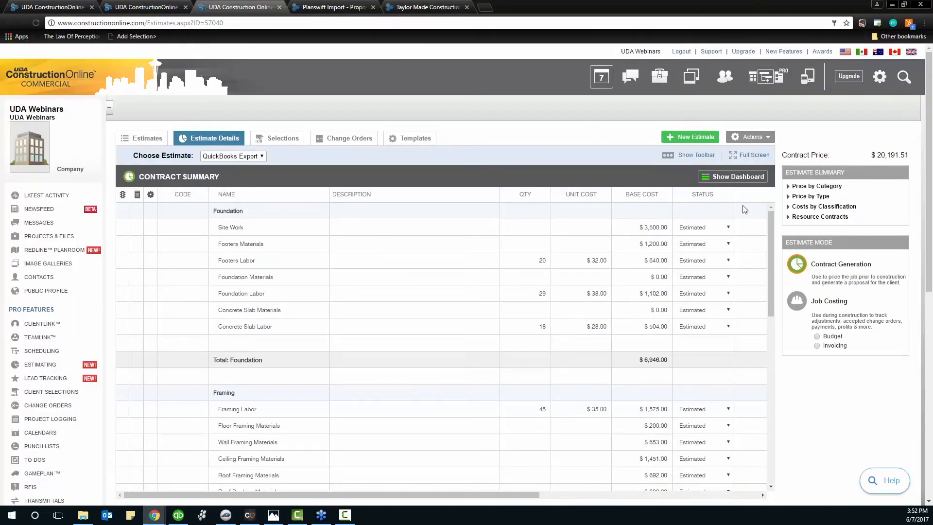
Bring the Desktop Assistant forward on the QuickBooks Export estimate, totalling $20,191.51
{"action": "left_click", "coordinate": [250, 515]}
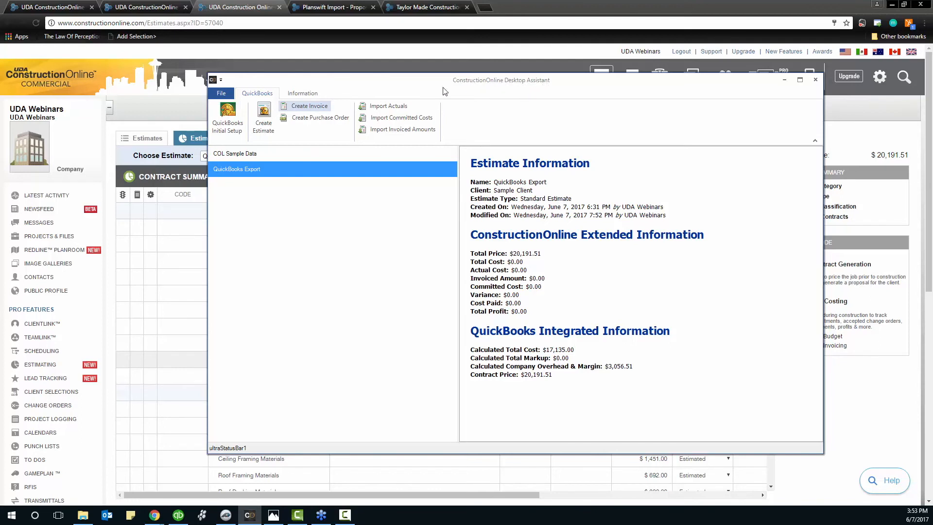
Create a QuickBooks invoice for only the Foundation subcategories, invoicing 100% with no markups
{"action": "left_click", "coordinate": [306, 106]}
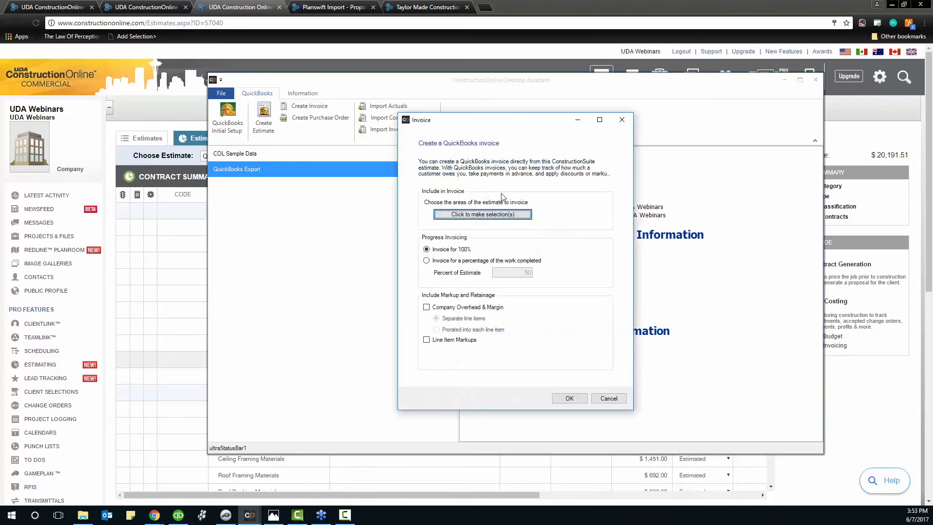
{"action": "left_click", "coordinate": [482, 217]}
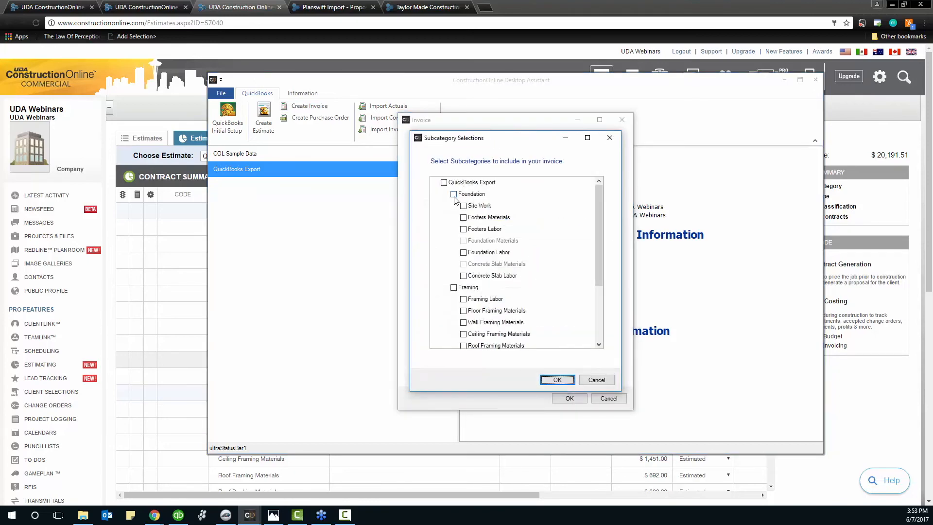
{"action": "left_click", "coordinate": [443, 182]}
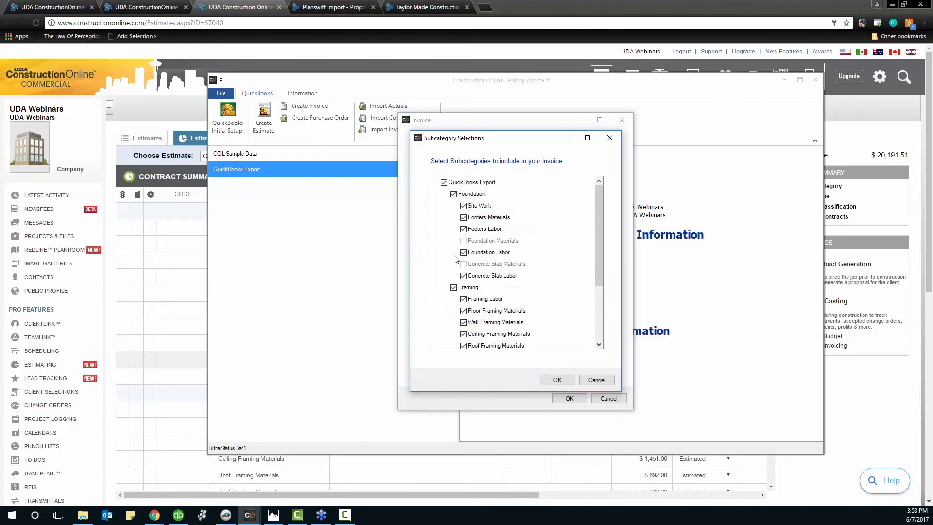
{"action": "left_click", "coordinate": [444, 183]}
{"action": "left_click", "coordinate": [454, 195]}
{"action": "left_click", "coordinate": [554, 379]}
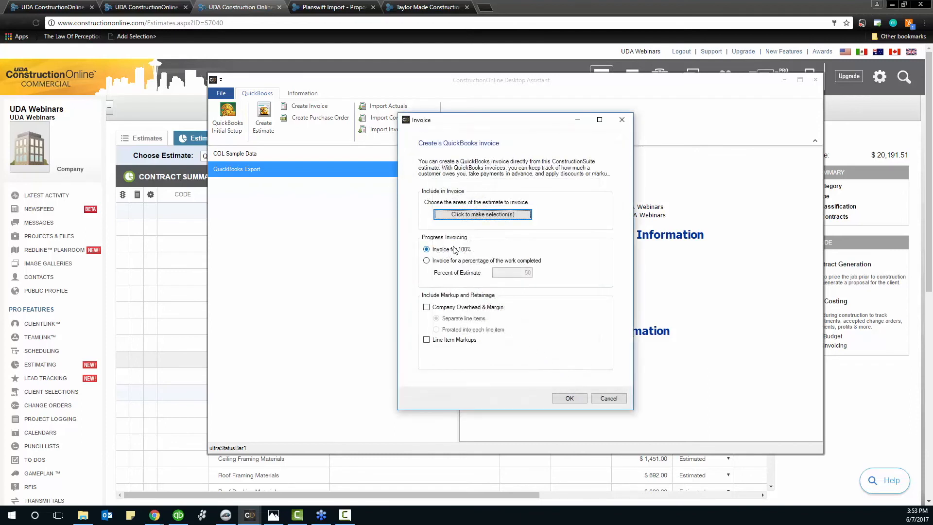
{"action": "left_click", "coordinate": [435, 263]}
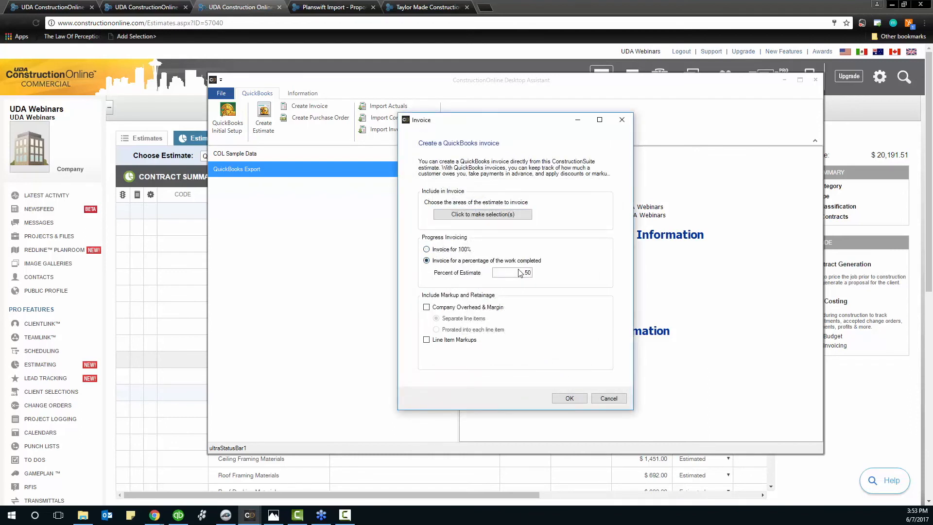
{"action": "double_click", "coordinate": [525, 272]}
{"action": "left_click", "coordinate": [427, 249]}
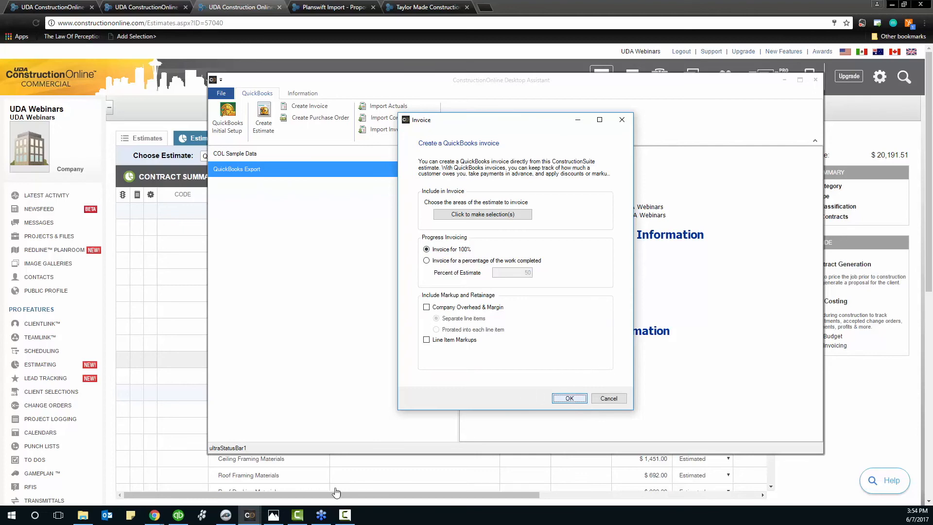
Review invoice 2 (7,571.14) for the QuickBooks Export job in QuickBooks, then return to the estimate in Chrome
{"action": "left_click", "coordinate": [179, 515]}
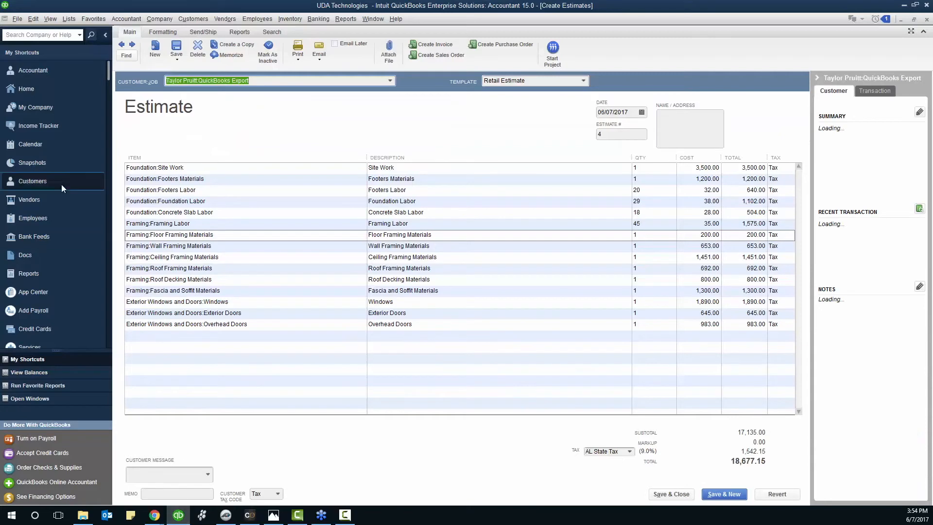
{"action": "left_click", "coordinate": [40, 185]}
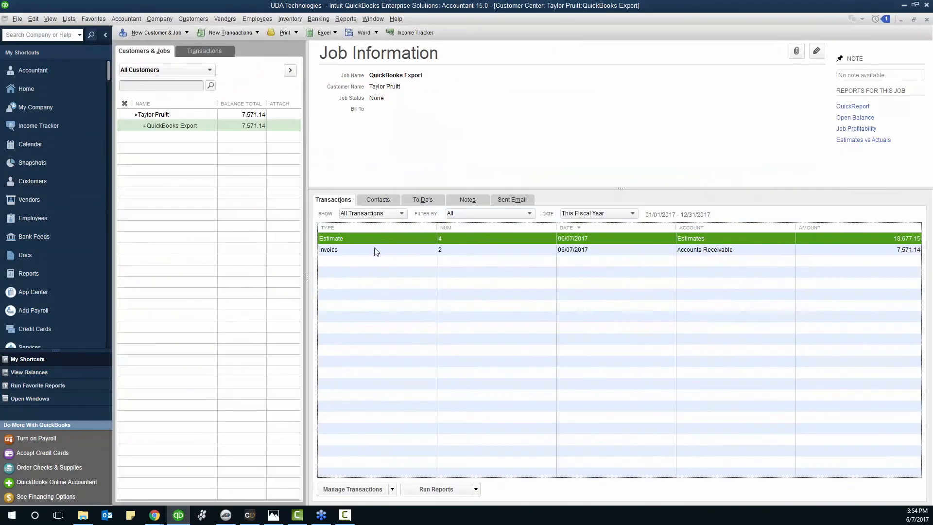
{"action": "left_click", "coordinate": [336, 250]}
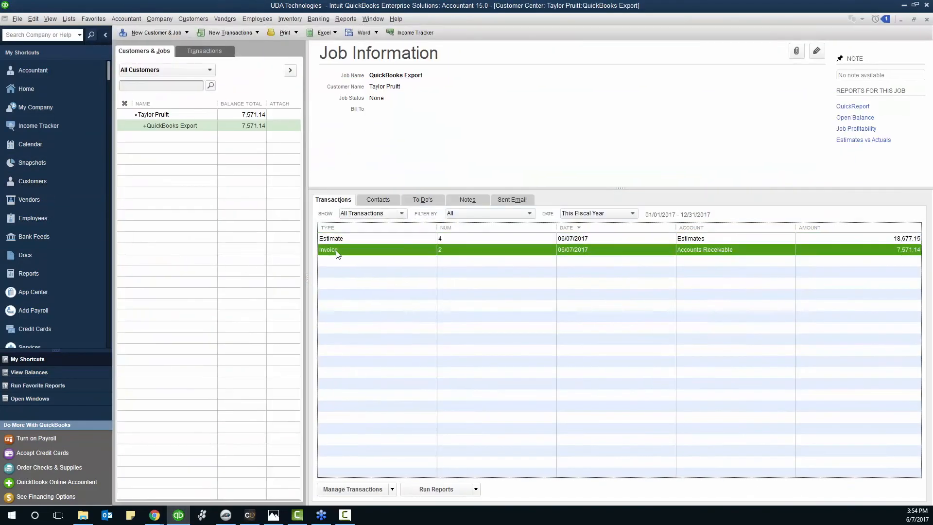
{"action": "double_click", "coordinate": [393, 252]}
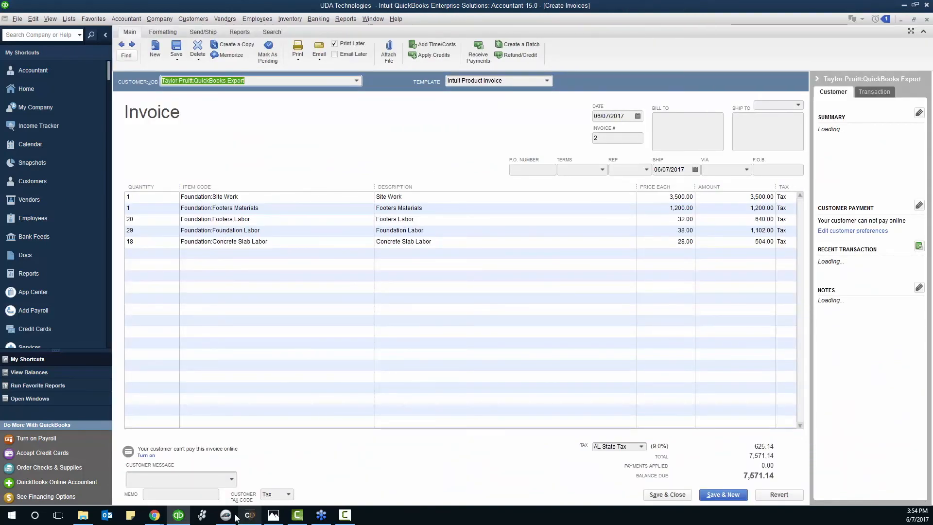
{"action": "left_click", "coordinate": [154, 514]}
{"action": "left_click", "coordinate": [219, 469]}
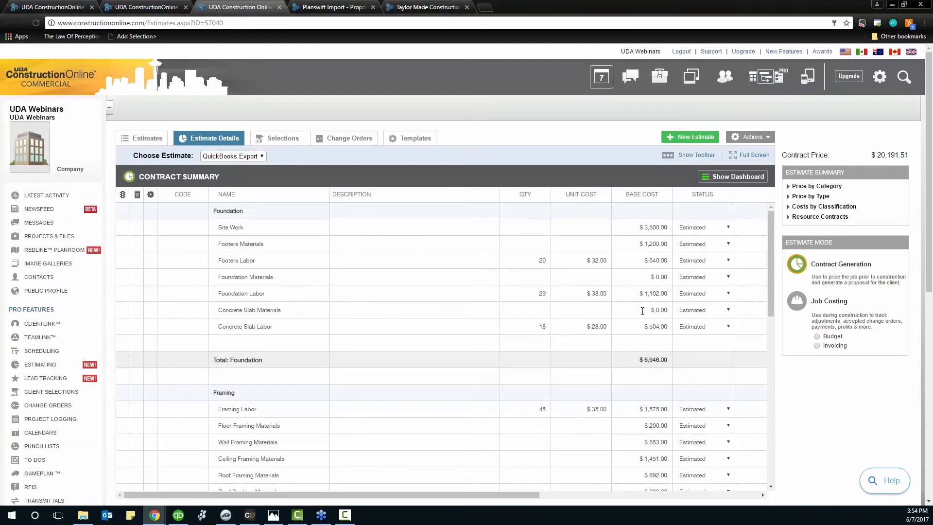
Check the $0.00 Foundation Materials base cost, then bring the QuickBooks invoice back up
{"action": "left_click", "coordinate": [640, 278]}
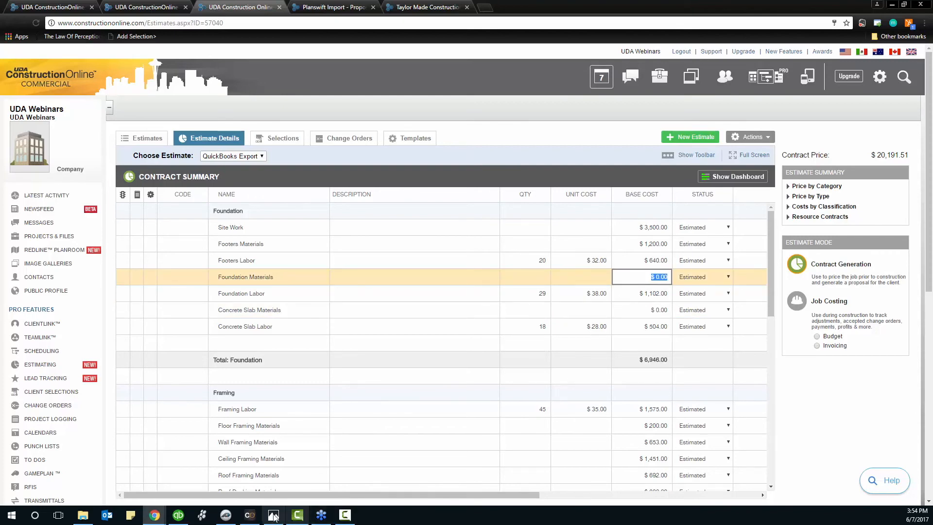
{"action": "left_click", "coordinate": [179, 517]}
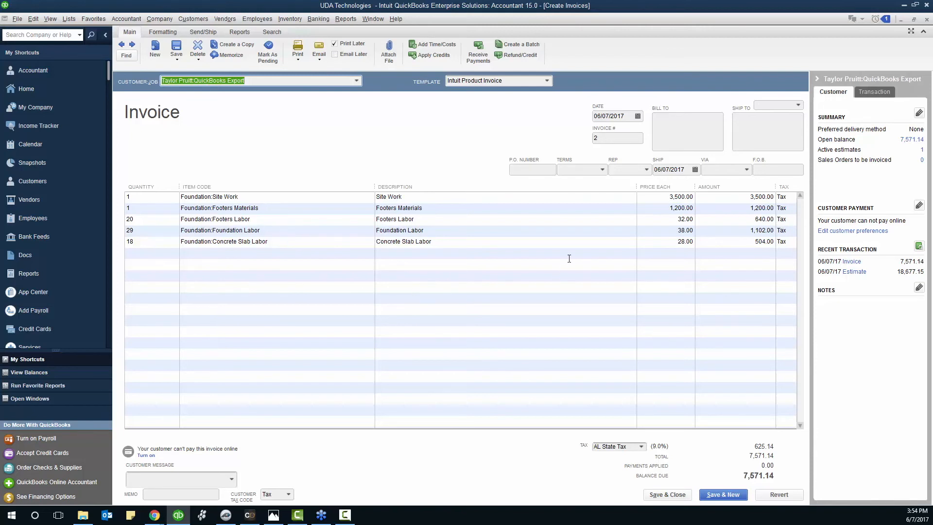
Save and close invoice 2 in QuickBooks and return to the ConstructionOnline estimate
{"action": "left_click", "coordinate": [667, 494]}
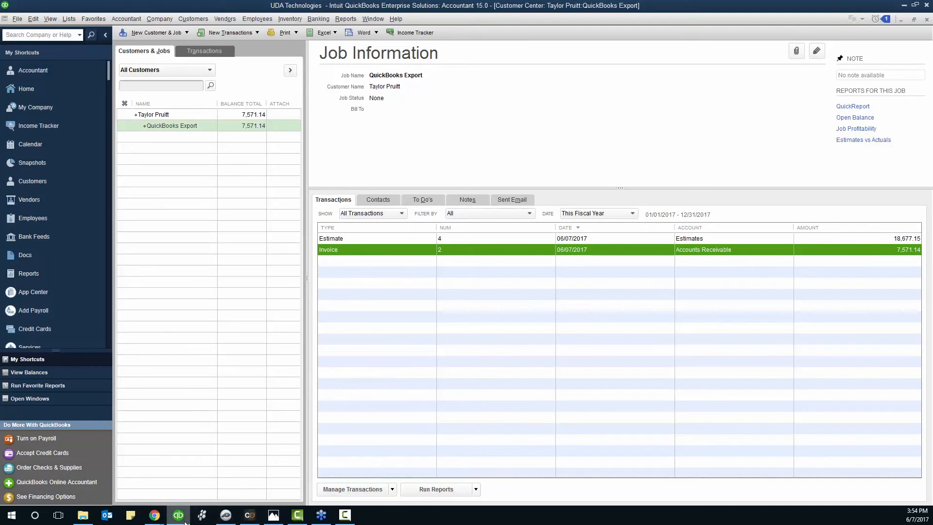
{"action": "mouse_move", "coordinate": [186, 523]}
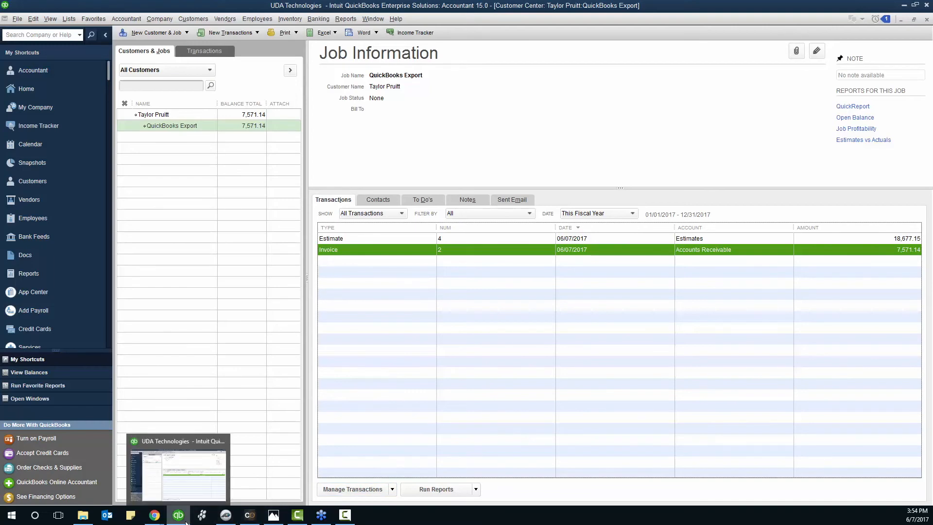
{"action": "mouse_move", "coordinate": [154, 516]}
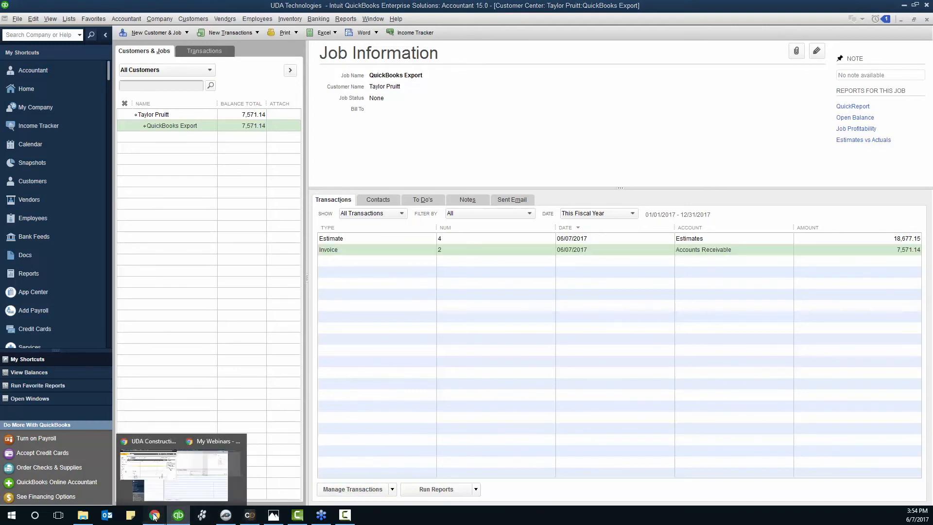
{"action": "mouse_move", "coordinate": [127, 480]}
{"action": "left_click", "coordinate": [250, 514]}
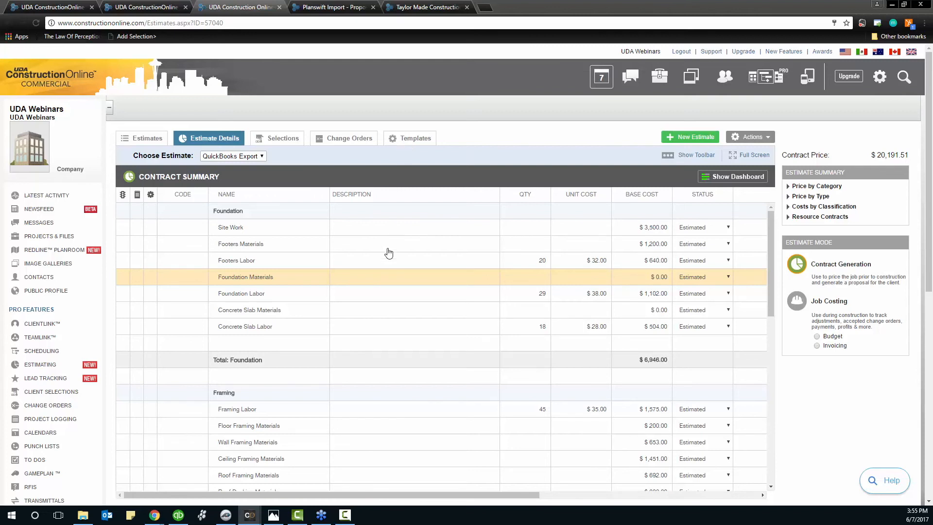
Import invoiced amounts from QuickBooks using the All Invoices option
{"action": "left_click", "coordinate": [262, 502]}
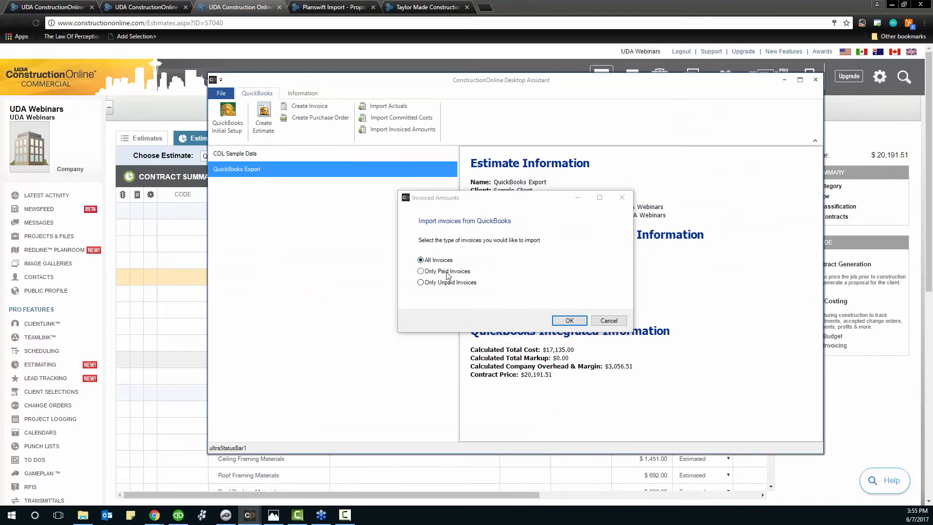
{"action": "left_click", "coordinate": [566, 322]}
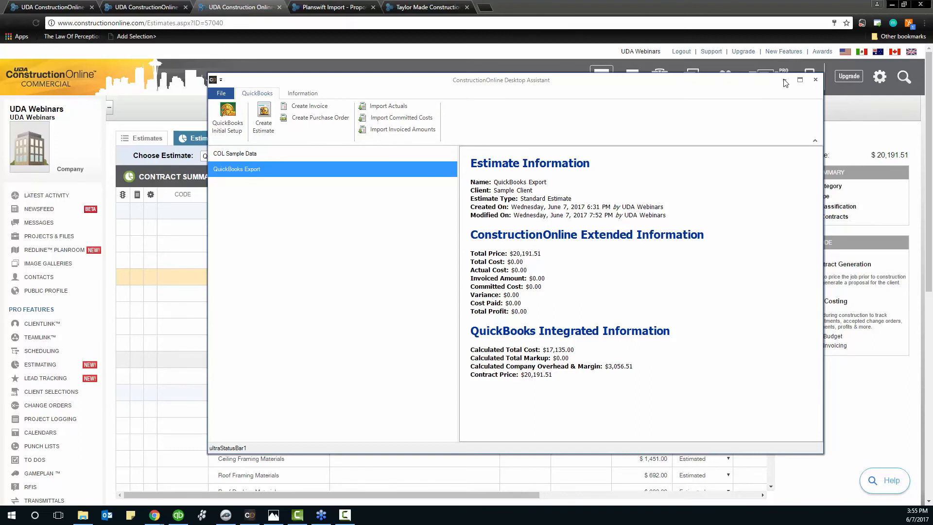
{"action": "mouse_move", "coordinate": [251, 517]}
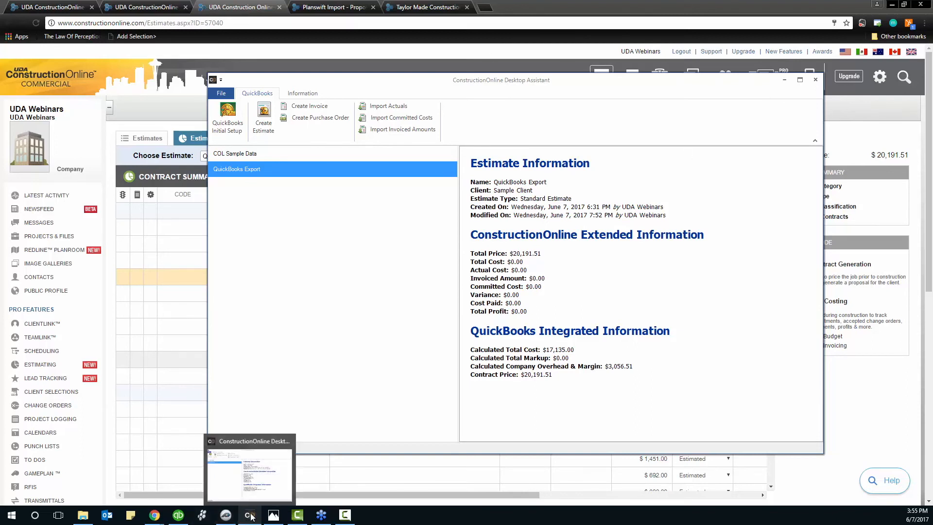
Minimize the Desktop Assistant and reload the QuickBooks Export estimate page
{"action": "left_click", "coordinate": [784, 83]}
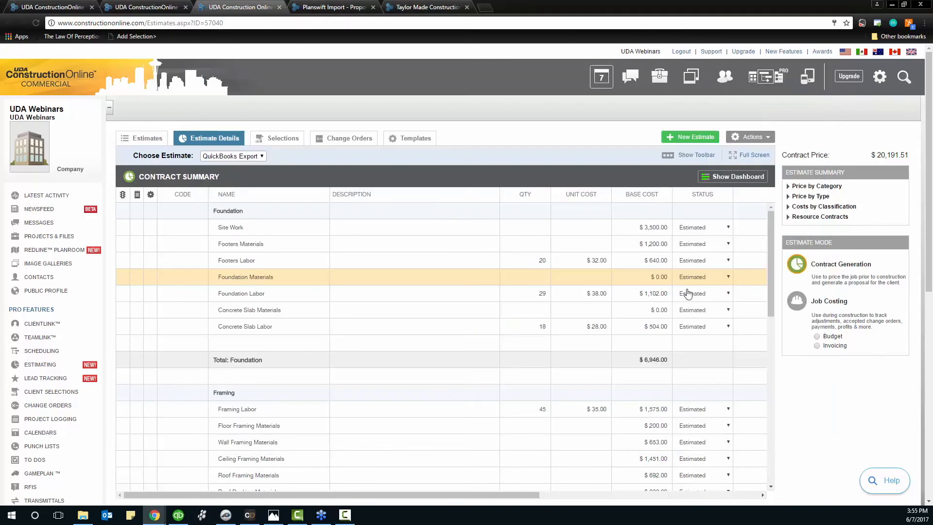
{"action": "left_click", "coordinate": [37, 23]}
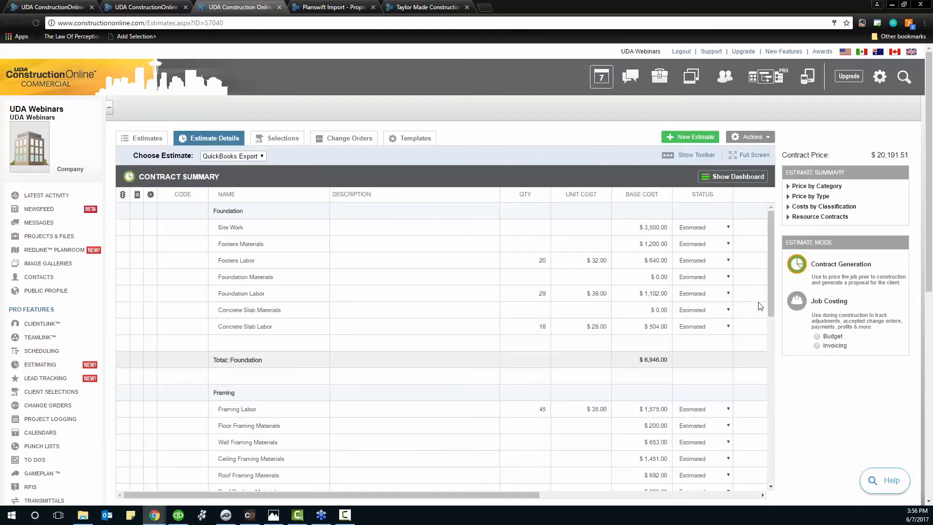
Switch the estimate to Job Costing Invoicing, compare against the QuickBooks invoice, and show the balance dashboard
{"action": "left_click", "coordinate": [806, 303]}
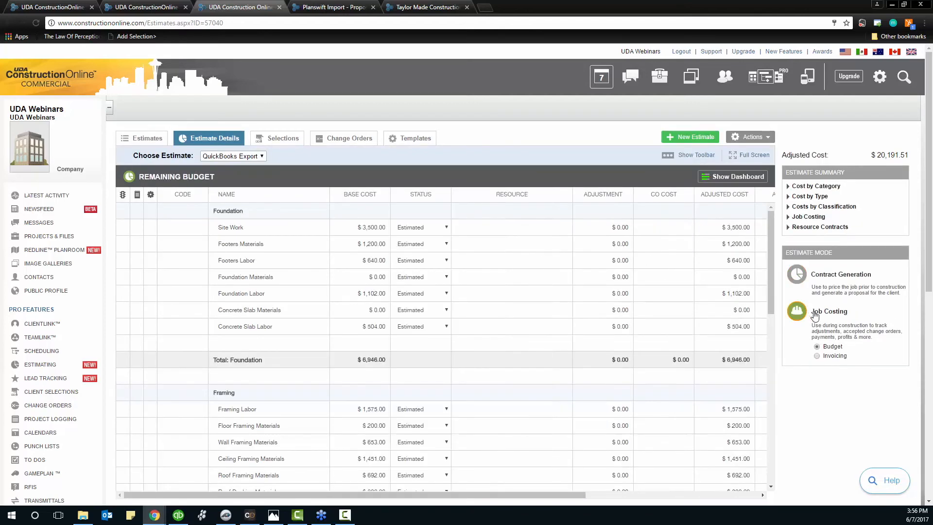
{"action": "left_click", "coordinate": [818, 356]}
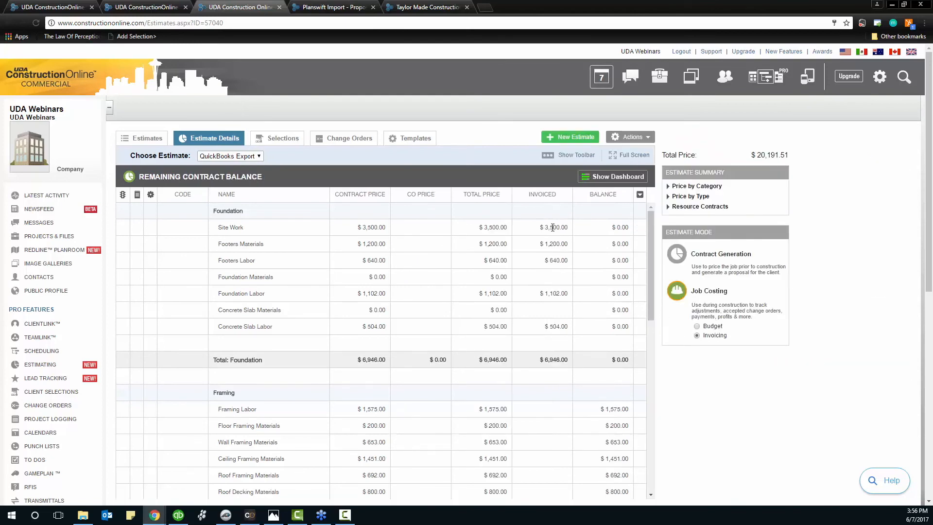
{"action": "left_click", "coordinate": [182, 520]}
{"action": "double_click", "coordinate": [359, 252]}
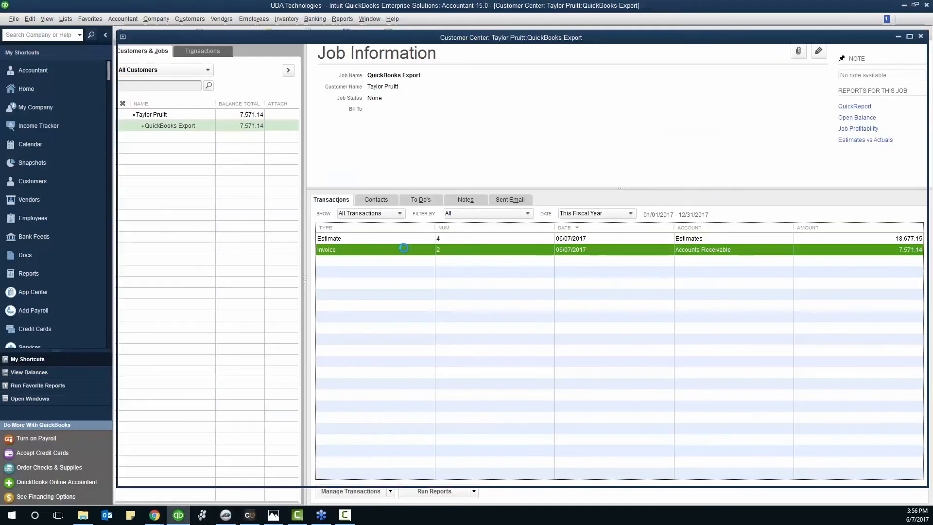
{"action": "left_click_drag", "start_coordinate": [658, 7], "coordinate": [217, 34]}
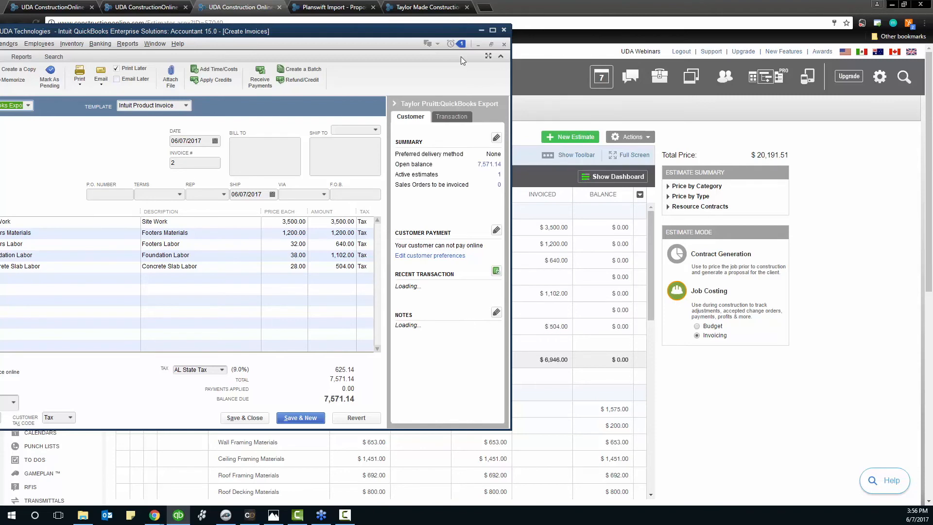
{"action": "left_click", "coordinate": [482, 31]}
{"action": "left_click", "coordinate": [455, 180]}
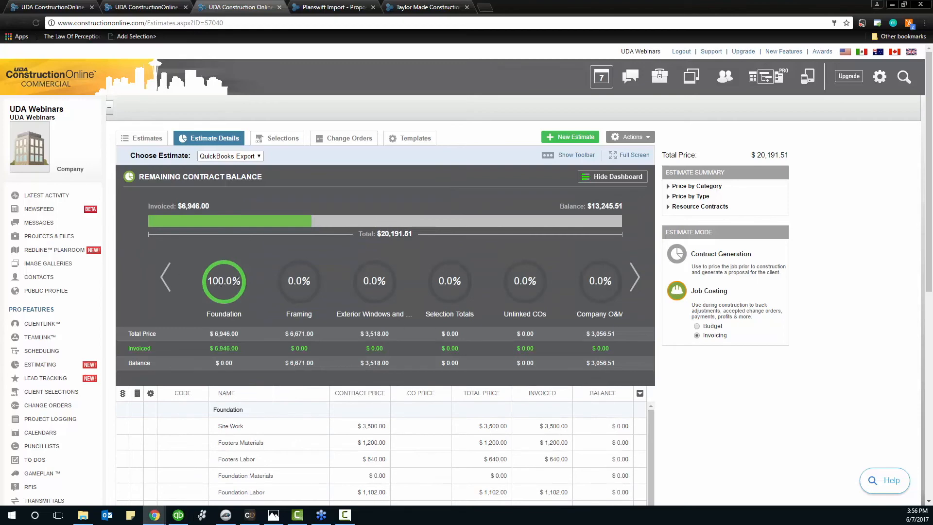
Hide the balance dashboard and bring the Desktop Assistant to the front
{"action": "left_click", "coordinate": [369, 183]}
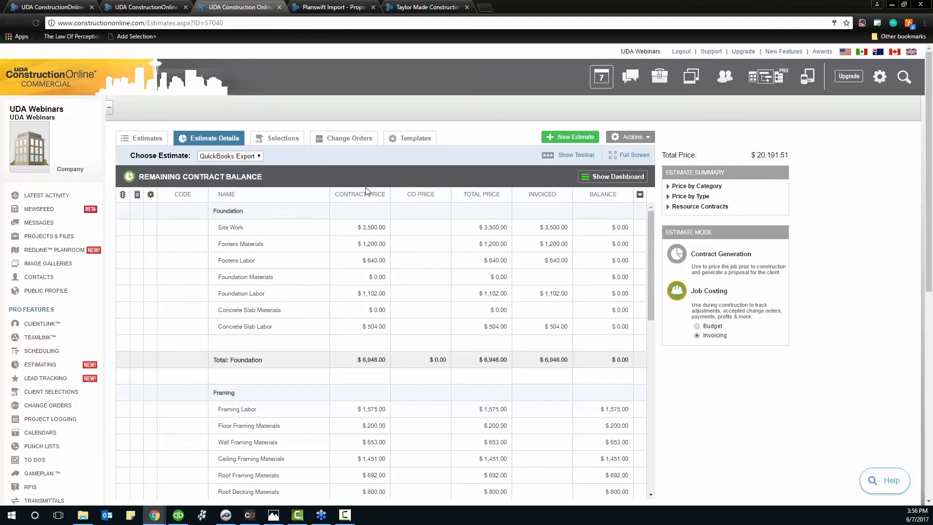
{"action": "left_click", "coordinate": [250, 514]}
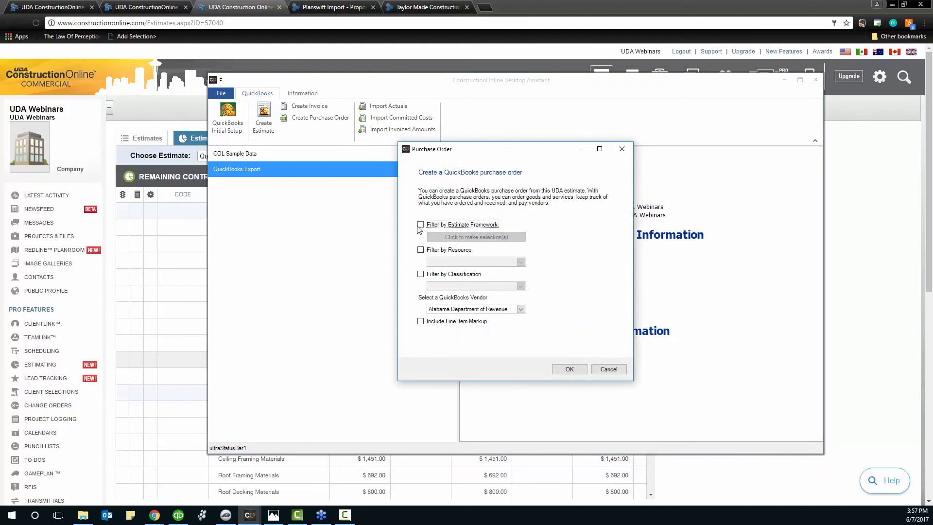
Filter the purchase order by estimate subcategories, selecting only Framing
{"action": "left_click", "coordinate": [420, 225]}
{"action": "left_click", "coordinate": [448, 238]}
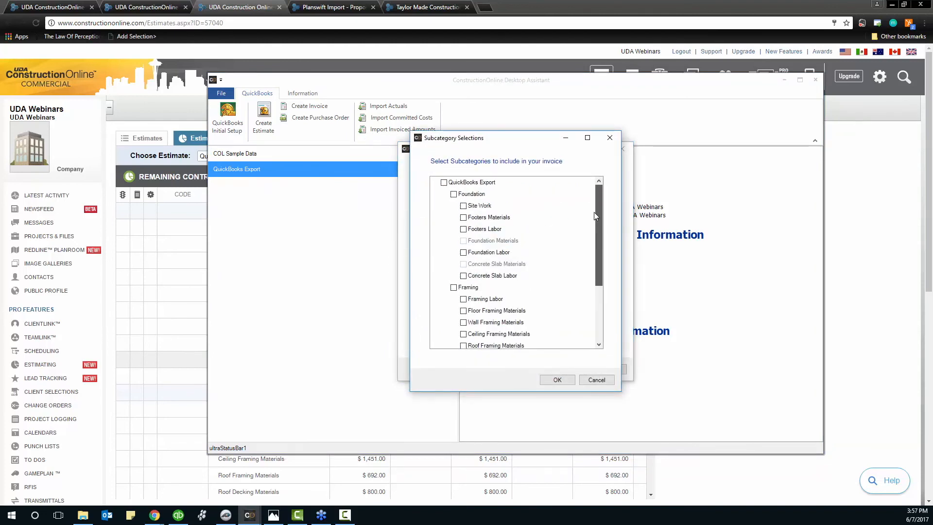
{"action": "left_click", "coordinate": [454, 287]}
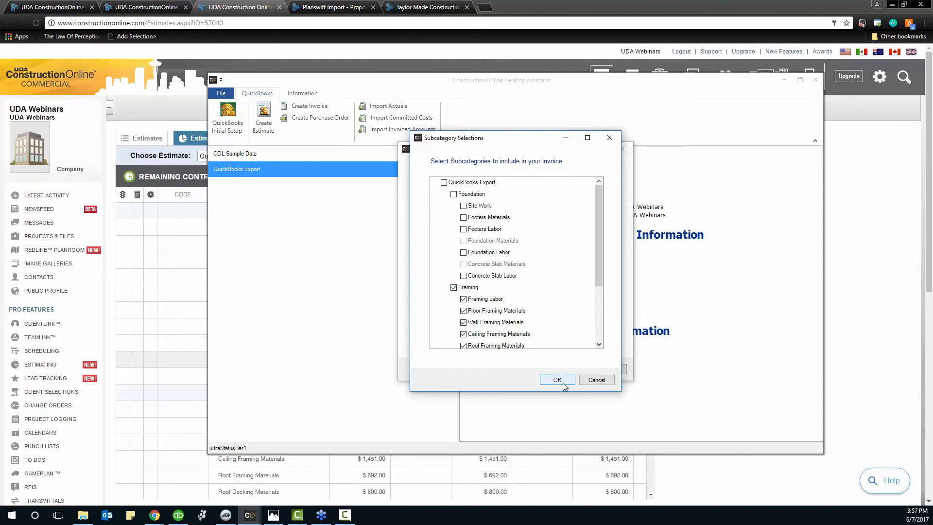
{"action": "left_click", "coordinate": [556, 380]}
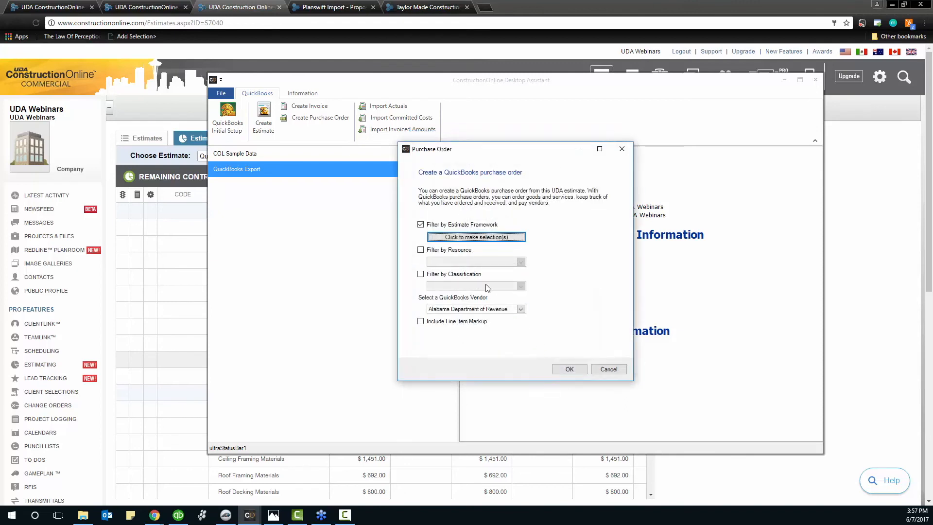
Try the resource filter and the Material classification filter, then leave both turned off
{"action": "left_click", "coordinate": [421, 250]}
{"action": "left_click", "coordinate": [458, 264]}
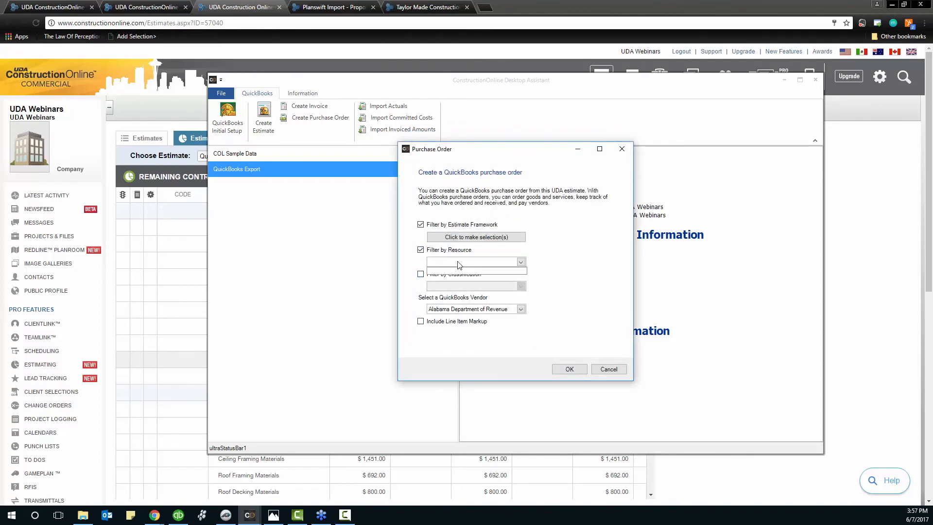
{"action": "left_click", "coordinate": [521, 263]}
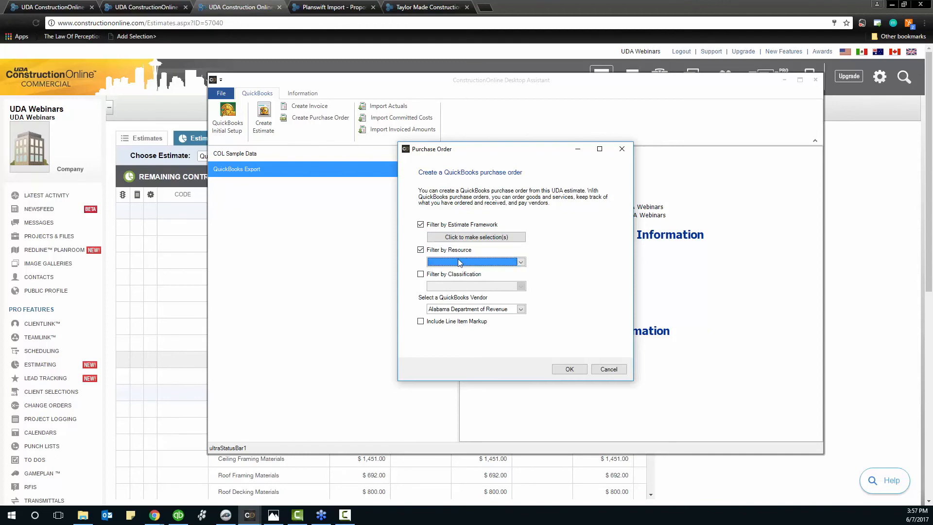
{"action": "left_click", "coordinate": [427, 253]}
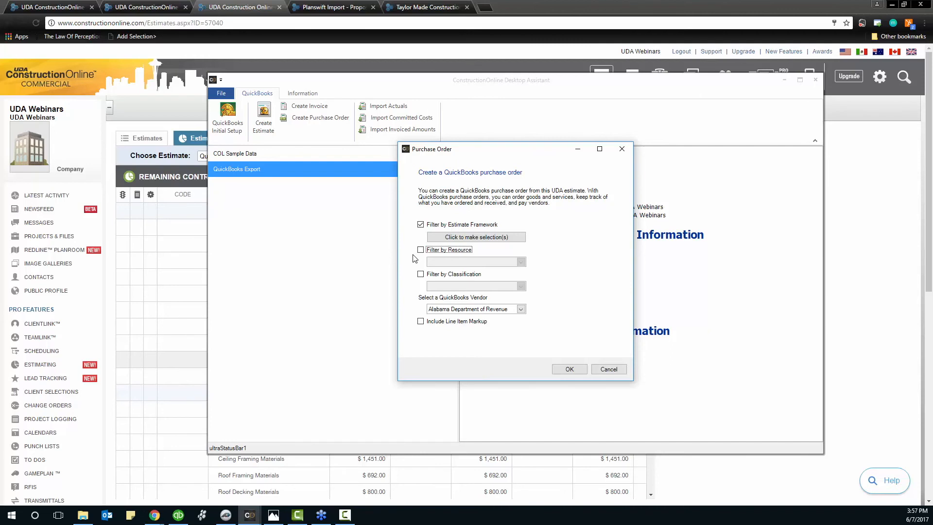
{"action": "left_click", "coordinate": [421, 250]}
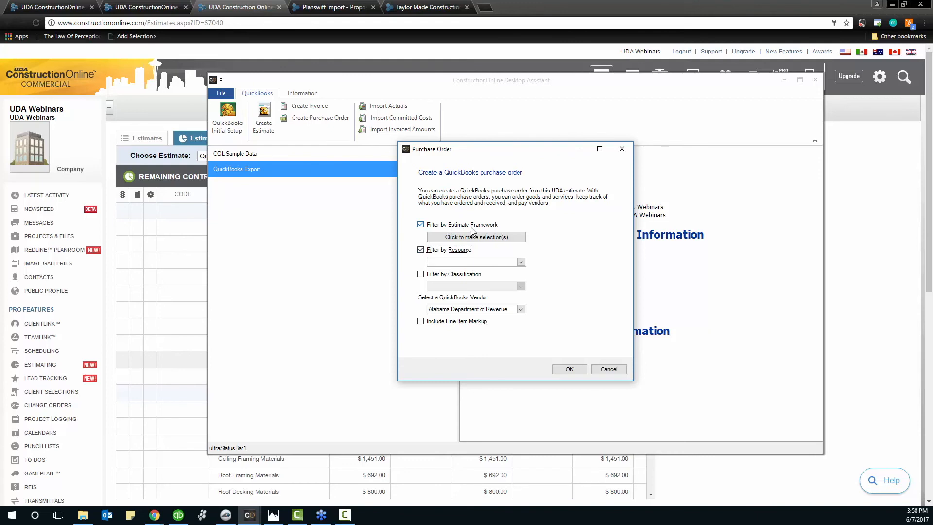
{"action": "left_click", "coordinate": [456, 263]}
{"action": "left_click", "coordinate": [421, 250]}
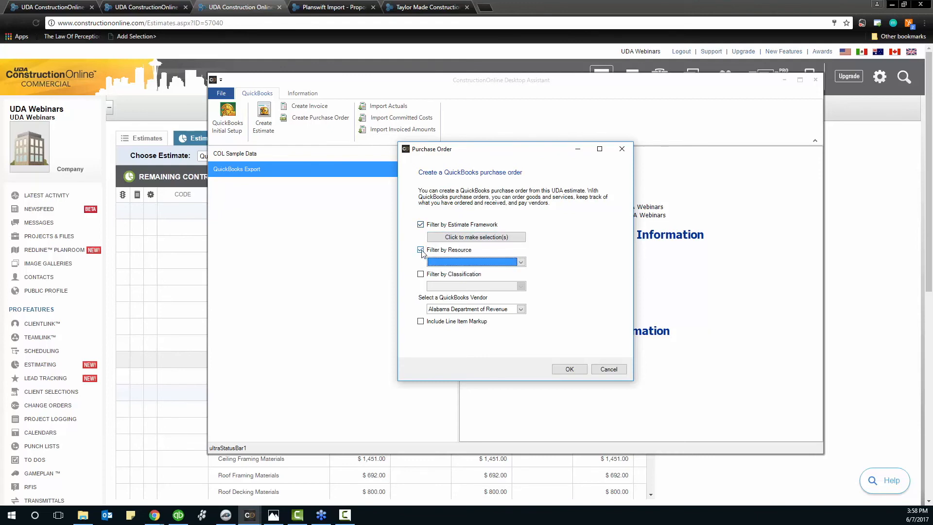
{"action": "left_click", "coordinate": [421, 250]}
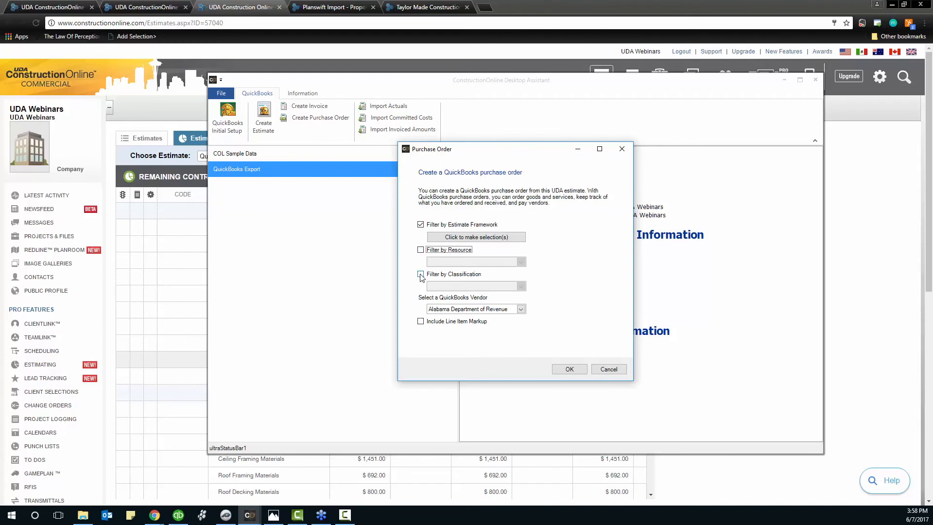
{"action": "left_click", "coordinate": [421, 274]}
{"action": "left_click", "coordinate": [438, 287]}
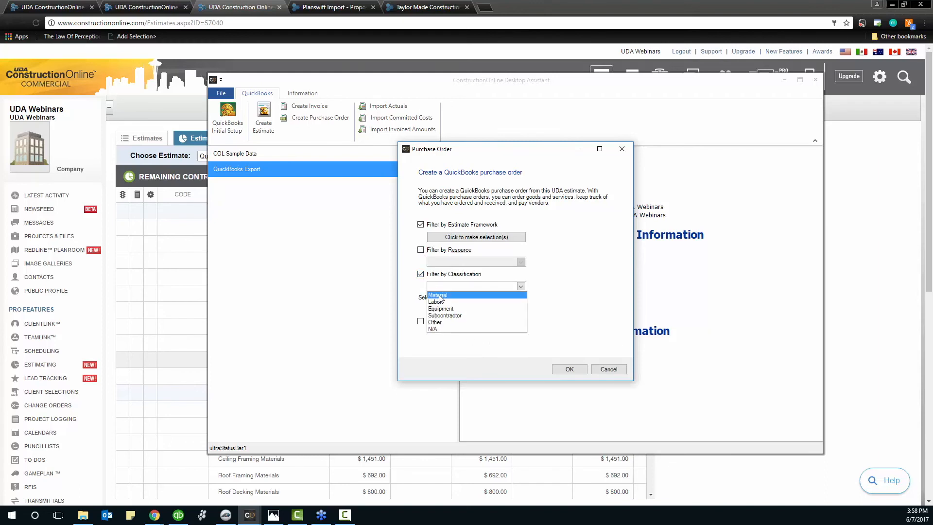
{"action": "left_click", "coordinate": [438, 296]}
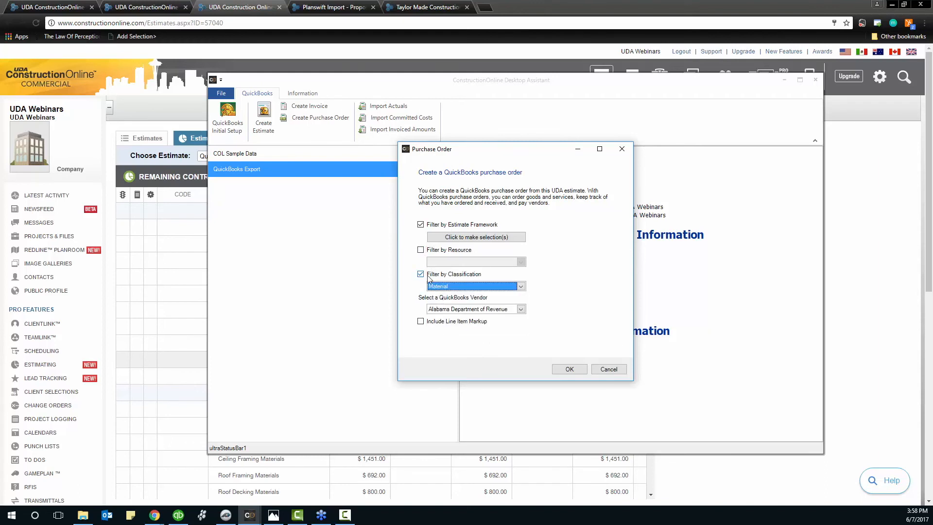
{"action": "left_click", "coordinate": [428, 275]}
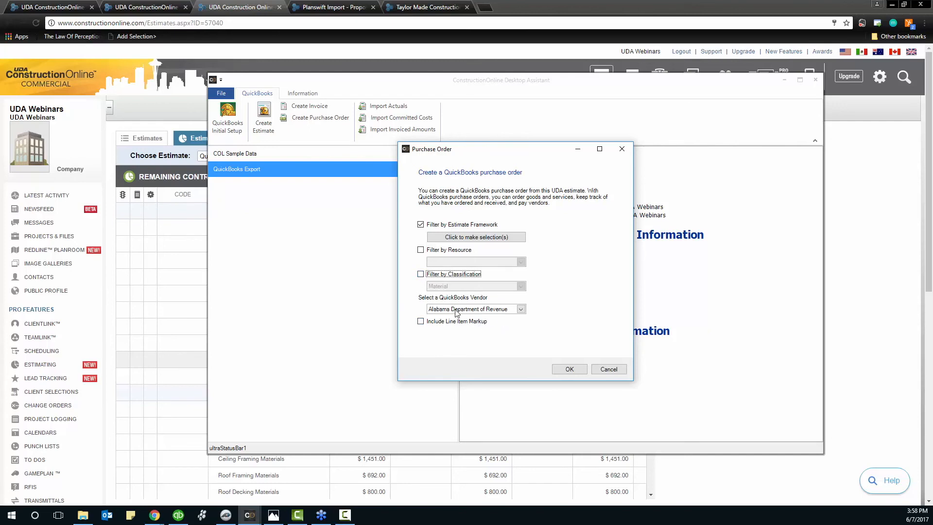
Choose Alabama Department of Revenue as vendor and create the purchase order
{"action": "left_click", "coordinate": [521, 309]}
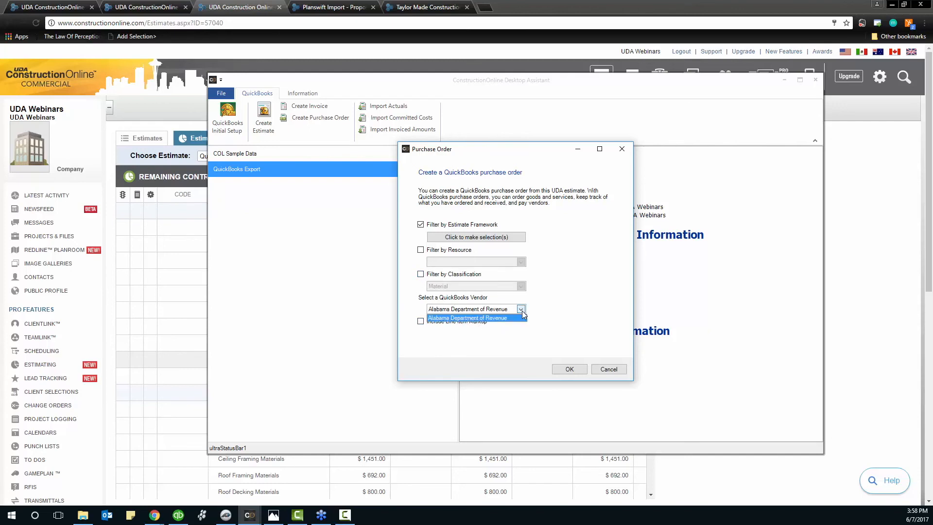
{"action": "left_click", "coordinate": [522, 311]}
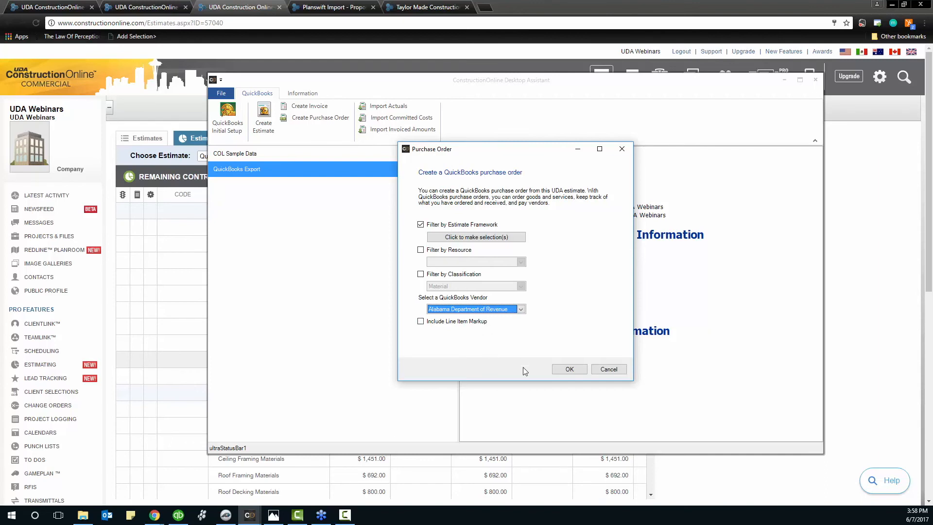
{"action": "left_click", "coordinate": [567, 370]}
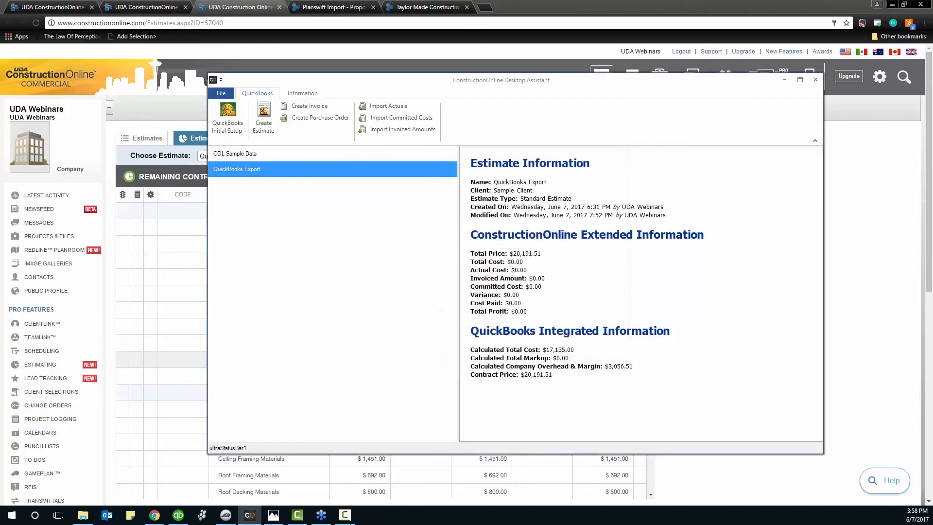
Review Alabama Department of Revenue's purchase order 2 (Framing, 5,131.00) in the Vendor Center, then save and close it
{"action": "left_click", "coordinate": [178, 514]}
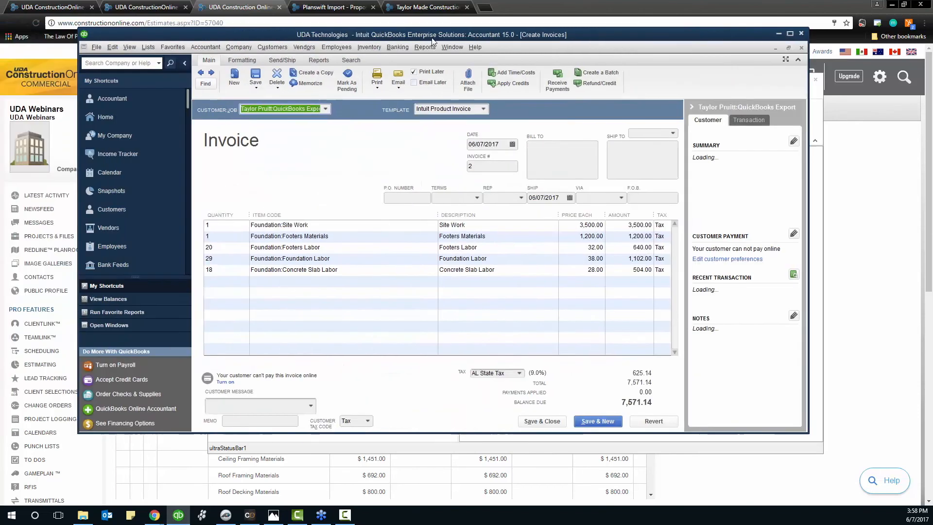
{"action": "left_click_drag", "start_coordinate": [134, 34], "coordinate": [430, 37]}
{"action": "left_click", "coordinate": [303, 48]}
{"action": "left_click", "coordinate": [305, 59]}
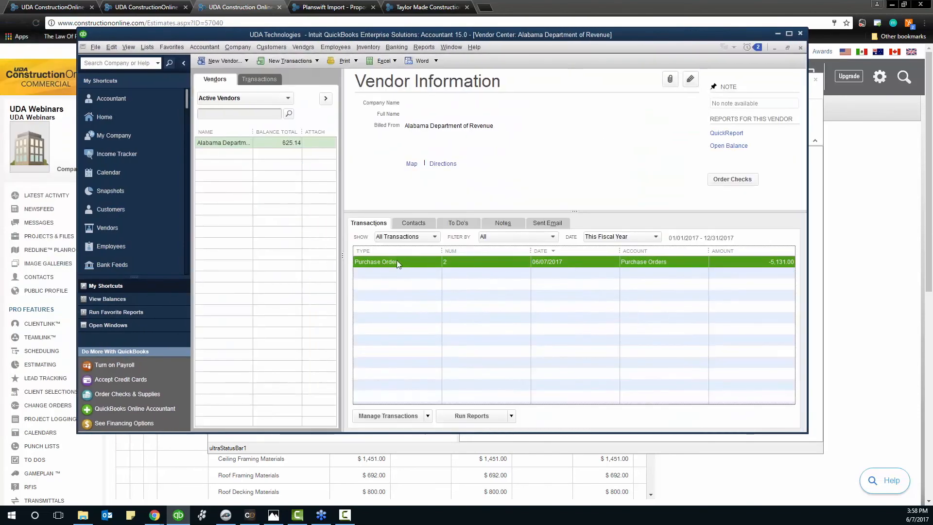
{"action": "double_click", "coordinate": [397, 262]}
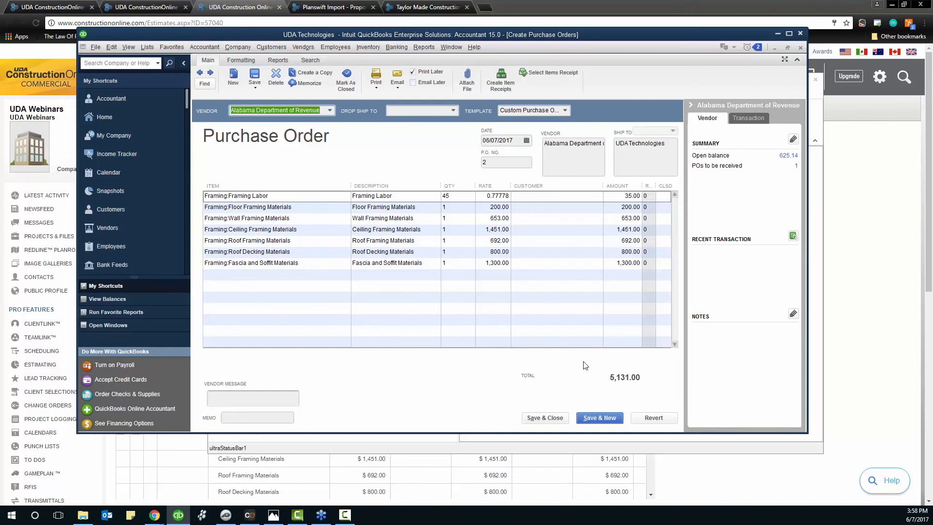
{"action": "left_click", "coordinate": [545, 417]}
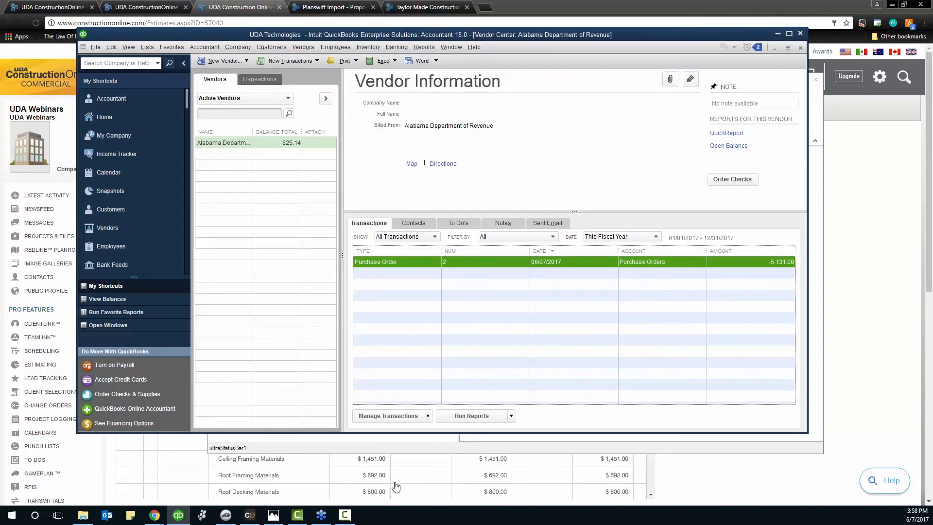
{"action": "left_click", "coordinate": [250, 514]}
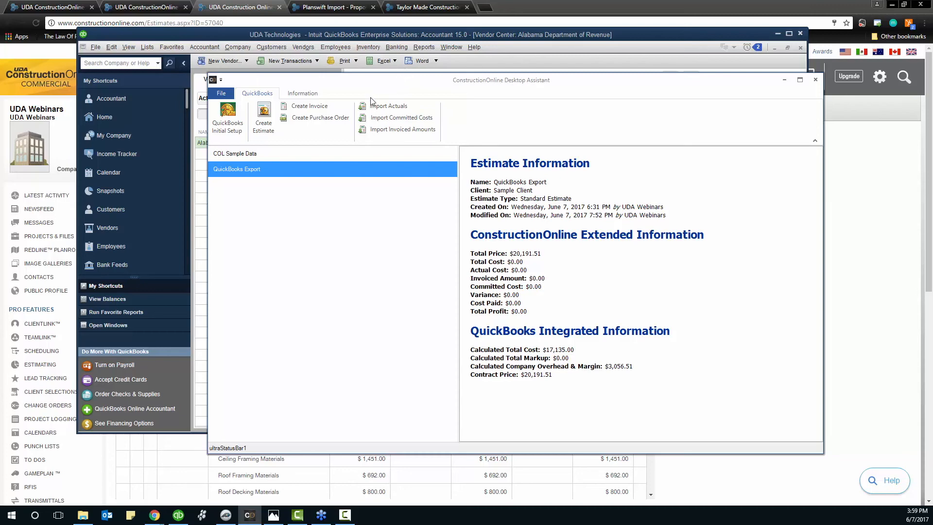
Put the QuickBooks Export estimate in Job Costing Budget mode and scroll the grid right toward the Profit column
{"action": "left_click", "coordinate": [237, 11]}
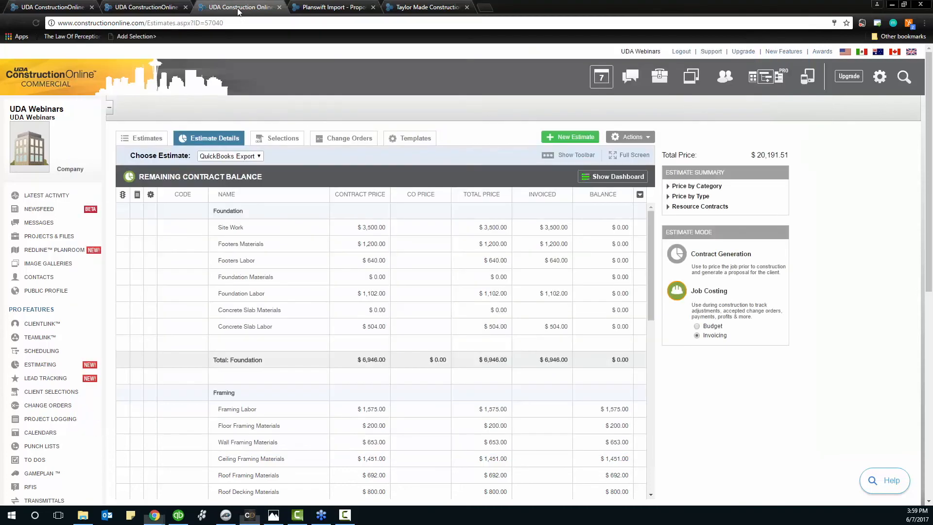
{"action": "left_click", "coordinate": [697, 326]}
{"action": "left_click_drag", "start_coordinate": [583, 493], "coordinate": [737, 476]}
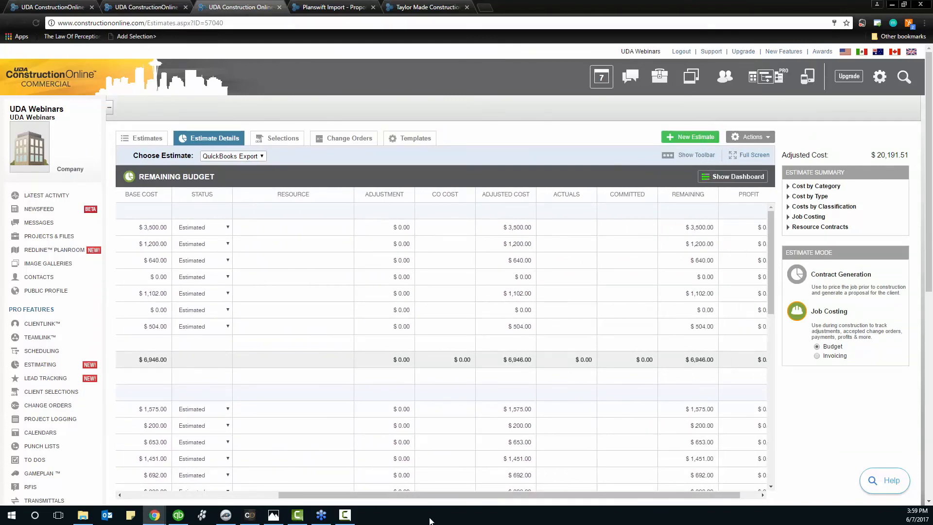
{"action": "left_click", "coordinate": [257, 519]}
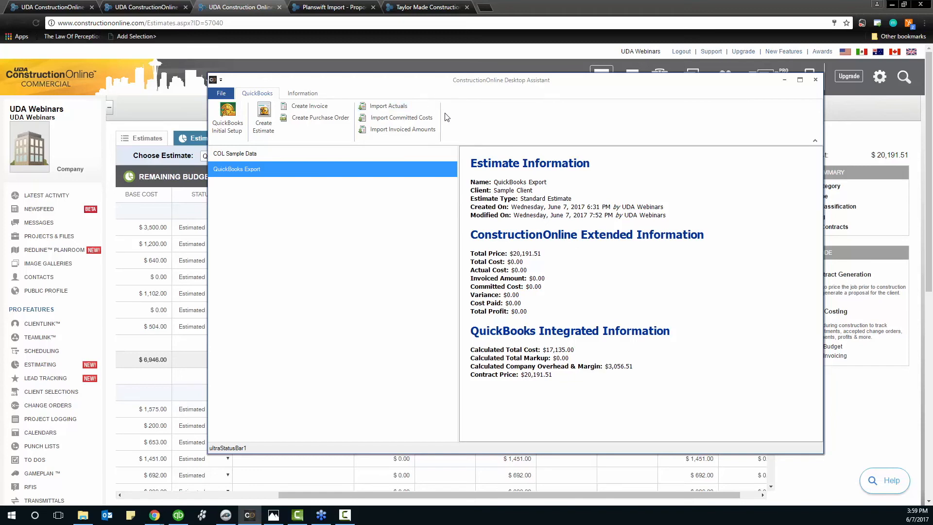
{"action": "left_click", "coordinate": [273, 6]}
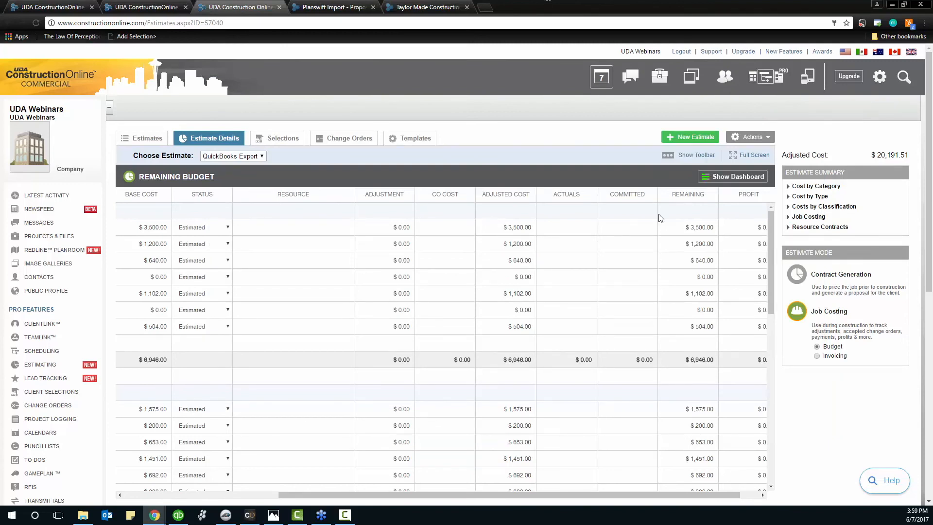
{"action": "left_click_drag", "start_coordinate": [660, 491], "coordinate": [680, 493]}
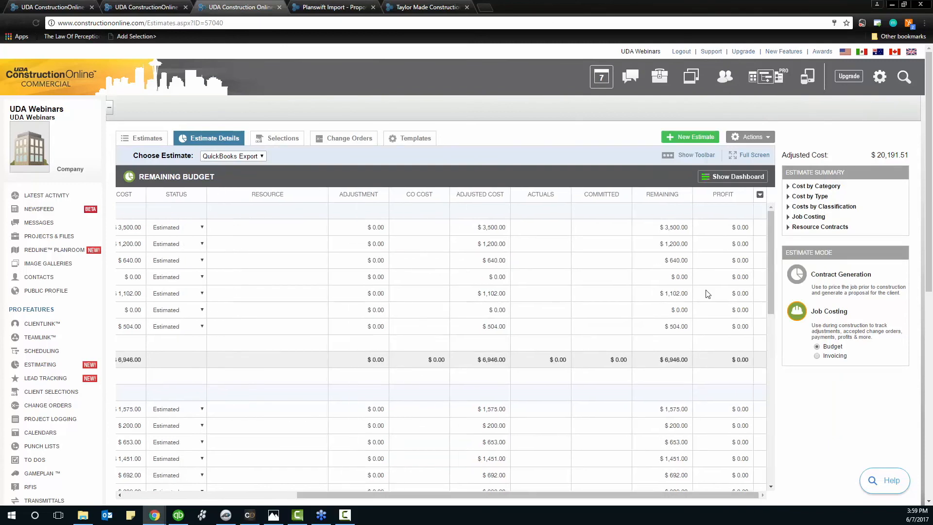